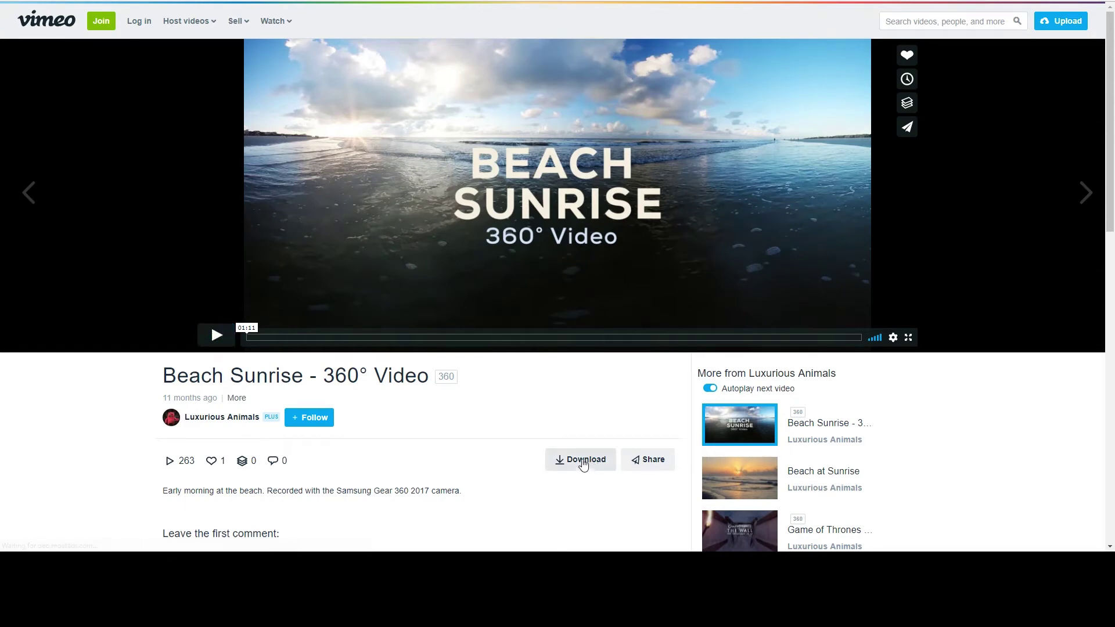
# Step: Play the Beach Sunrise 360° video on Vimeo and pan around the beach panorama
pyautogui.click(217, 336)
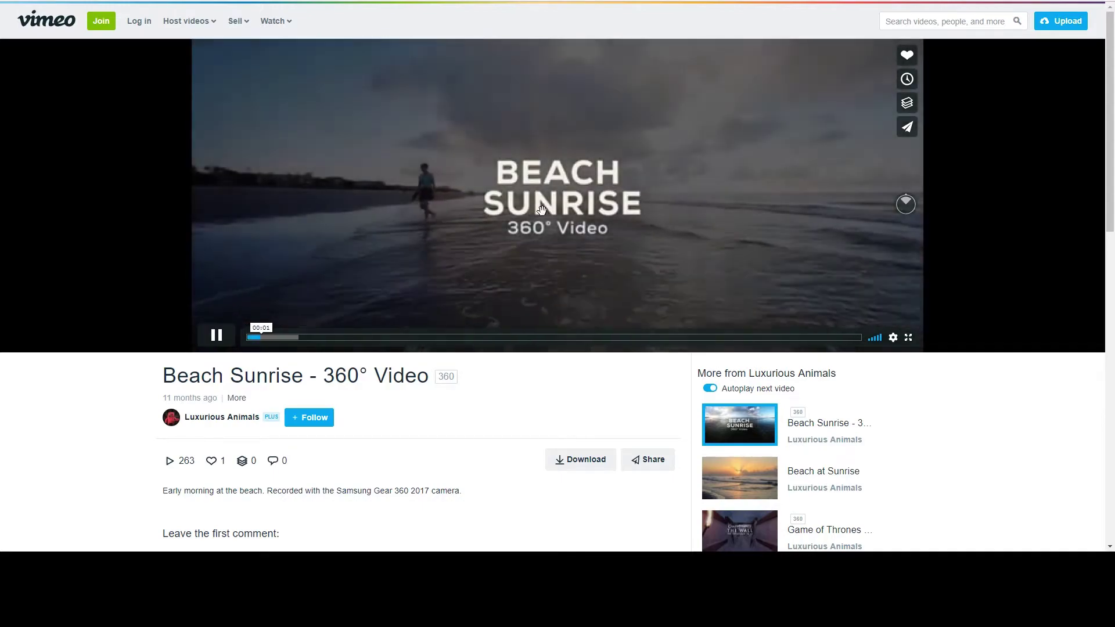
pyautogui.moveTo(325, 206); pyautogui.dragTo(699, 207)
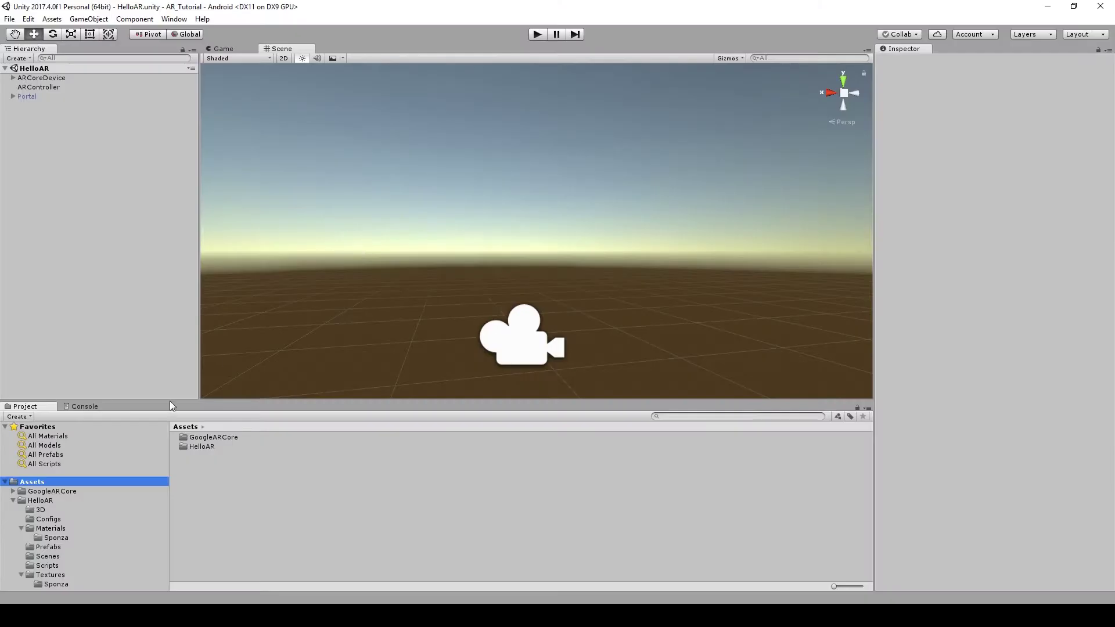
# Step: Create a new folder named Videos inside the HelloAR folder
pyautogui.click(33, 501)
pyautogui.rightClick(33, 500)
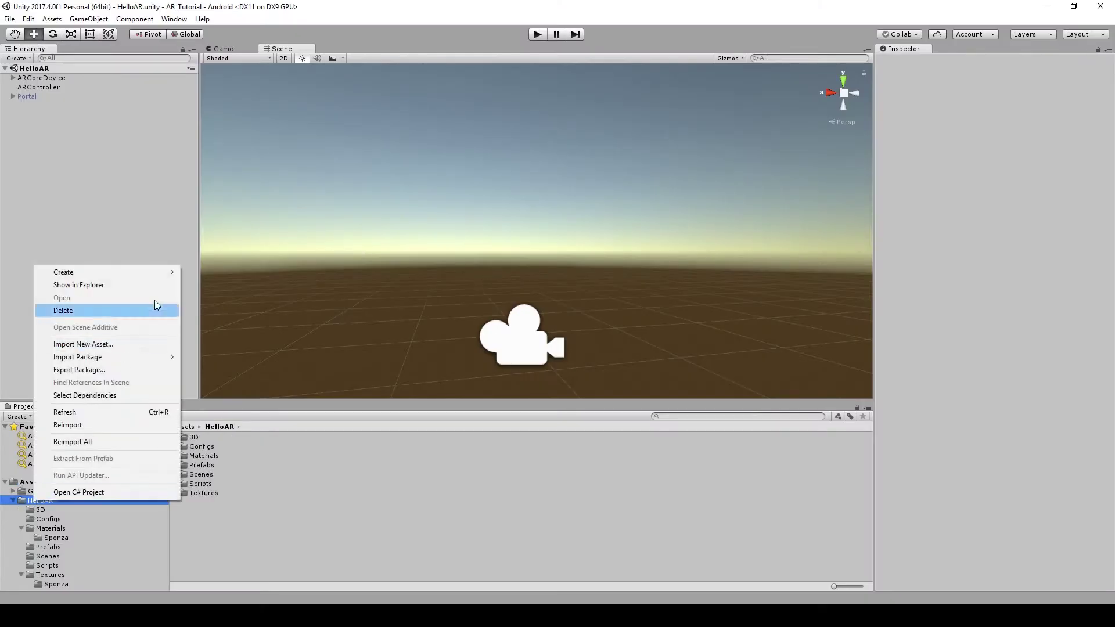
pyautogui.moveTo(168, 273)
pyautogui.click(224, 234)
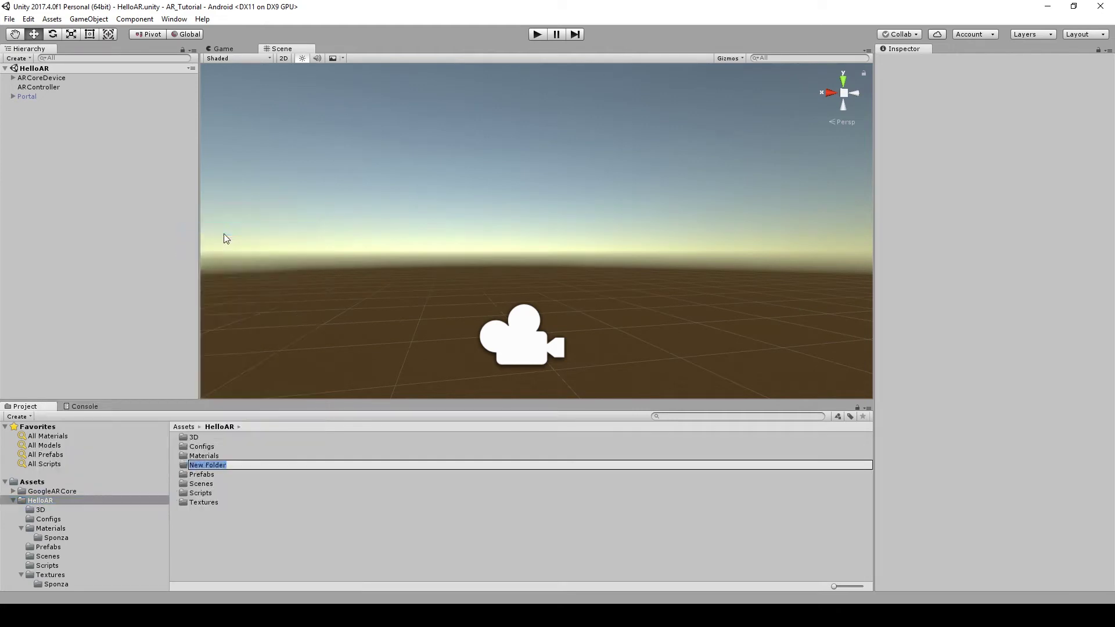
pyautogui.write('Videos')
pyautogui.press('Return')
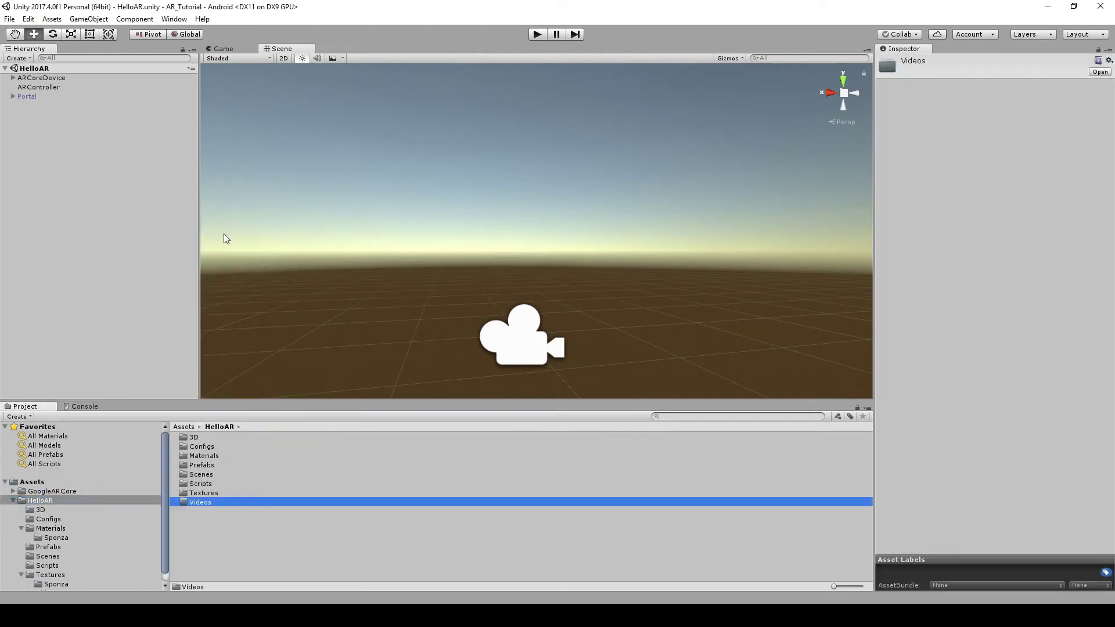
# Step: Import Beach Sunrise - 360° Video.mp4 from Explorer into the Videos folder
pyautogui.doubleClick(247, 503)
pyautogui.hotkey('alt', 'Tab')
pyautogui.moveTo(409, 208); pyautogui.dragTo(228, 476)
pyautogui.click(232, 436)
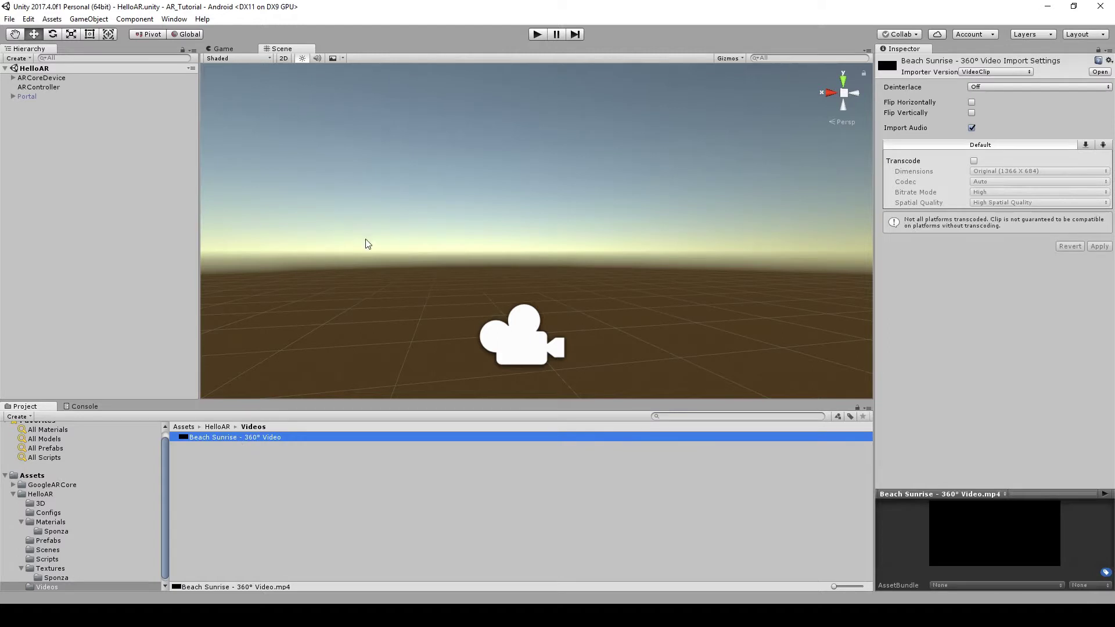
# Step: Disable the AR Core Session script on ARCoreDevice
pyautogui.click(24, 80)
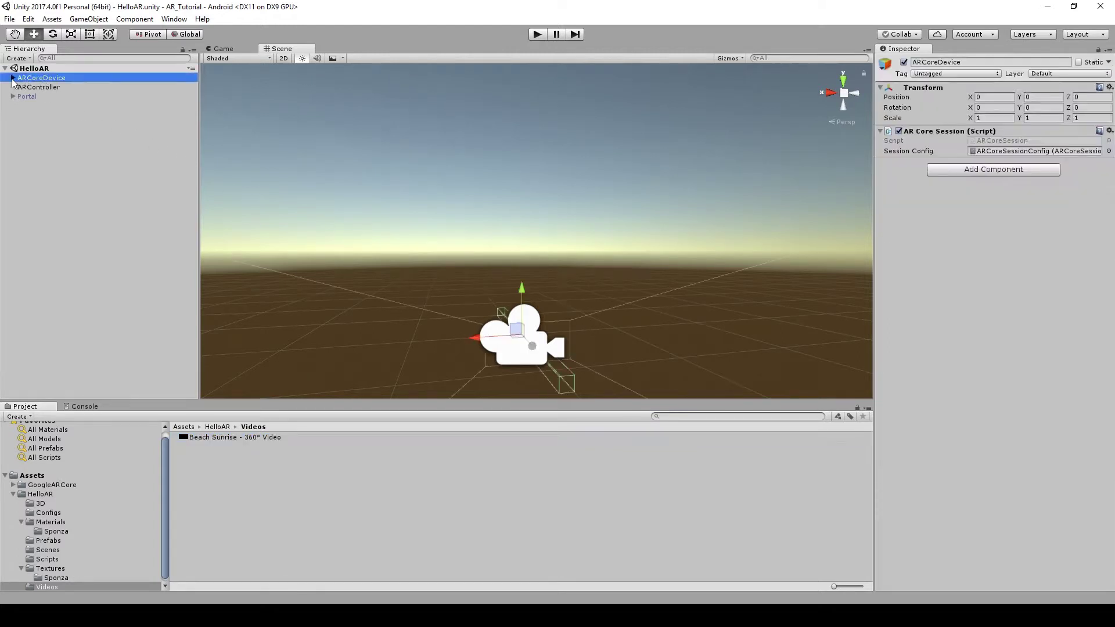
pyautogui.click(13, 78)
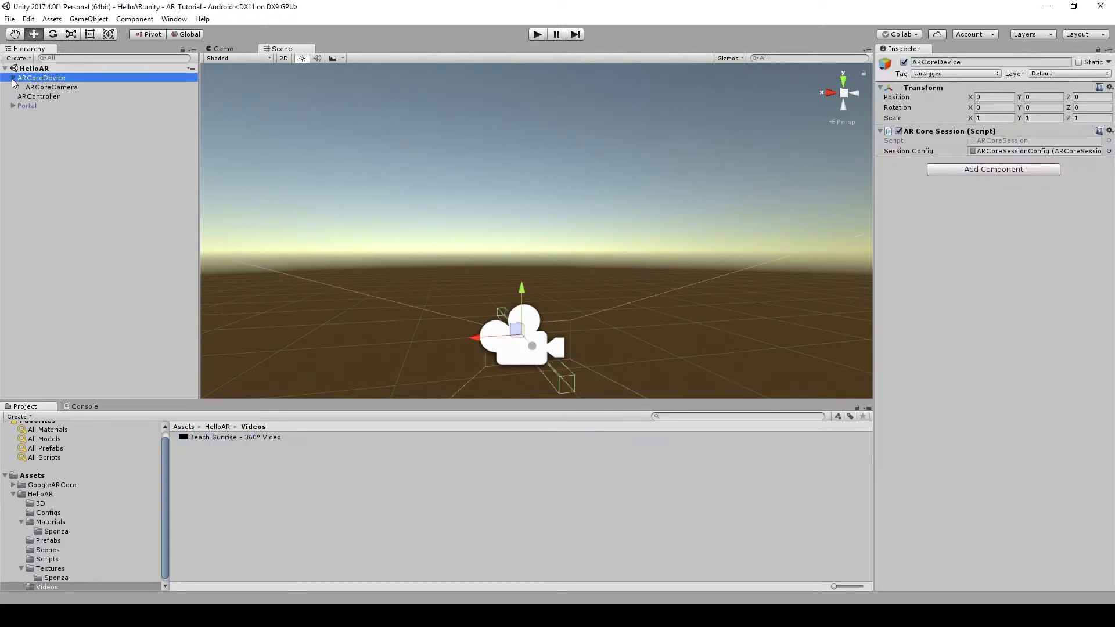
pyautogui.click(898, 131)
# Step: Disable the AR Core Background Renderer script on ARCoreCamera
pyautogui.click(66, 86)
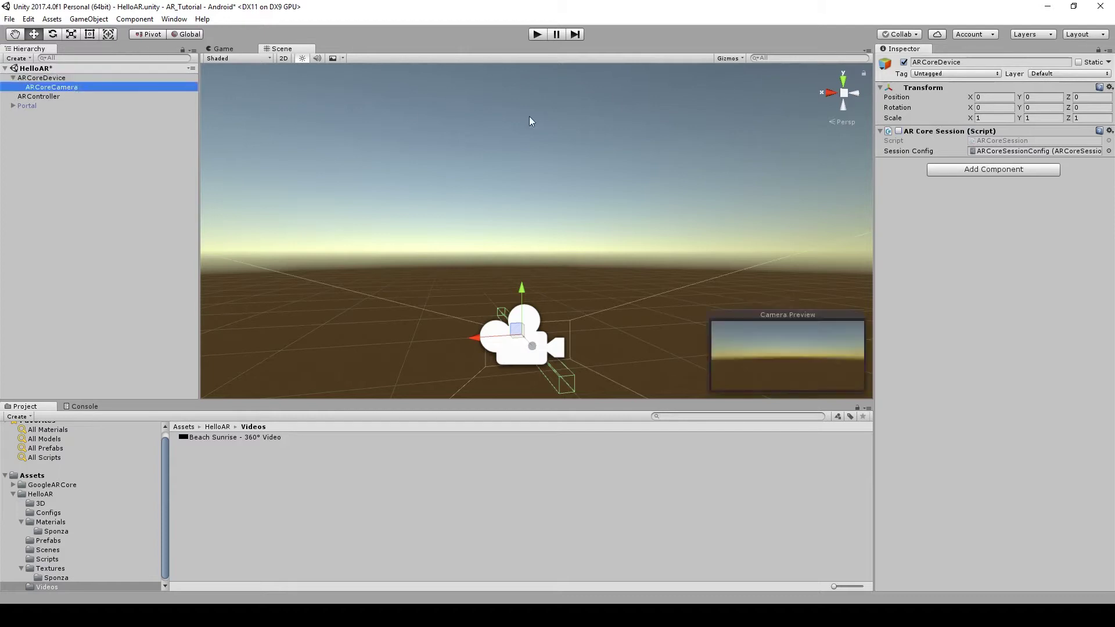
pyautogui.scroll(-2, 987, 291)
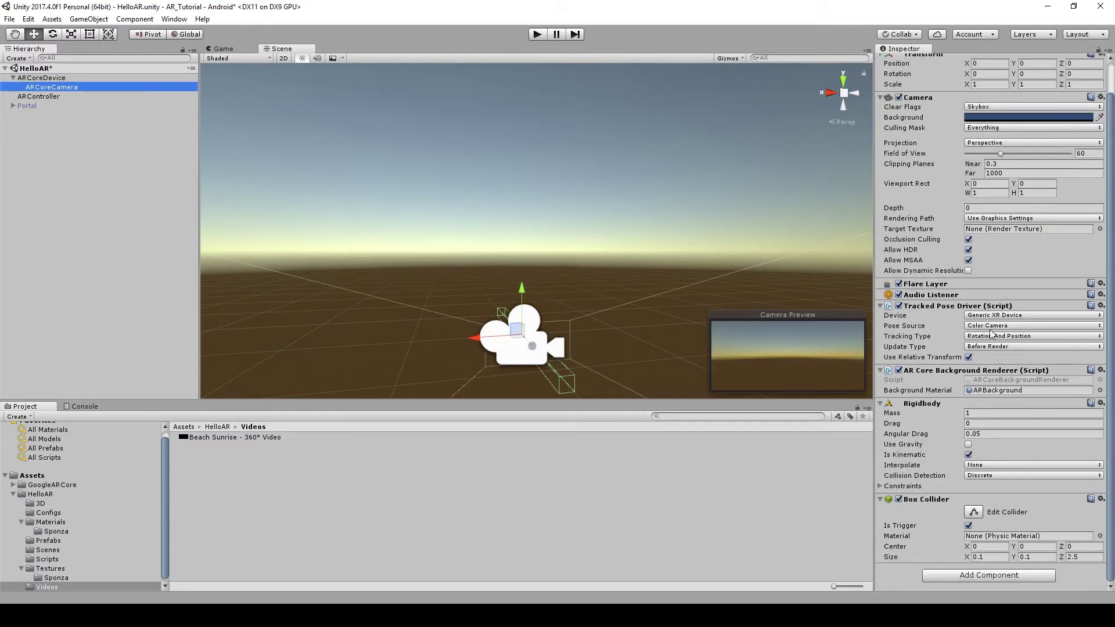
pyautogui.click(899, 370)
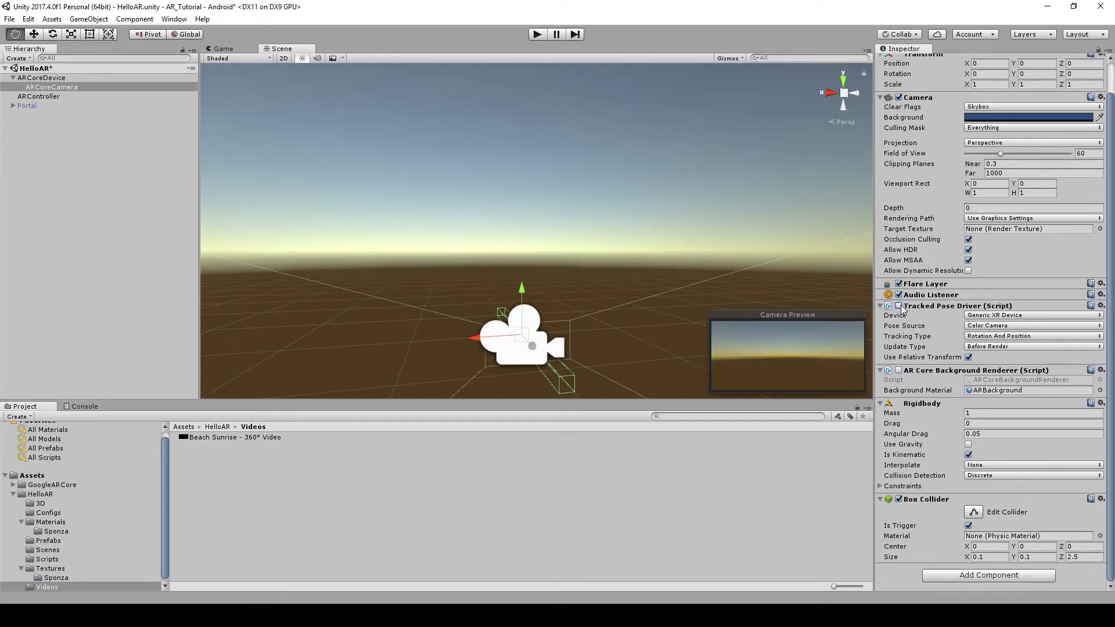
pyautogui.click(38, 96)
# Step: Insert 'return;' as the first line of ARController's Update() and save the script
pyautogui.doubleClick(1008, 139)
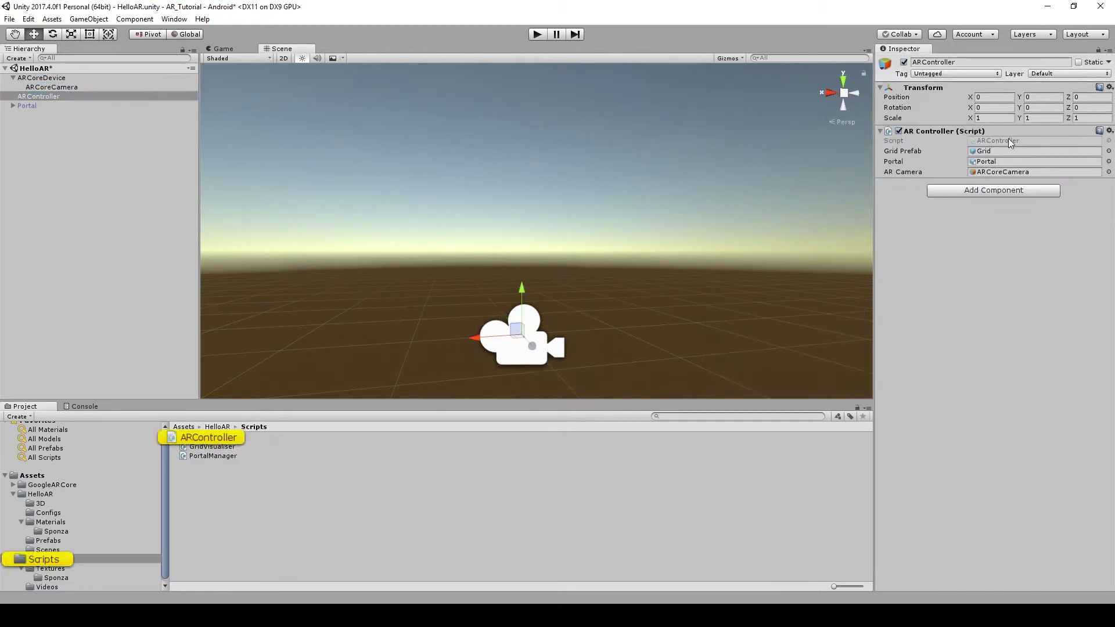
pyautogui.scroll(-5, 287, 283)
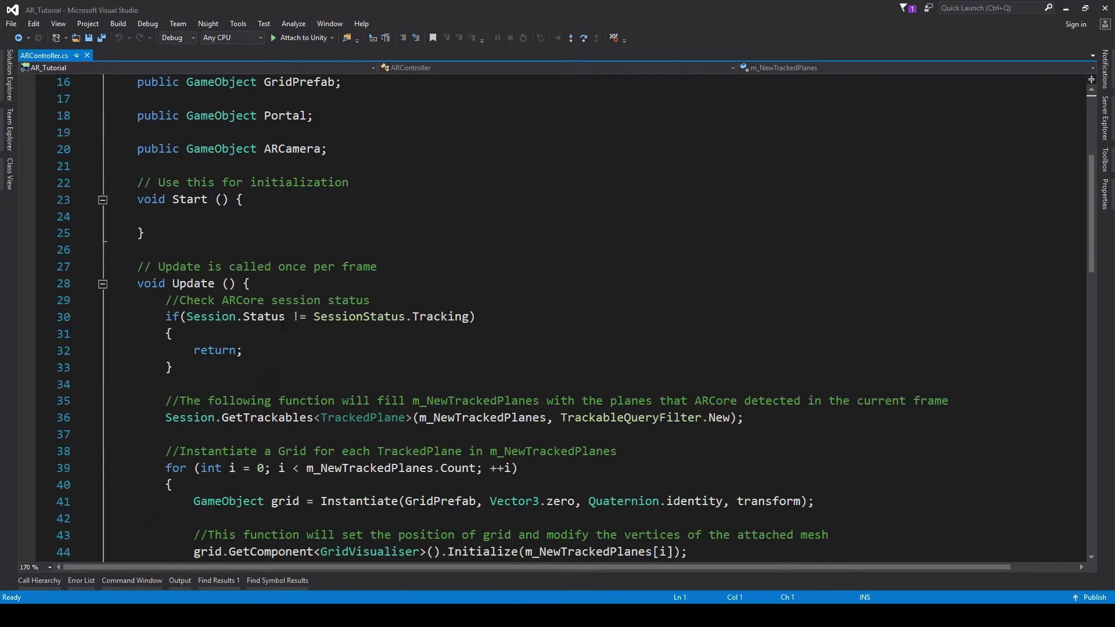
pyautogui.click(286, 283)
pyautogui.press('Return')
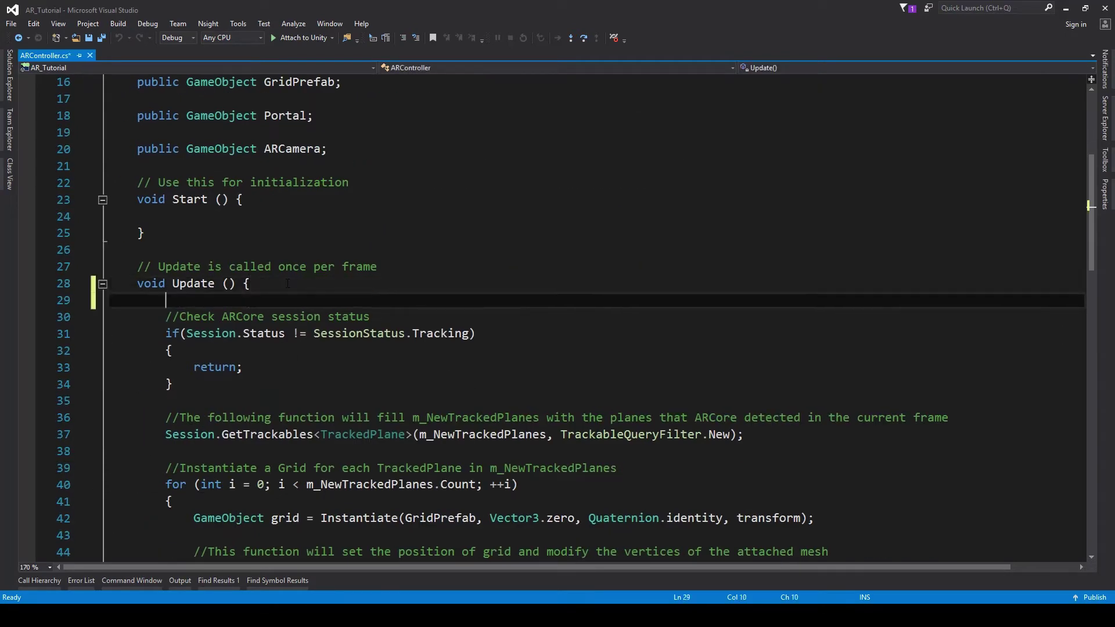
pyautogui.write('return;')
pyautogui.hotkey('ctrl', 's')
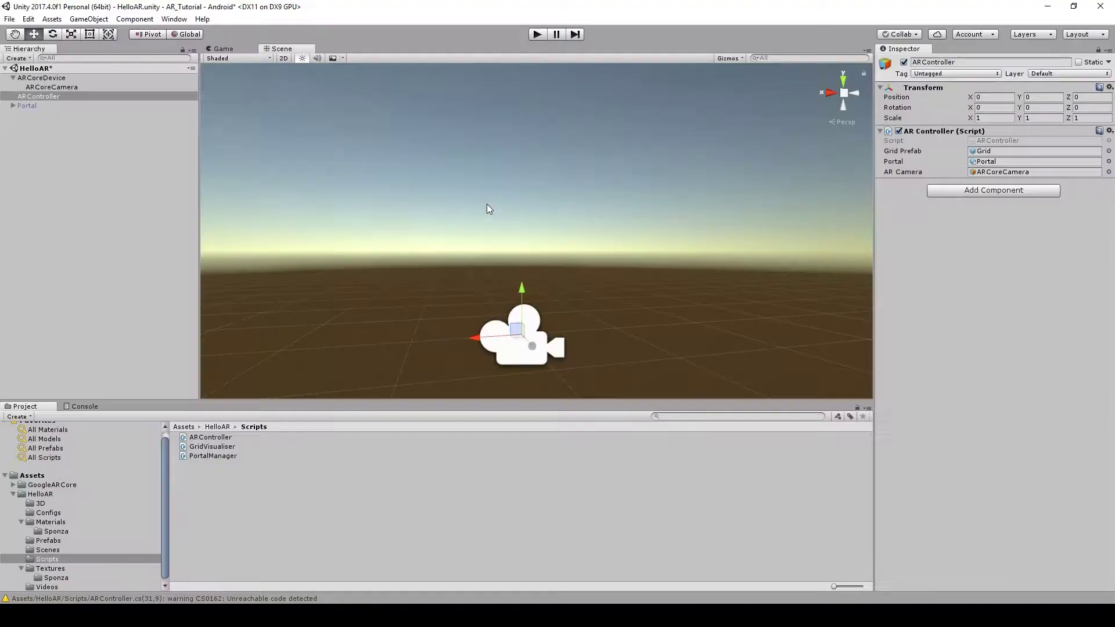
# Step: Activate the Portal object in the HelloAR scene
pyautogui.click(40, 106)
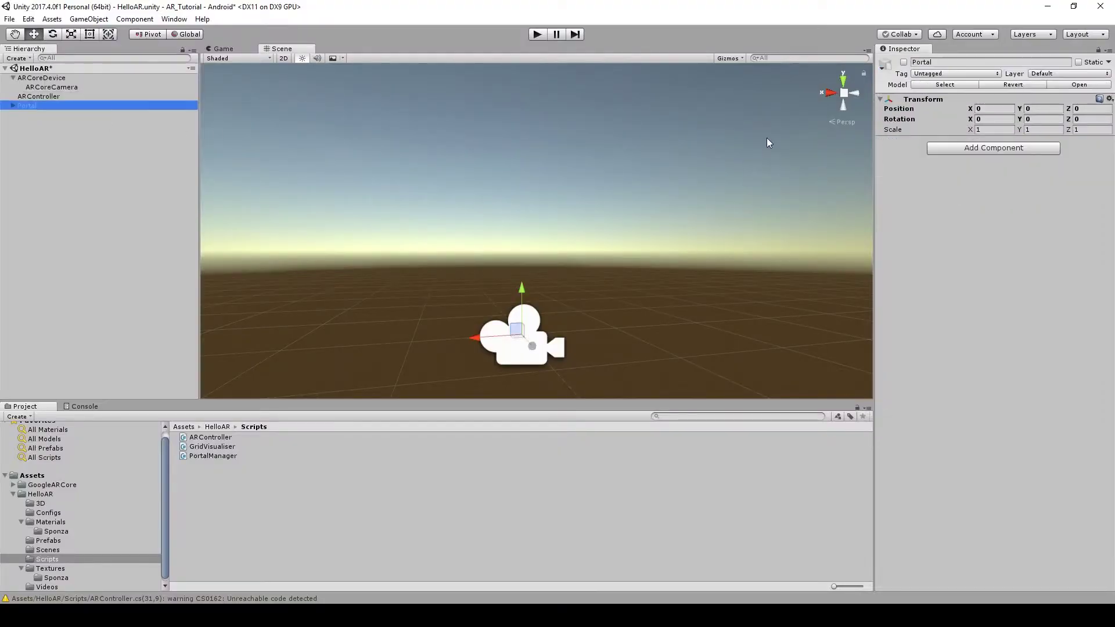
pyautogui.click(904, 64)
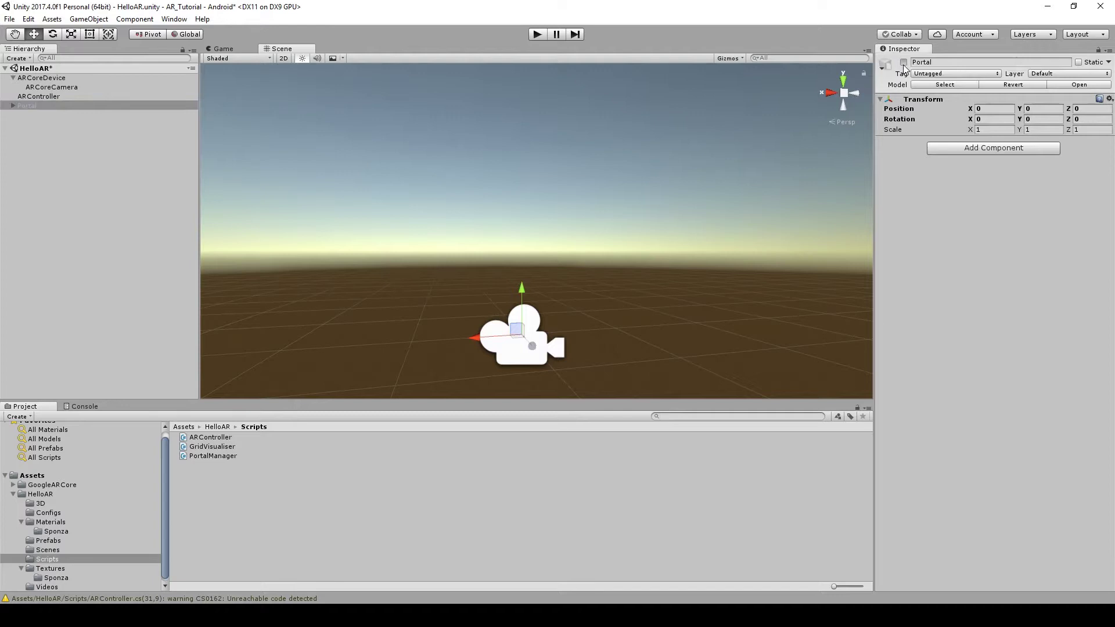
pyautogui.click(904, 63)
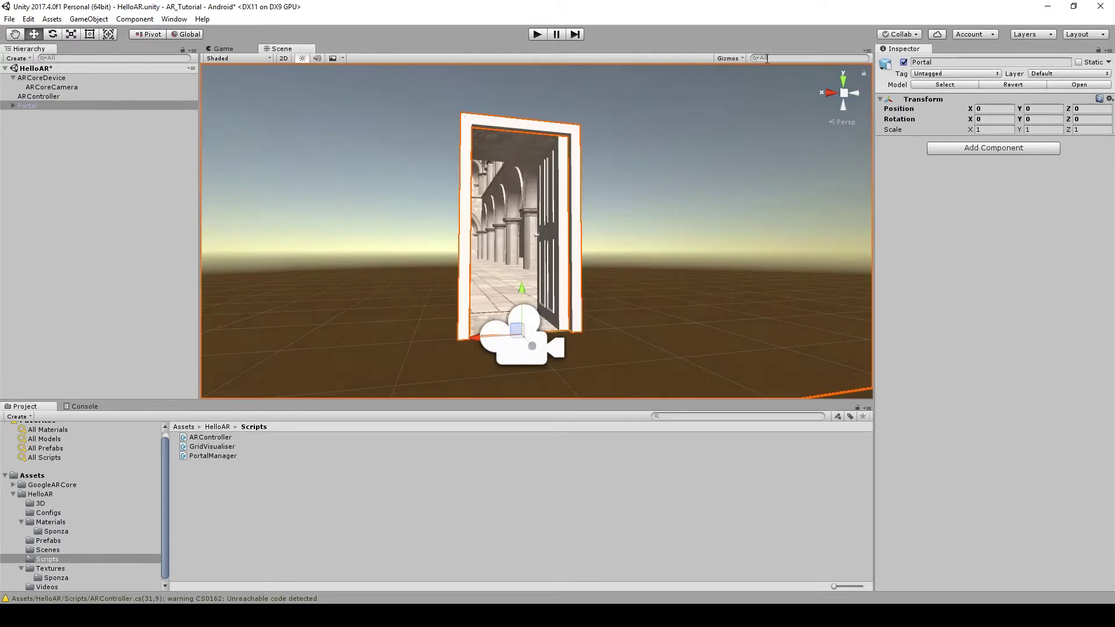
# Step: Deactivate Portal's Sponza child so only the door frame remains visible
pyautogui.click(9, 106)
pyautogui.press('q')
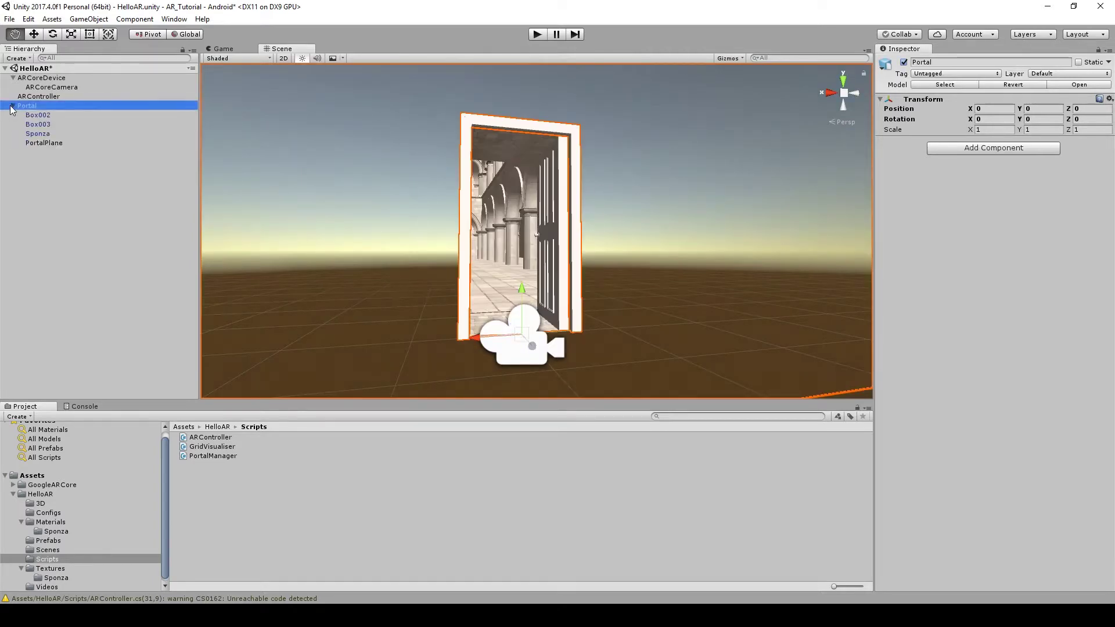
pyautogui.press('w')
pyautogui.click(38, 135)
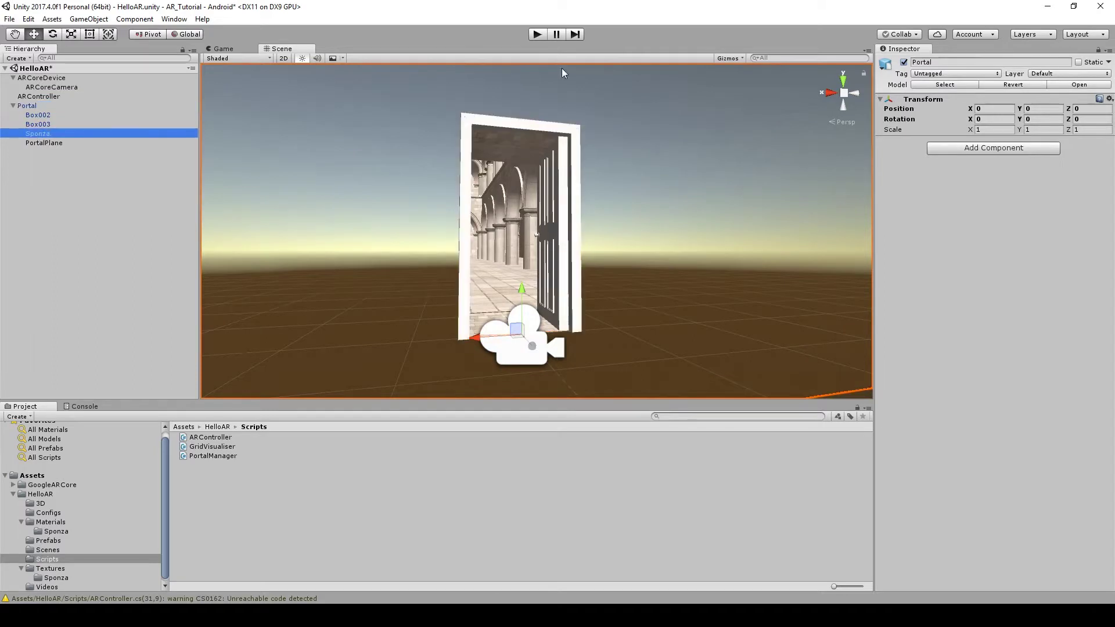
pyautogui.click(904, 62)
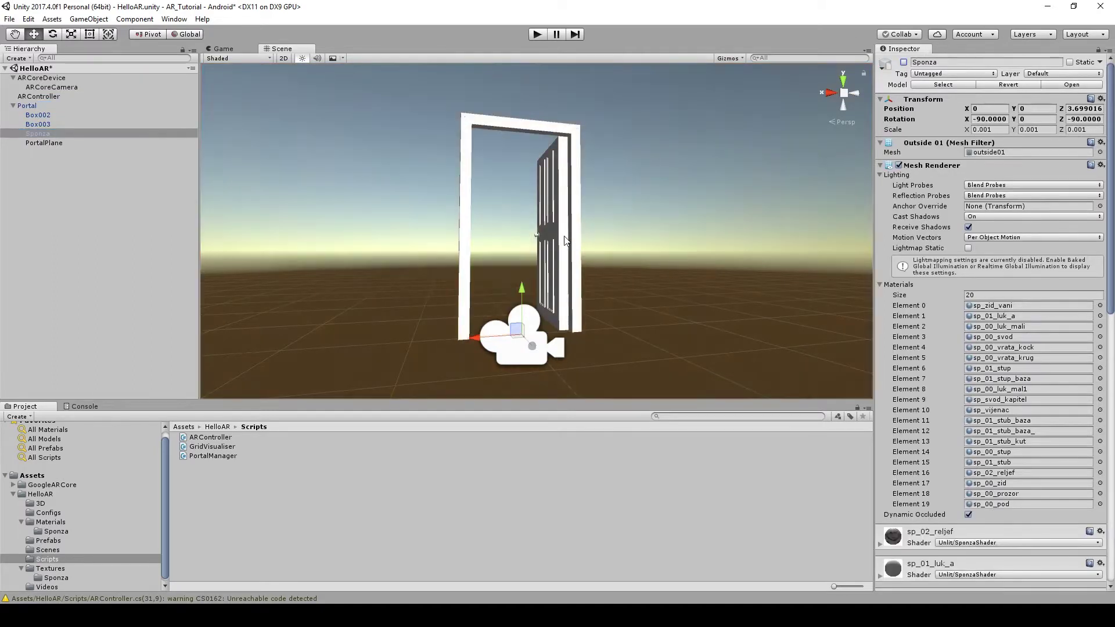
pyautogui.moveTo(565, 240)
pyautogui.keyDown('alt'); pyautogui.mouseDown()
pyautogui.moveTo(575, 237)
pyautogui.moveTo(552, 229)
pyautogui.moveTo(567, 217)
pyautogui.moveTo(560, 232)
pyautogui.mouseUp(); pyautogui.keyUp('alt')
pyautogui.click(25, 107)
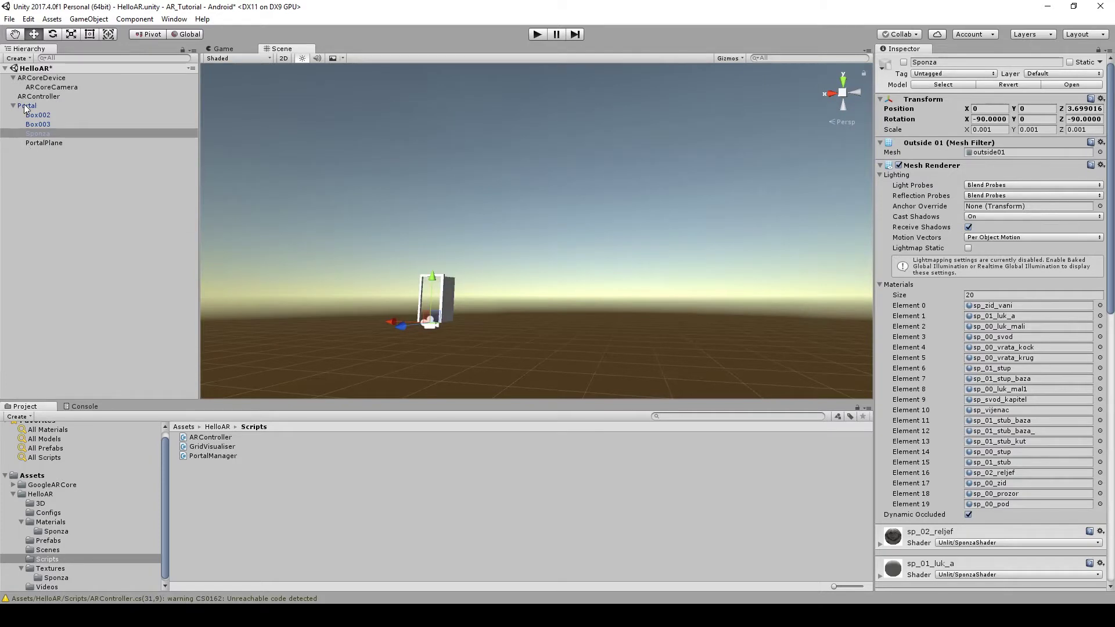
# Step: Add a 3D Sphere as a child of Portal
pyautogui.rightClick(24, 106)
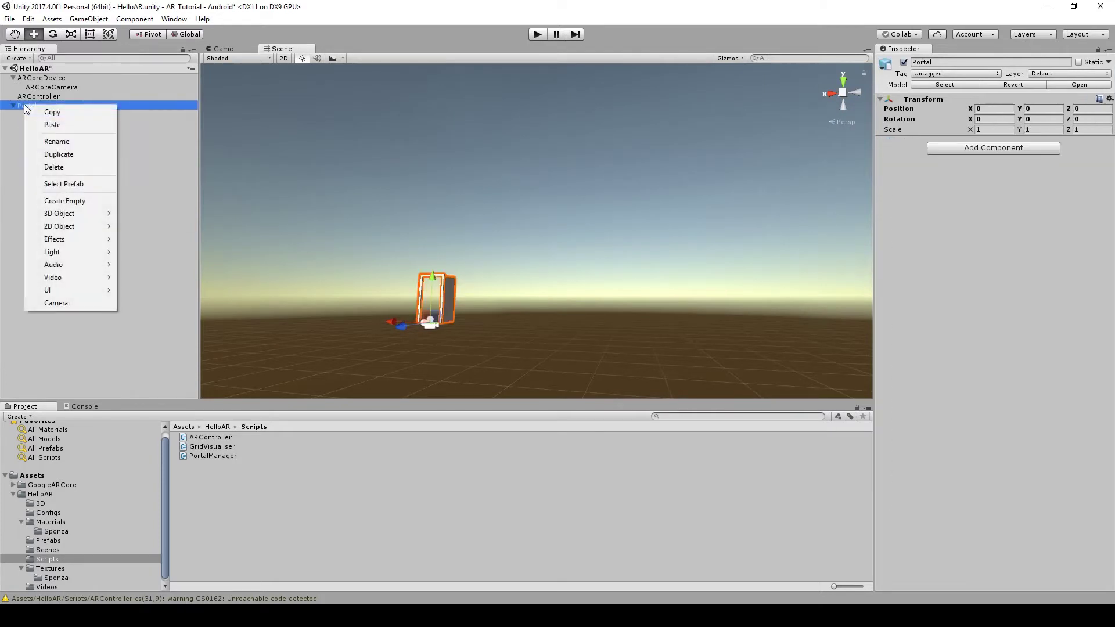
pyautogui.moveTo(90, 222)
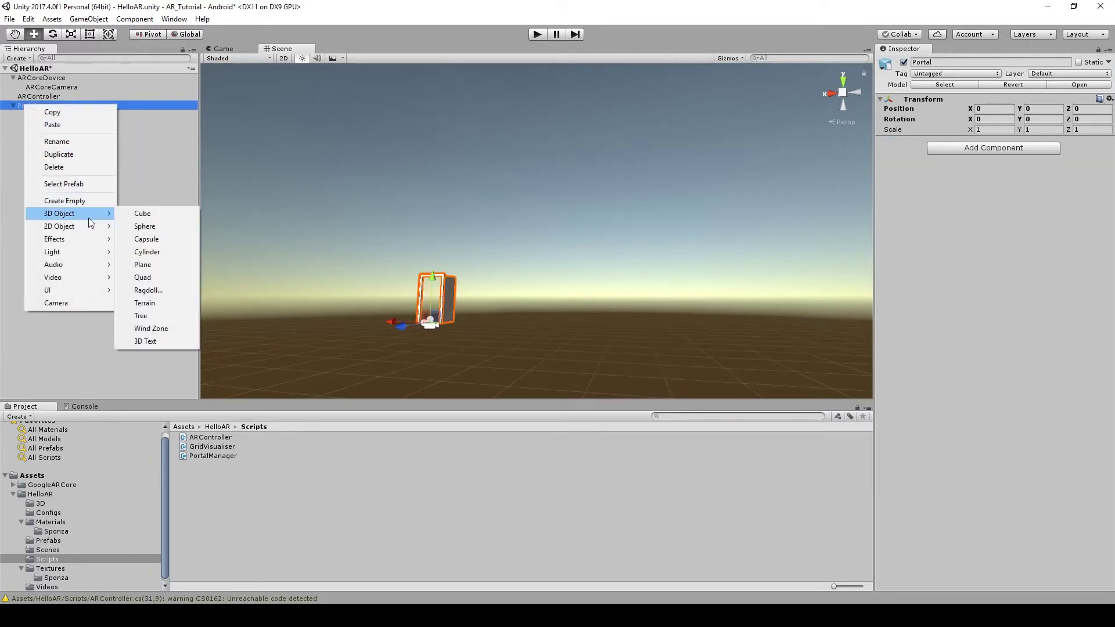
pyautogui.click(152, 227)
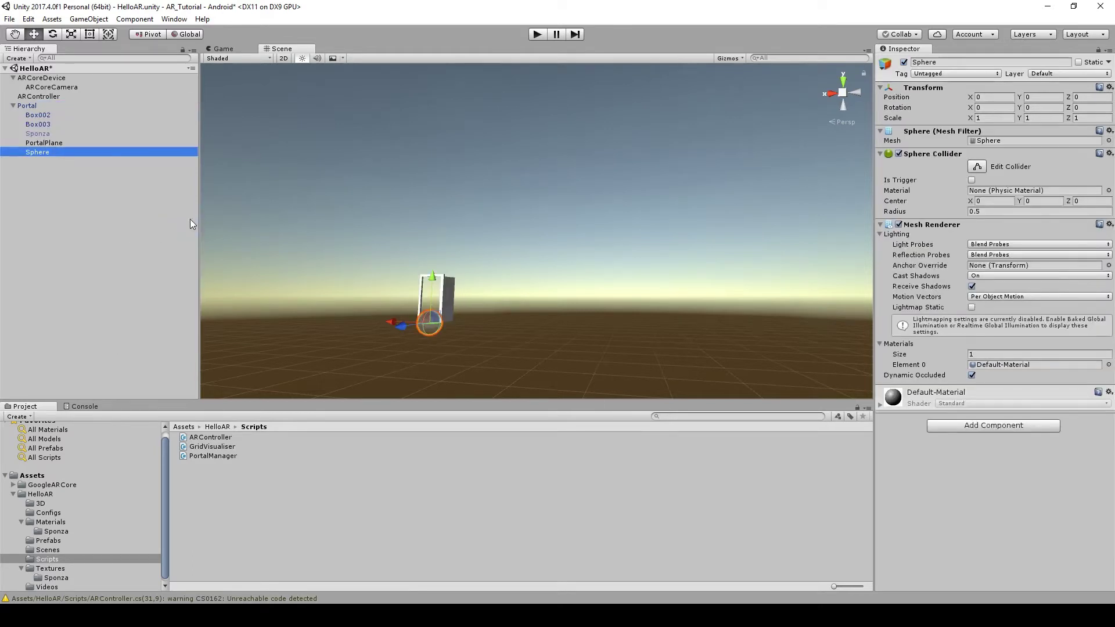
# Step: Set the Sphere's scale to 50 on X, Y and Z
pyautogui.click(982, 117)
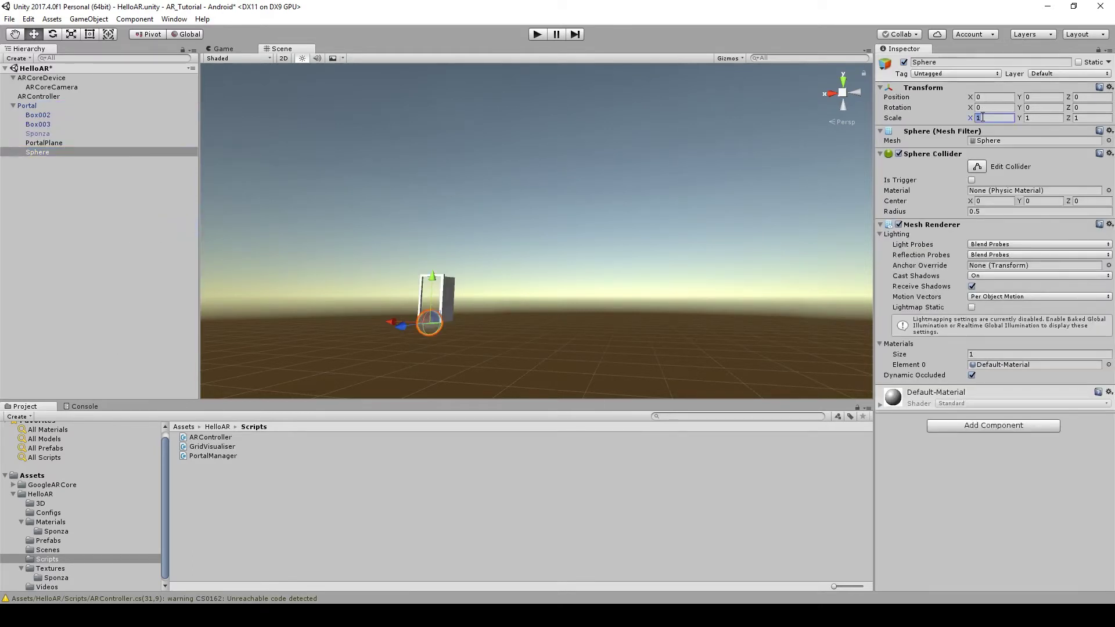
pyautogui.write('50')
pyautogui.click(1035, 118)
pyautogui.write('50')
pyautogui.click(1081, 118)
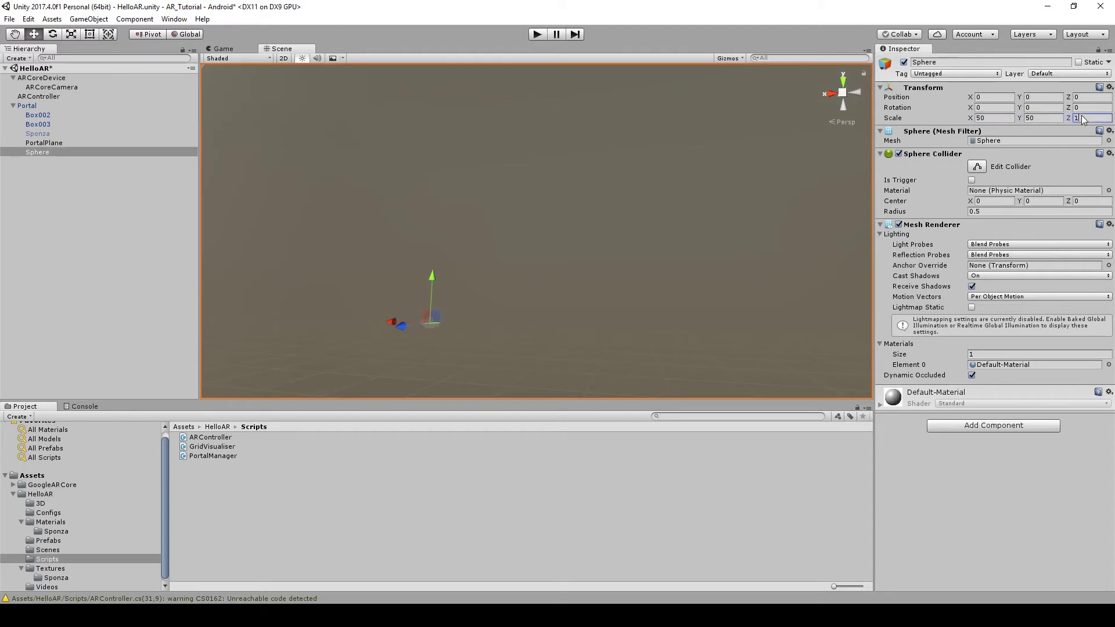
pyautogui.write('50')
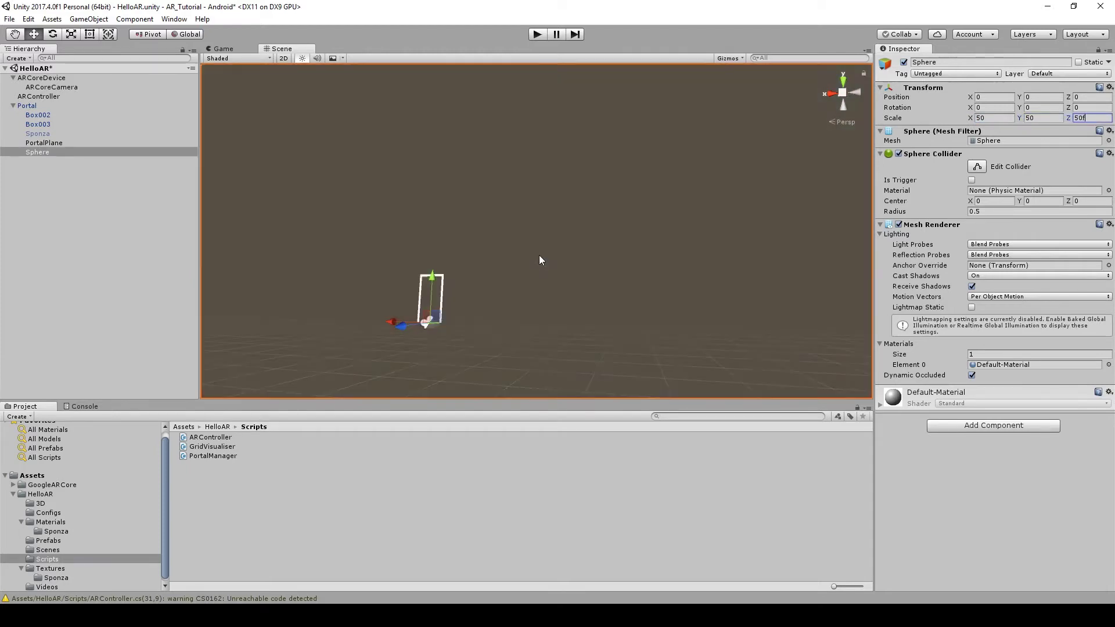
pyautogui.keyDown('alt'); pyautogui.moveTo(539, 256); pyautogui.dragTo(468, 316); pyautogui.keyUp('alt')
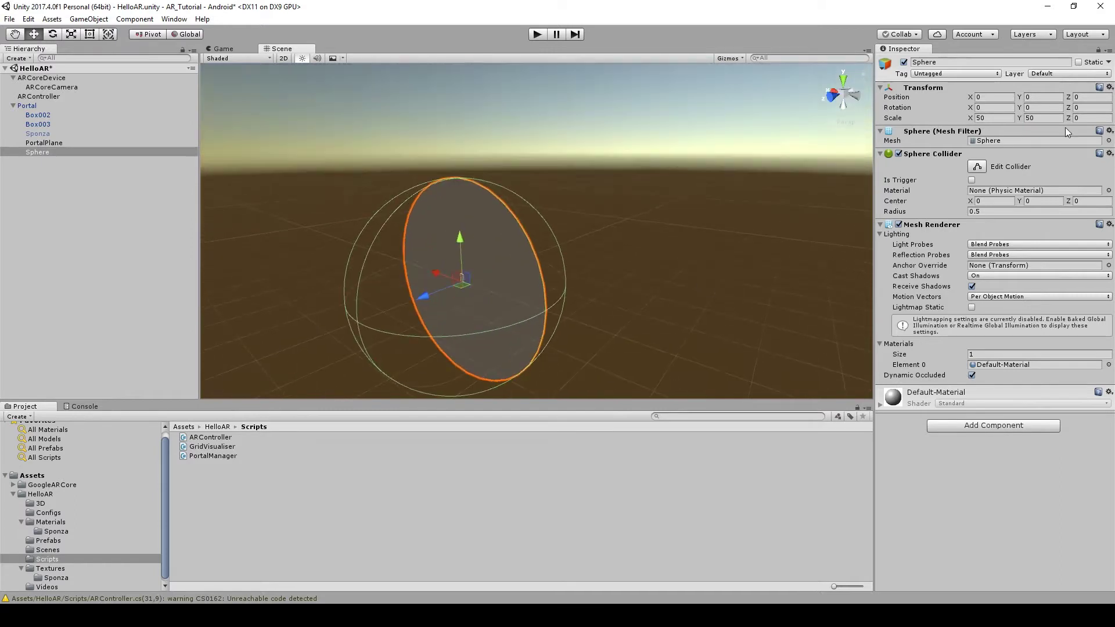
pyautogui.write('50')
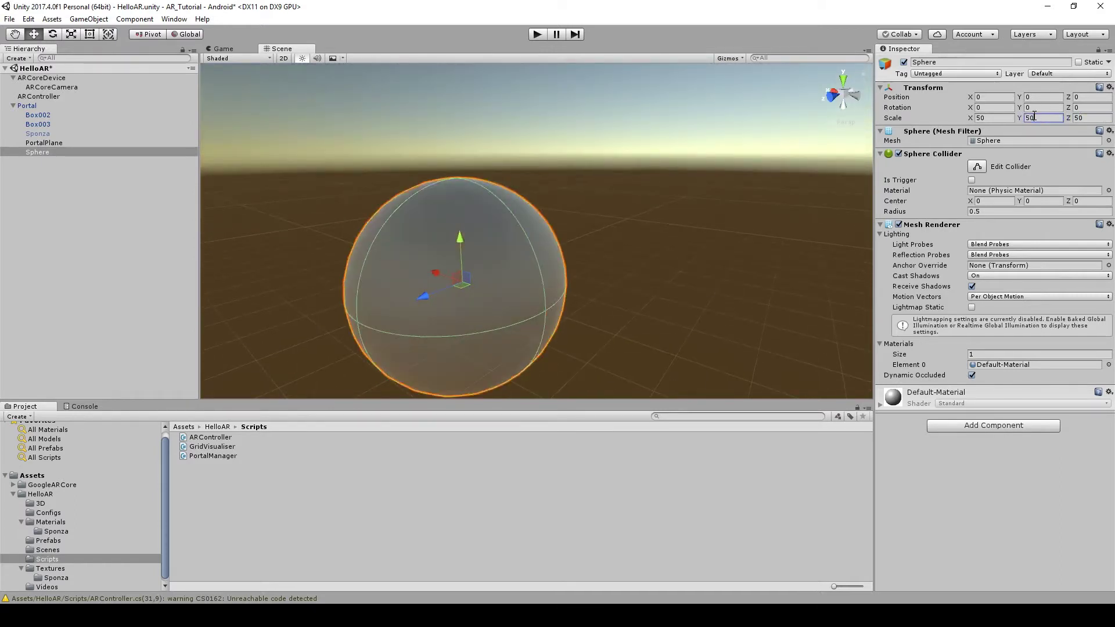
pyautogui.press('Return')
pyautogui.keyDown('alt'); pyautogui.moveTo(583, 298); pyautogui.dragTo(527, 275); pyautogui.keyUp('alt')
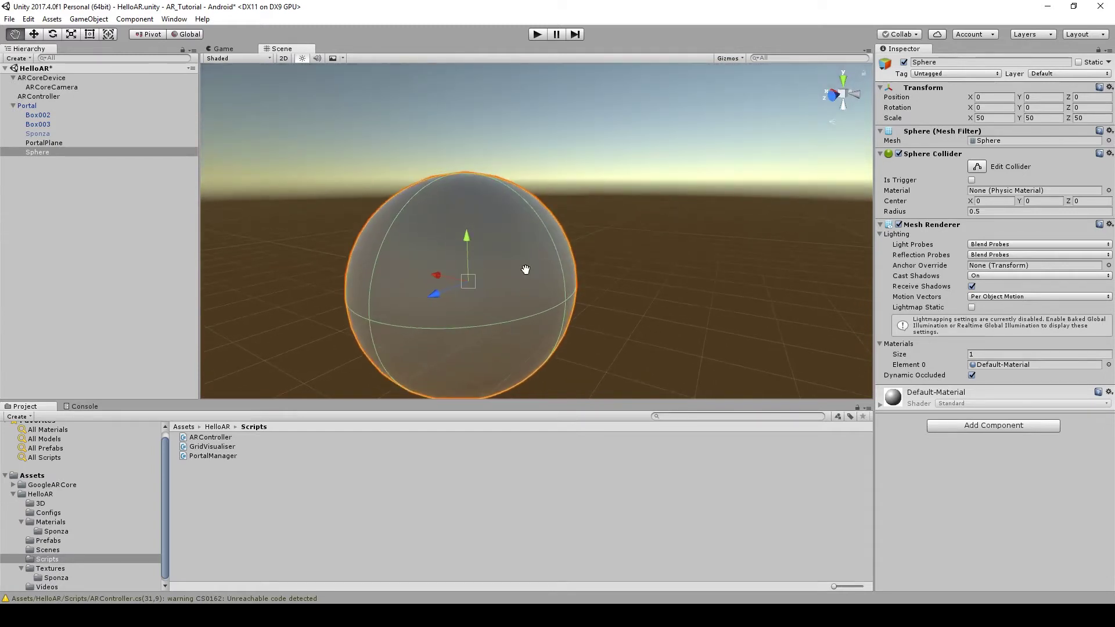
pyautogui.click(35, 585)
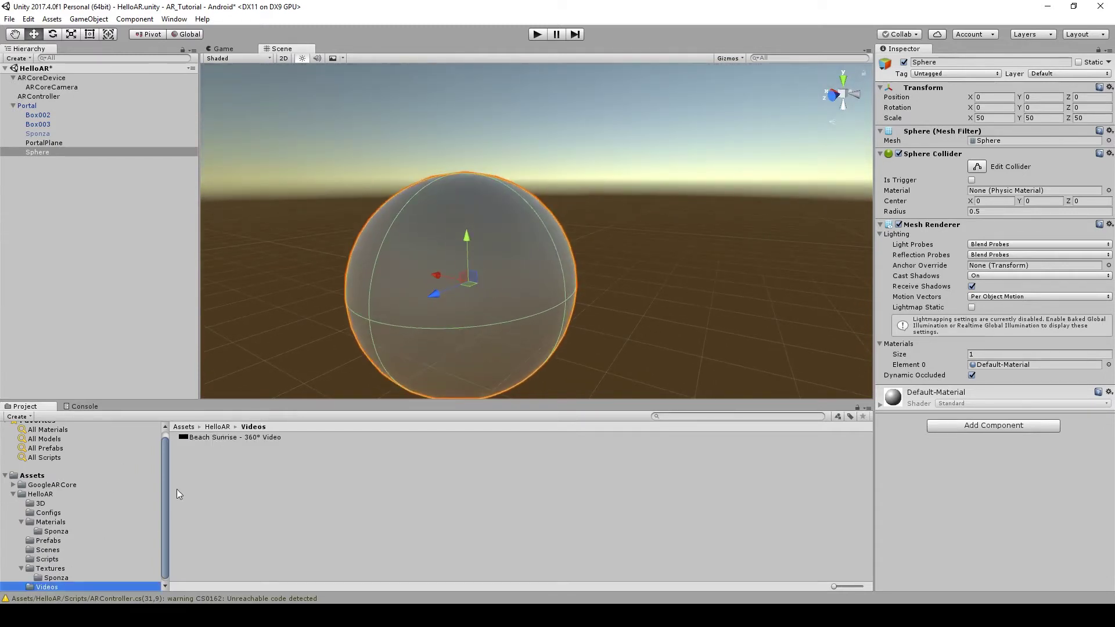
# Step: Drop the Beach Sunrise video onto the Sphere, enable Loop, and preview it in Play mode
pyautogui.moveTo(207, 437); pyautogui.dragTo(564, 254)
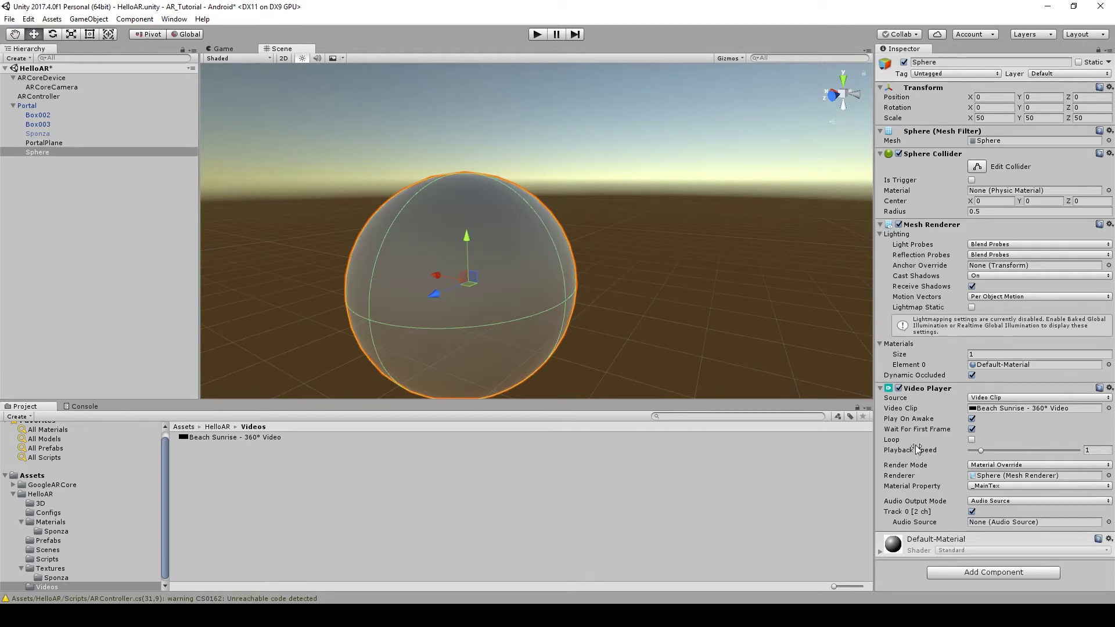
pyautogui.click(971, 440)
pyautogui.press('q')
pyautogui.press('w')
pyautogui.click(539, 34)
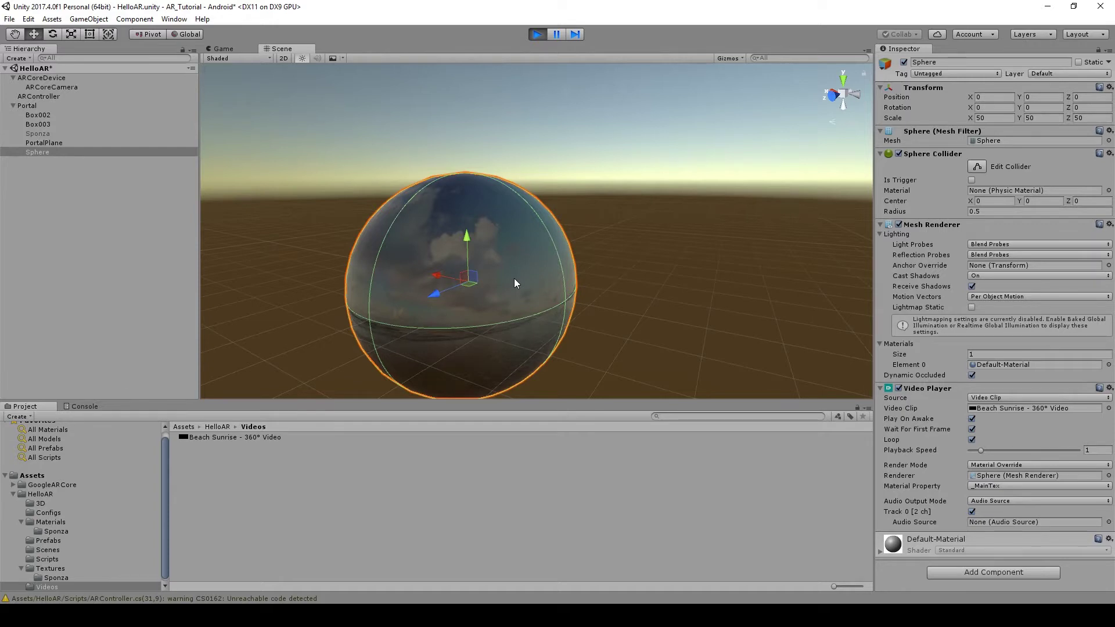
# Step: Exit Play mode and create a Standard material called Video in HelloAR > Materials
pyautogui.moveTo(514, 280); pyautogui.dragTo(514, 278, button='middle')
pyautogui.hotkey('ctrl', 'p')
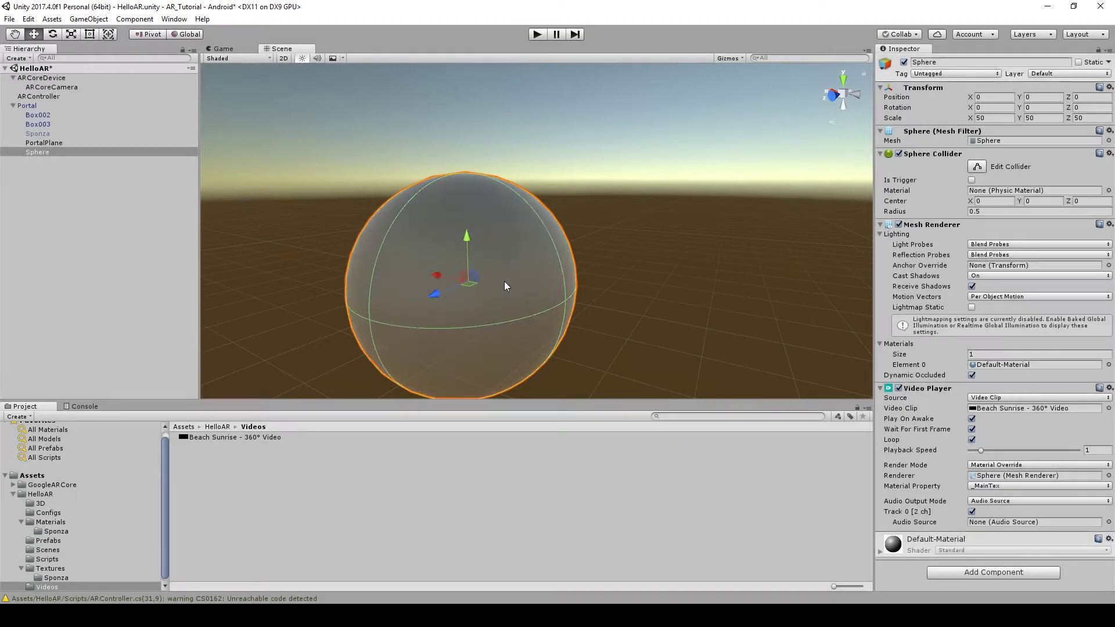
pyautogui.click(51, 521)
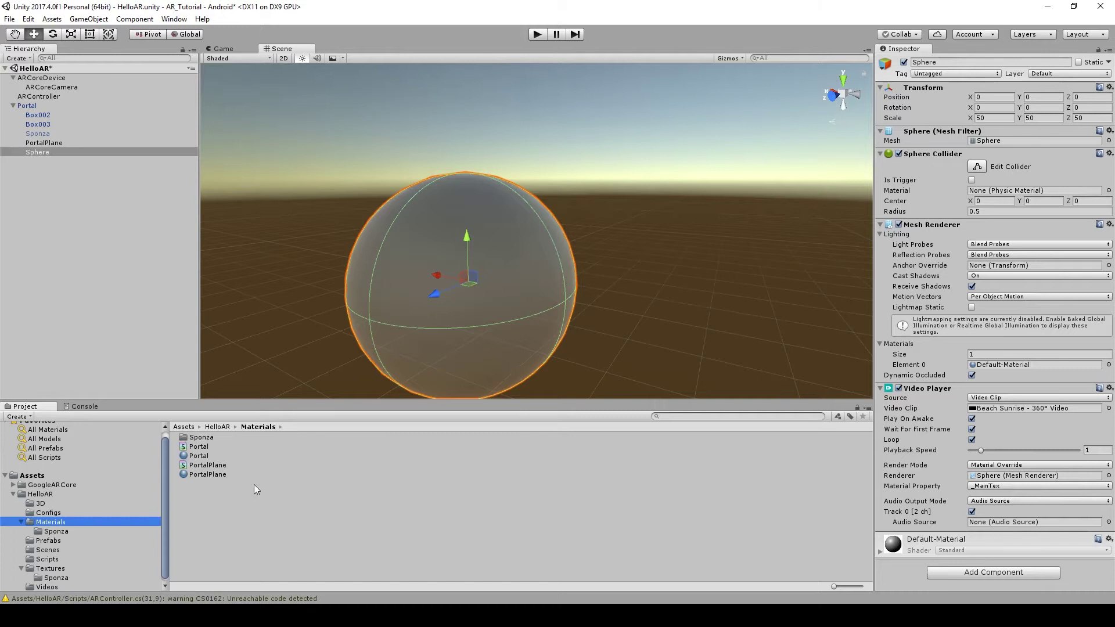
pyautogui.rightClick(245, 507)
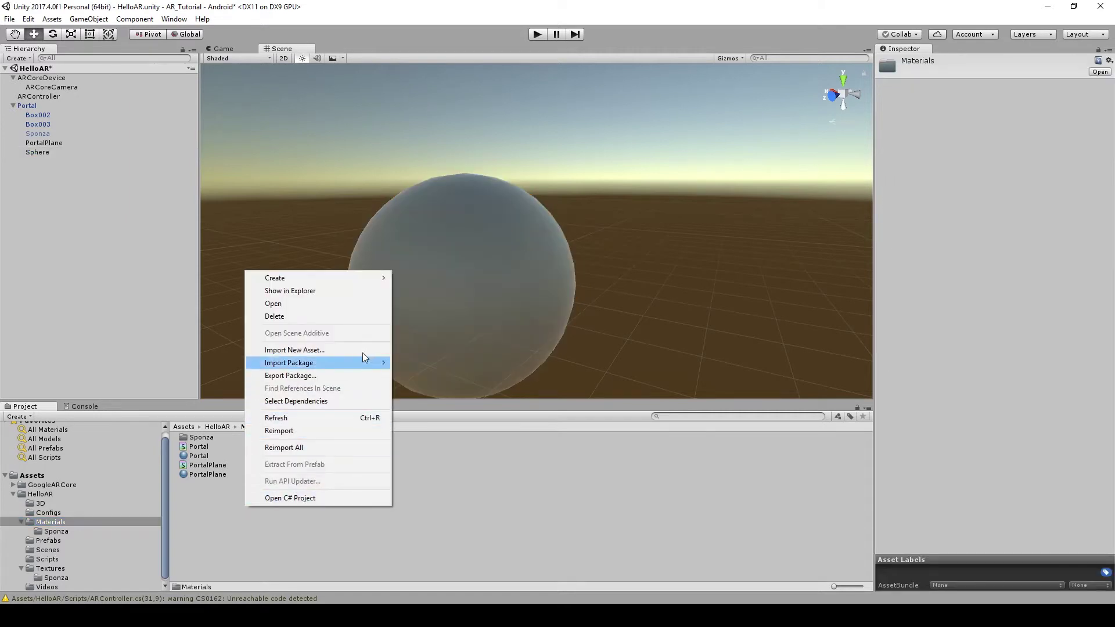
pyautogui.moveTo(360, 281)
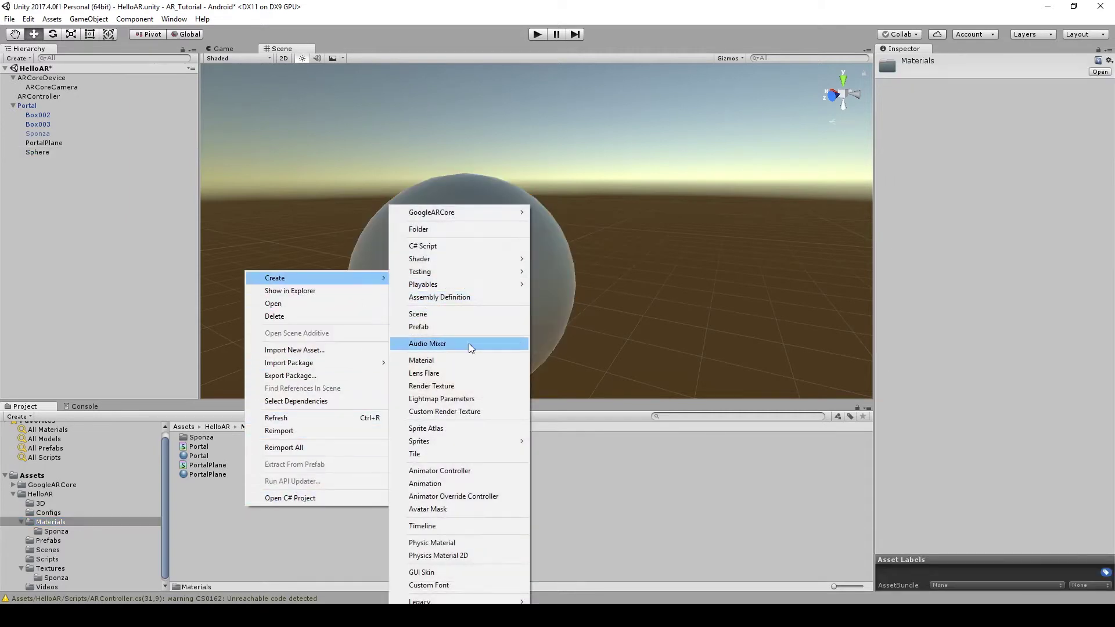
pyautogui.click(466, 358)
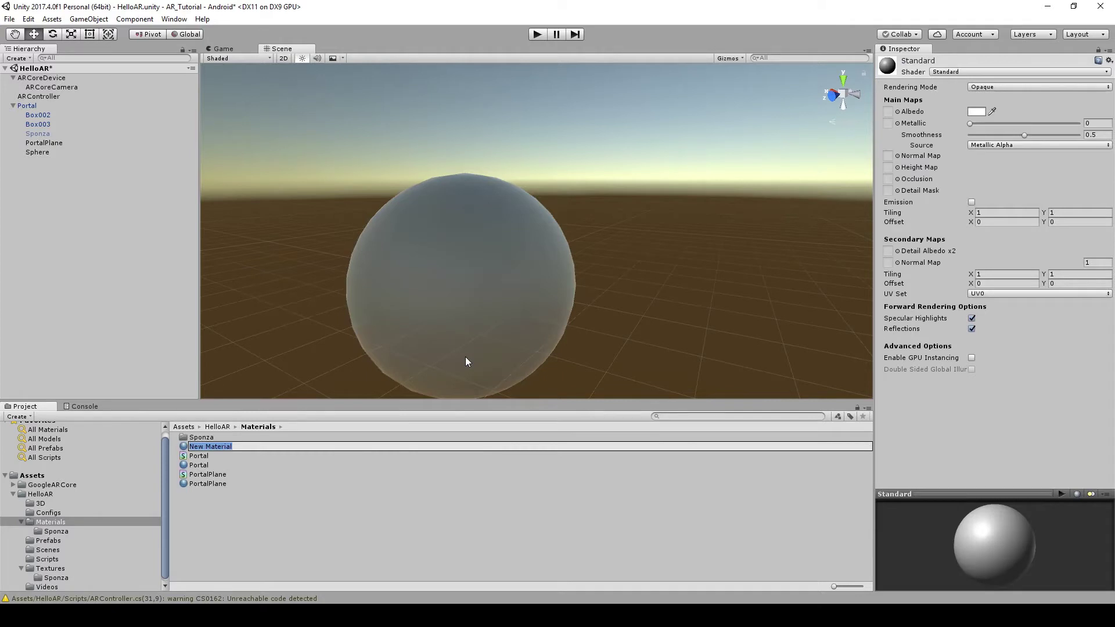
pyautogui.write('Video')
pyautogui.press('Return')
# Step: In Explorer, copy Sponza.shader from the Sponza folder into the Materials folder
pyautogui.rightClick(208, 437)
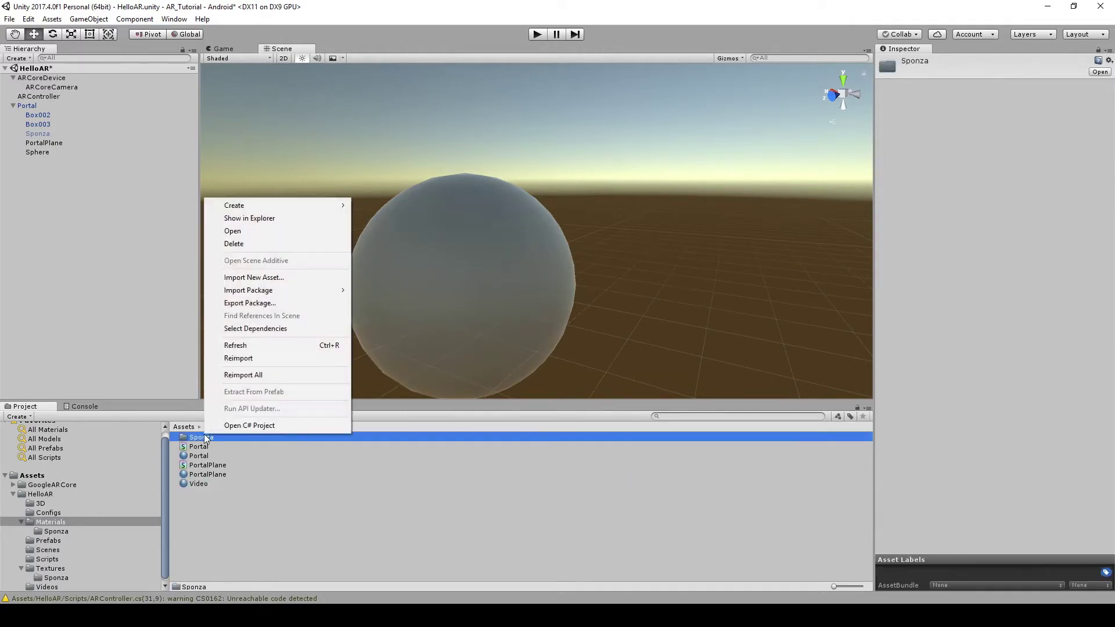
pyautogui.click(258, 224)
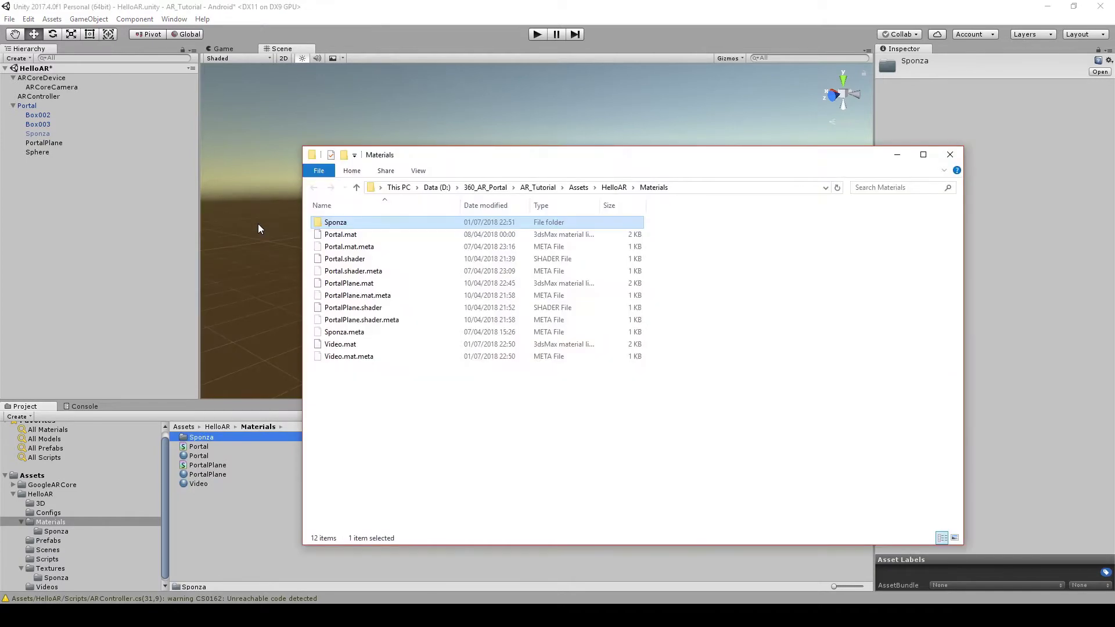
pyautogui.doubleClick(389, 226)
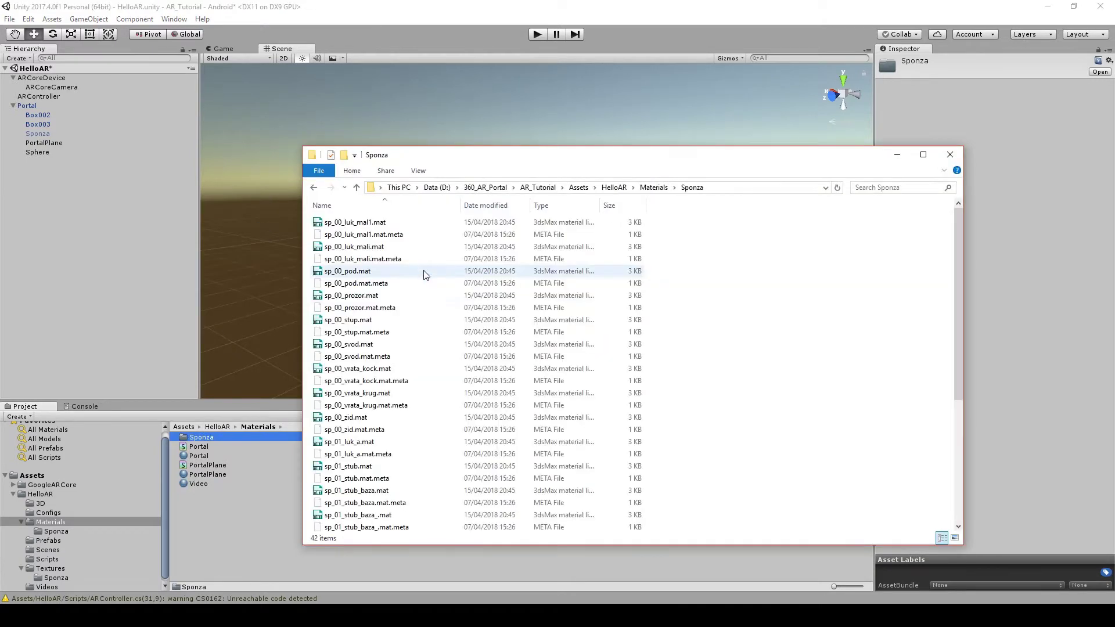
pyautogui.scroll(-5, 424, 273)
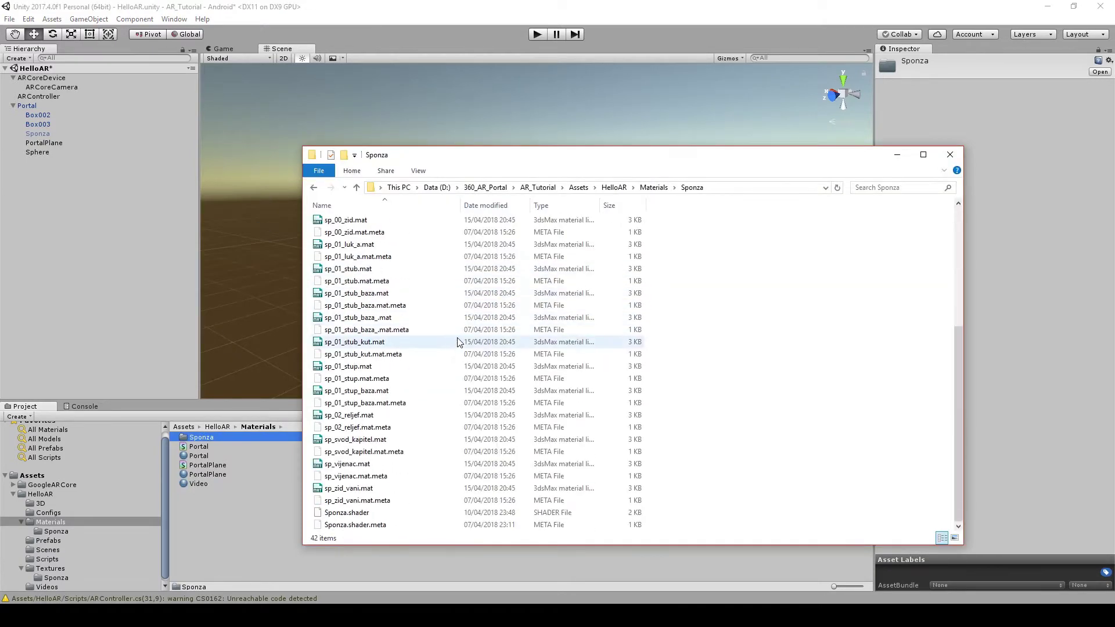
pyautogui.click(372, 513)
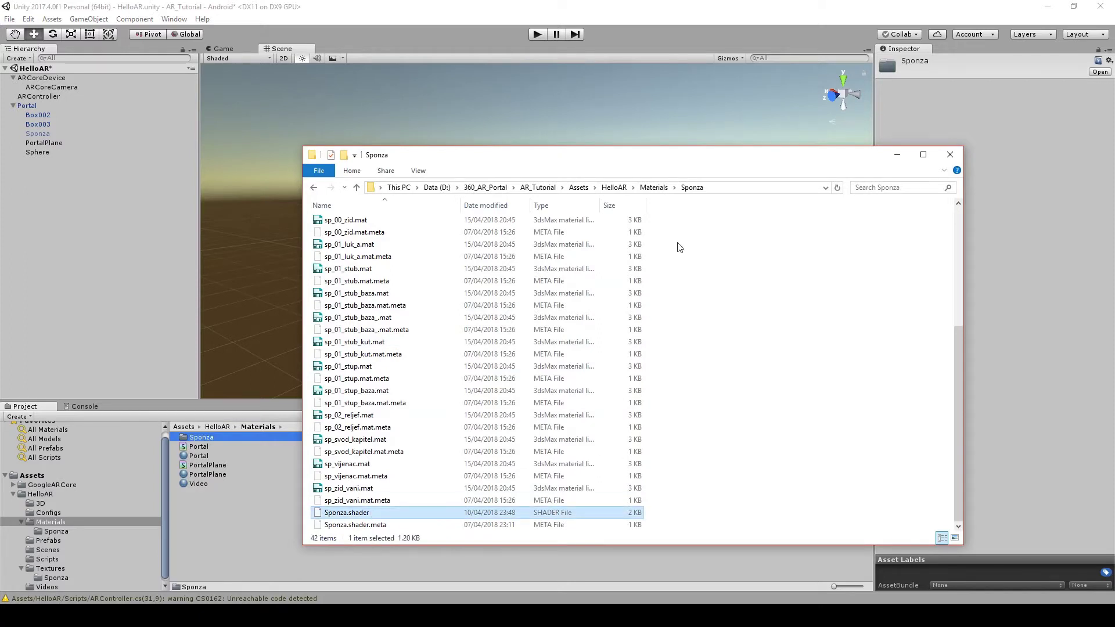
pyautogui.click(653, 187)
pyautogui.hotkey('ctrl', 'v')
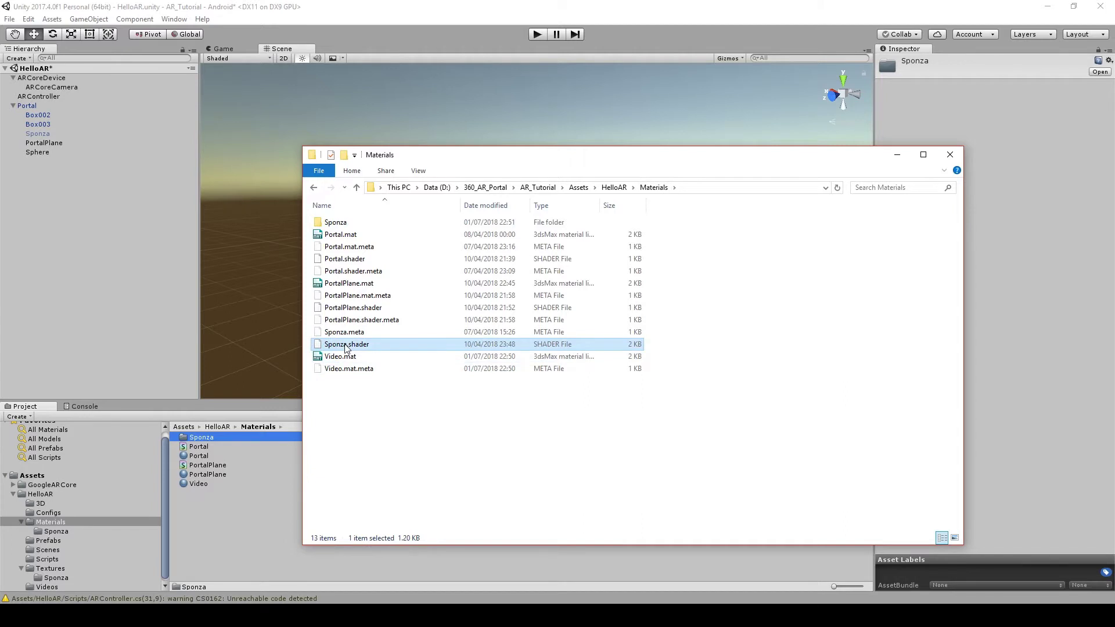
# Step: Rename the copied shader file to Video.shader and return to Unity
pyautogui.click(346, 345)
pyautogui.write('Video')
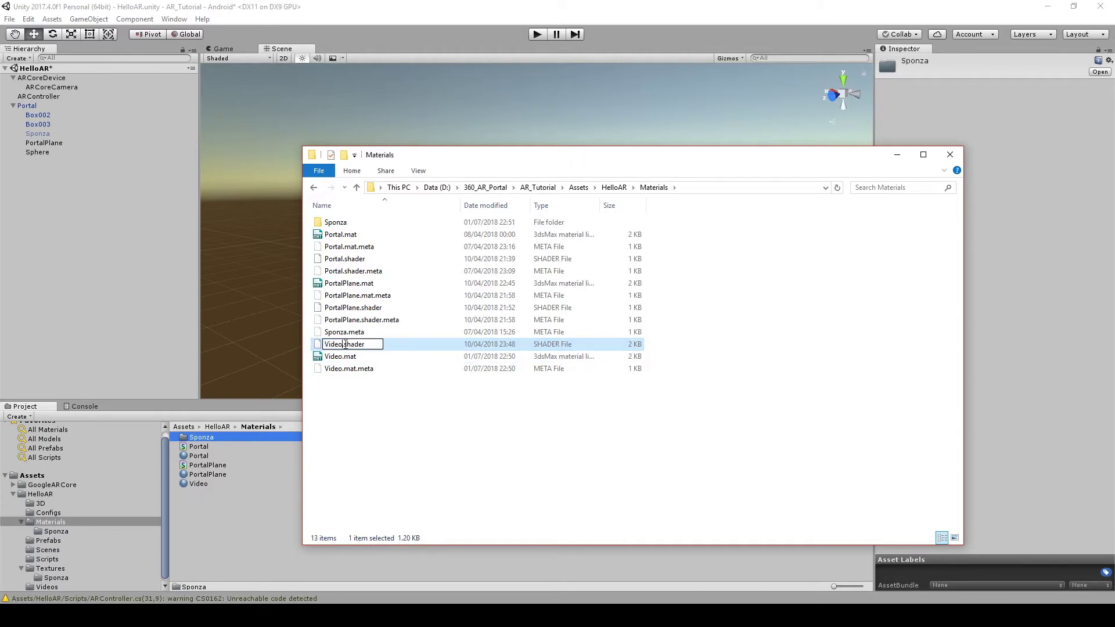
pyautogui.press('Return')
pyautogui.click(215, 542)
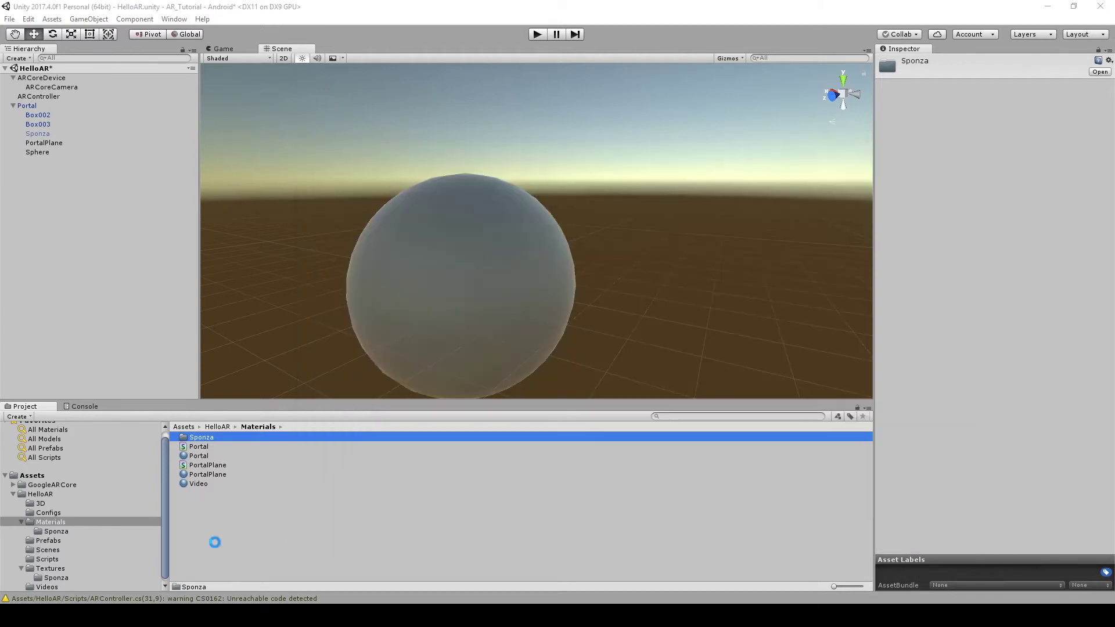
# Step: Apply the Video material (Unlit/SponzaShader) to the Sphere and select the Sphere to confirm
pyautogui.click(196, 493)
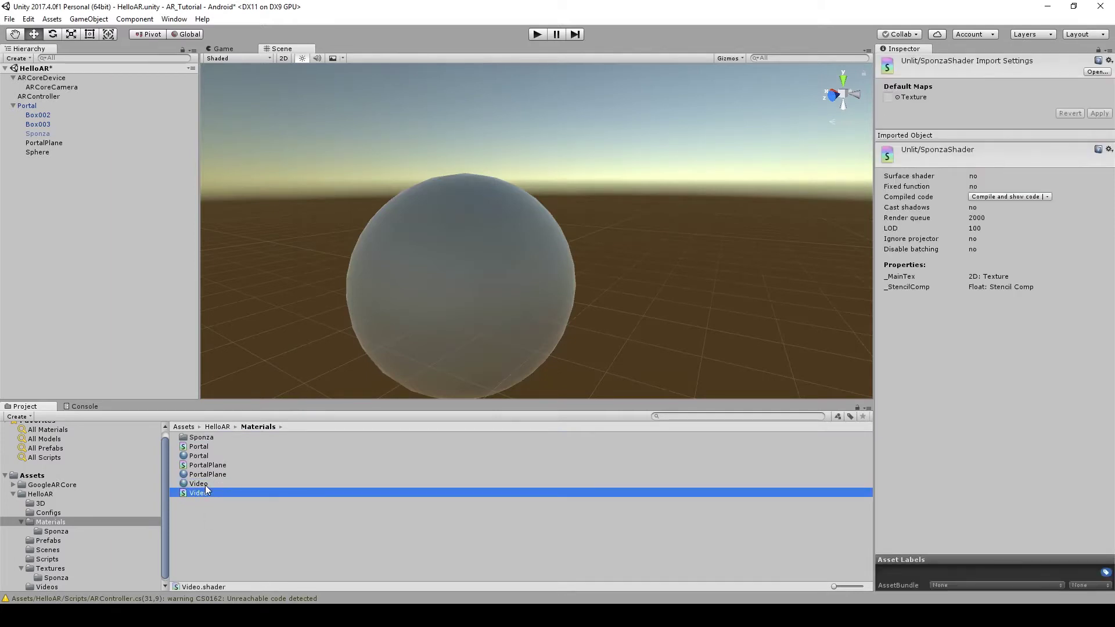
pyautogui.click(205, 484)
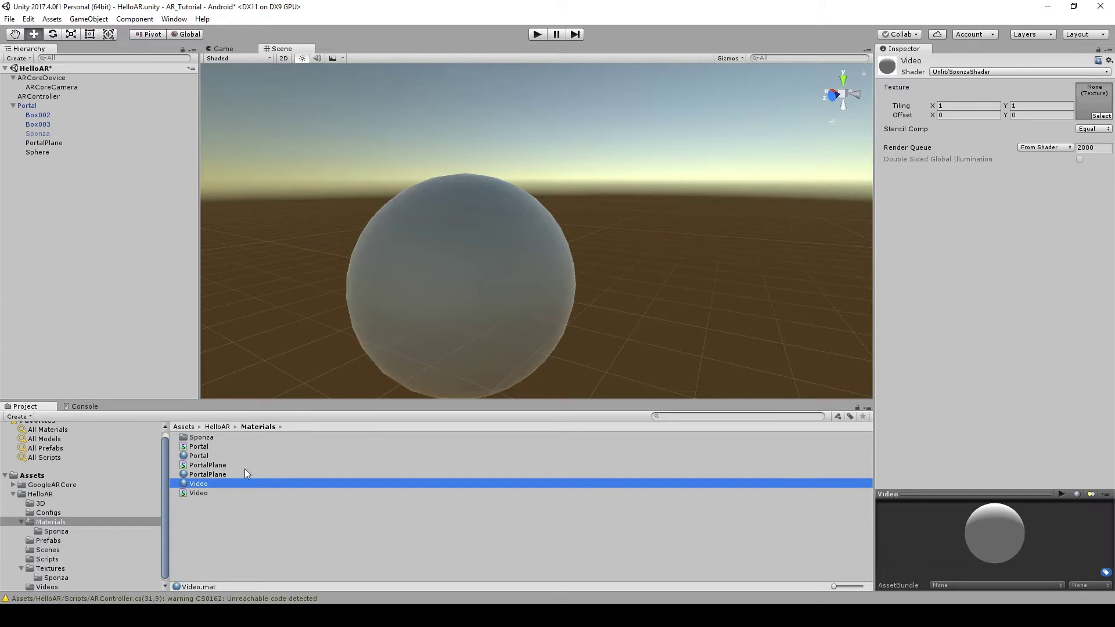
pyautogui.moveTo(194, 485); pyautogui.dragTo(476, 317)
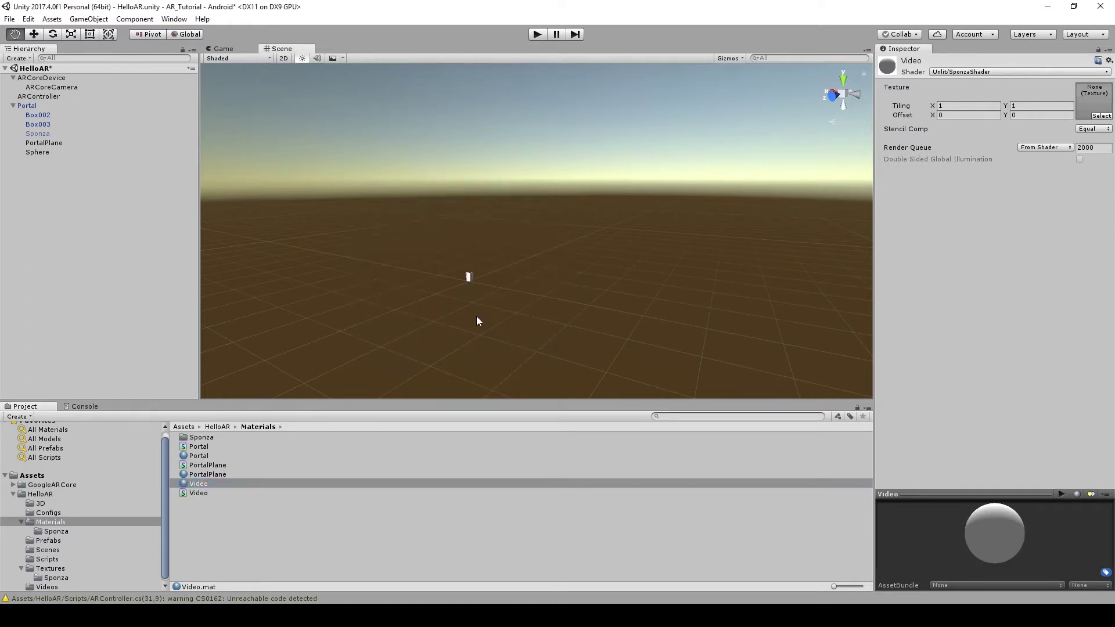
pyautogui.keyDown('alt'); pyautogui.moveTo(476, 316); pyautogui.dragTo(642, 216); pyautogui.keyUp('alt')
pyautogui.click(493, 246)
# Step: Start a test run and orbit the Scene view around the portal door to look for the beach video
pyautogui.click(537, 34)
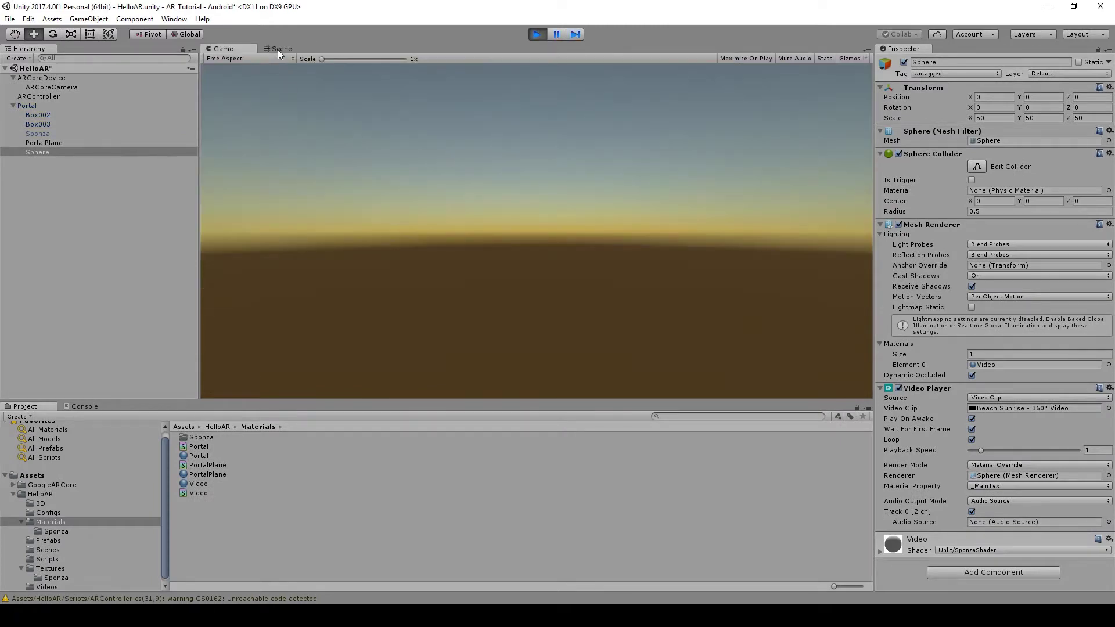
pyautogui.click(279, 48)
pyautogui.keyDown('alt'); pyautogui.moveTo(543, 246); pyautogui.dragTo(436, 222); pyautogui.keyUp('alt')
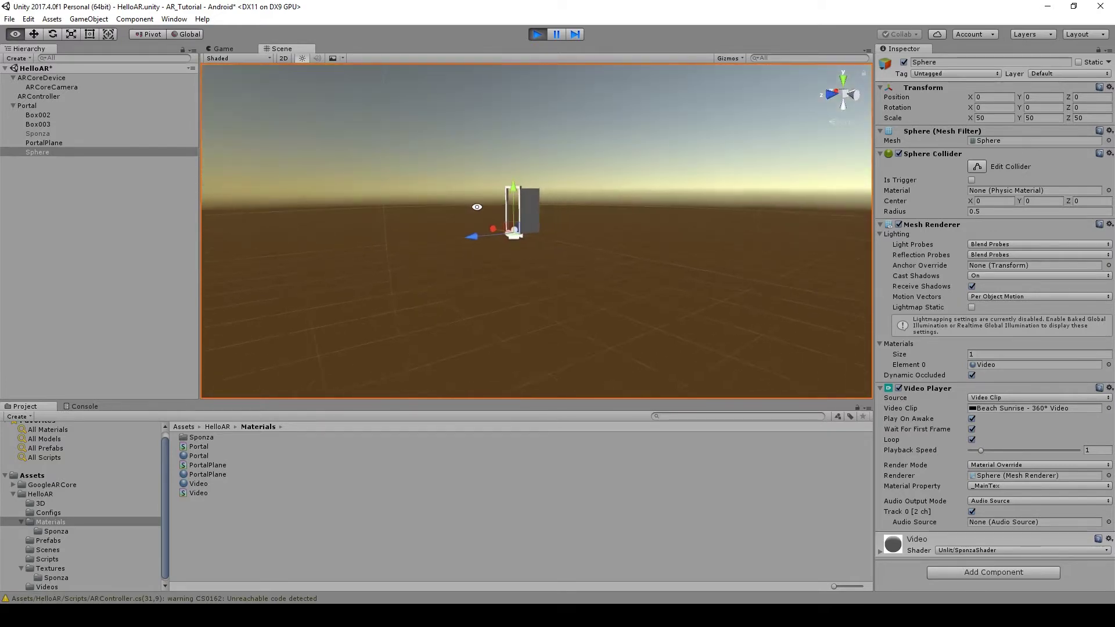
pyautogui.keyDown('alt'); pyautogui.moveTo(477, 207); pyautogui.dragTo(802, 224); pyautogui.keyUp('alt')
pyautogui.keyDown('alt'); pyautogui.moveTo(662, 219); pyautogui.dragTo(587, 196); pyautogui.keyUp('alt')
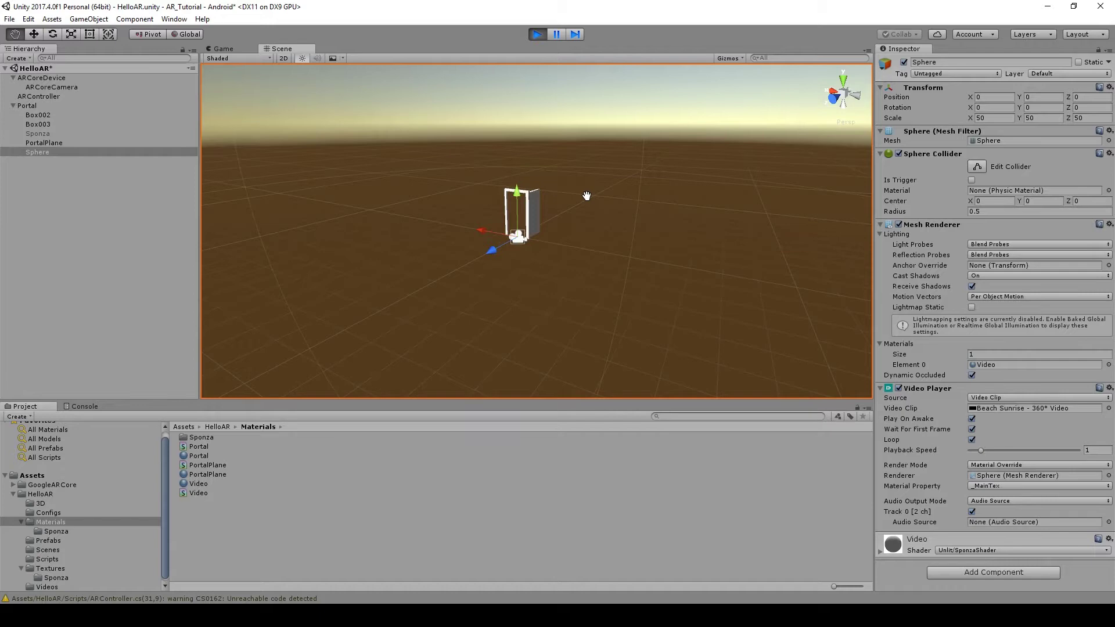
pyautogui.keyDown('alt'); pyautogui.moveTo(587, 196); pyautogui.dragTo(464, 282); pyautogui.keyUp('alt')
# Step: Add a Cull front line to Video.shader, check the video from the portal's front, then stop the run
pyautogui.doubleClick(207, 493)
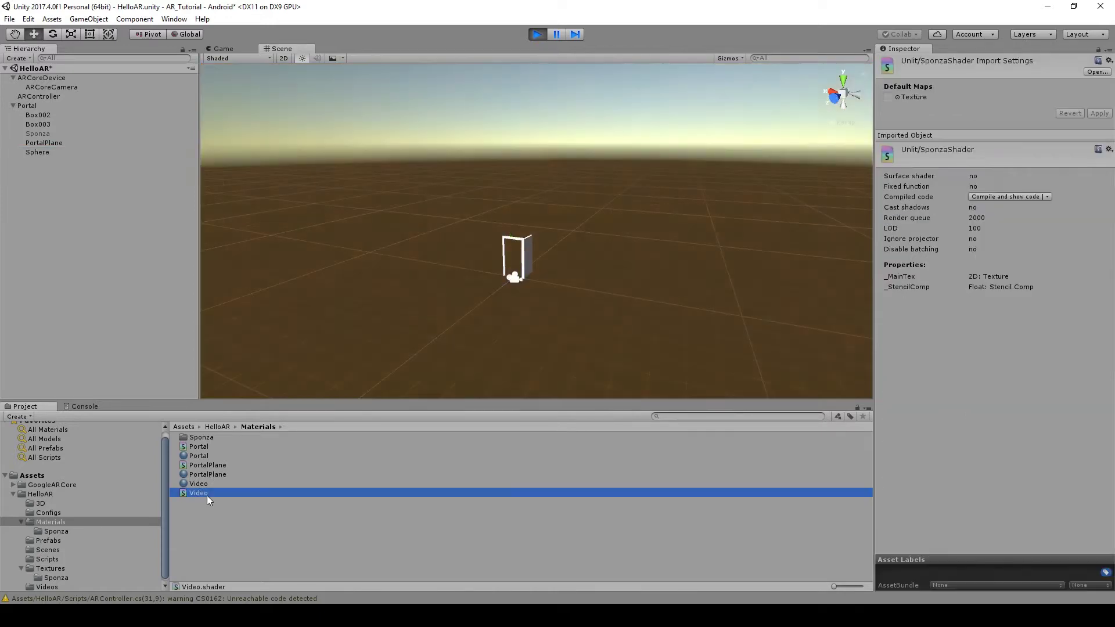
pyautogui.click(220, 248)
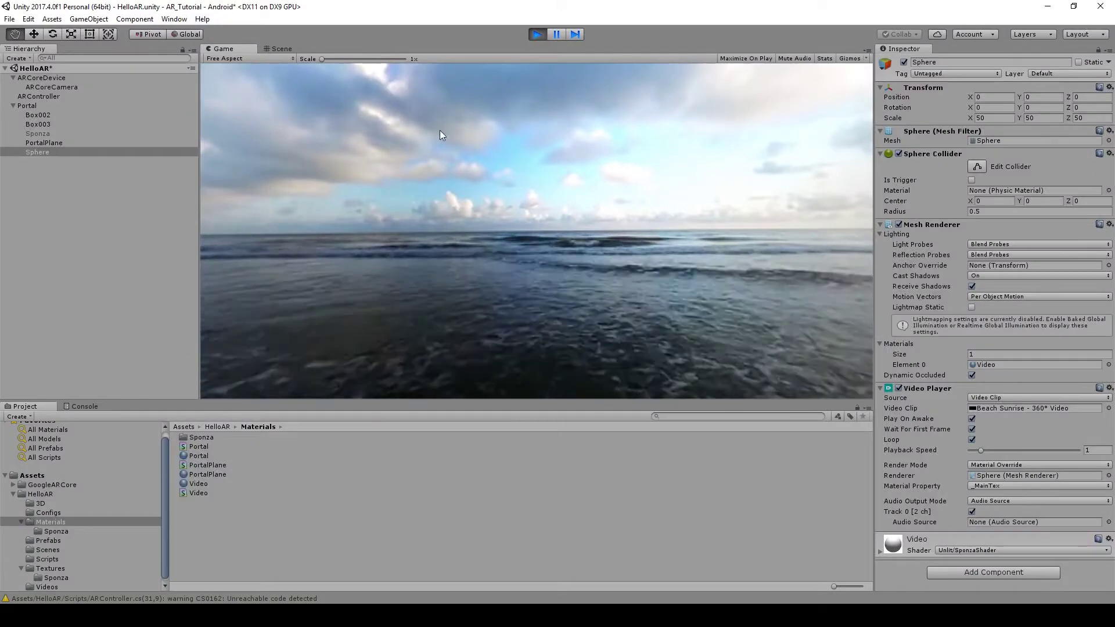
pyautogui.click(281, 48)
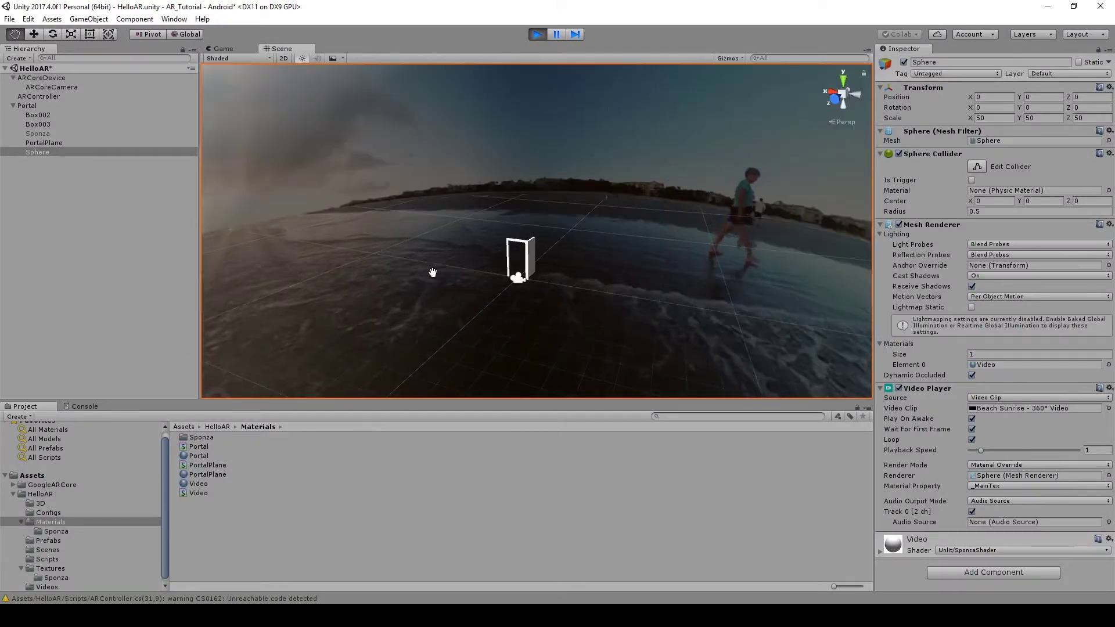
pyautogui.keyDown('alt'); pyautogui.moveTo(552, 244); pyautogui.dragTo(639, 146); pyautogui.keyUp('alt')
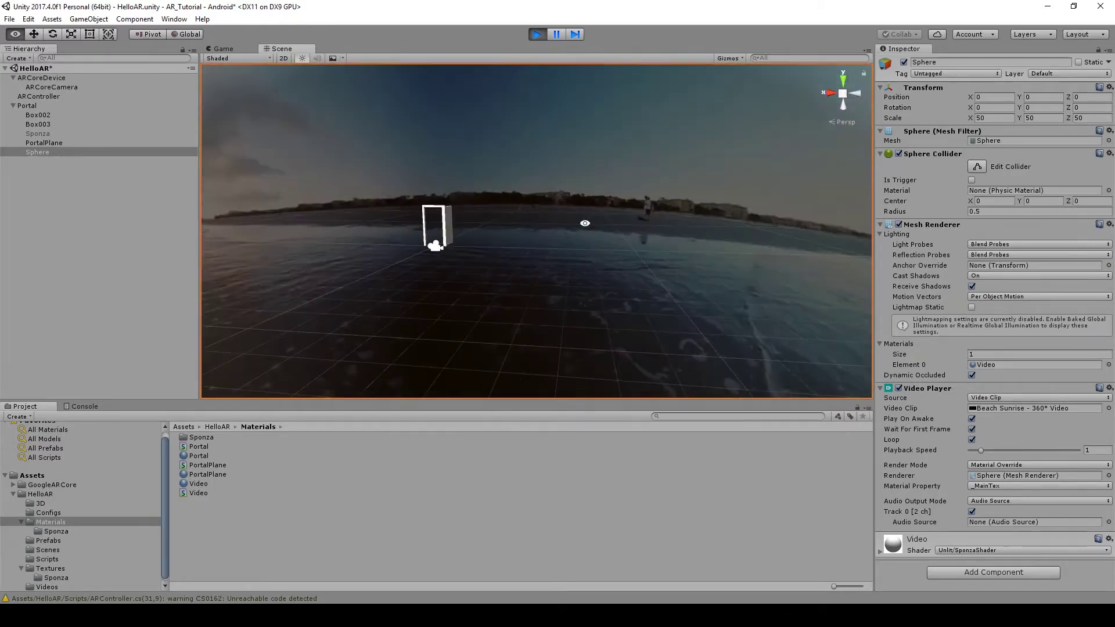
pyautogui.click(538, 34)
# Step: Delete the normal, light direction, lighting factor and lit colour lines from Video.shader's fragment function
pyautogui.doubleClick(198, 493)
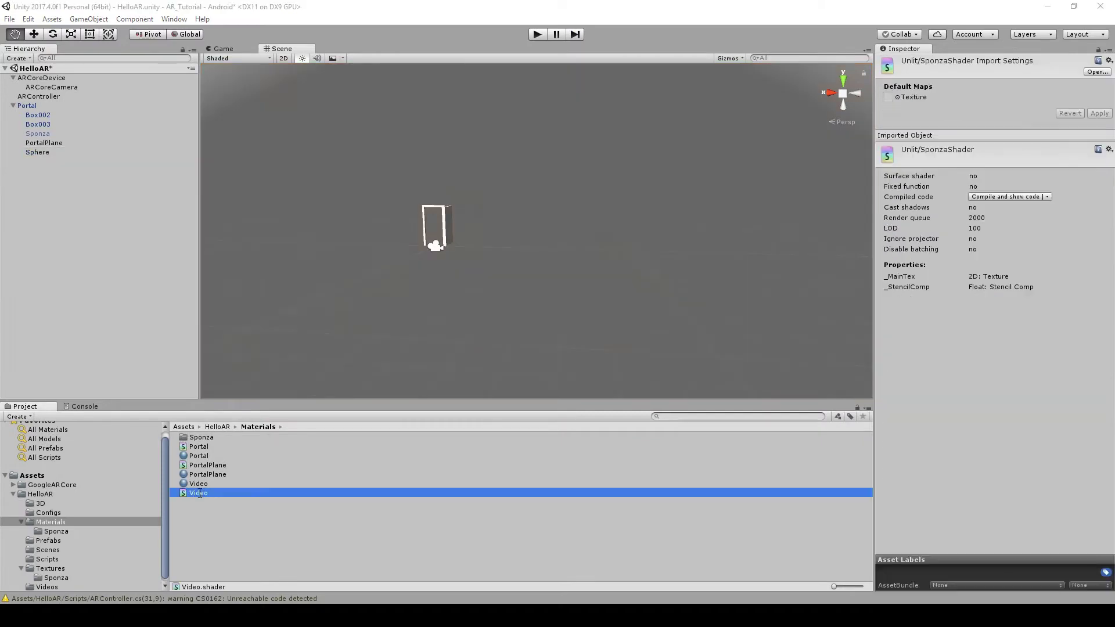
pyautogui.scroll(-12, 229, 467)
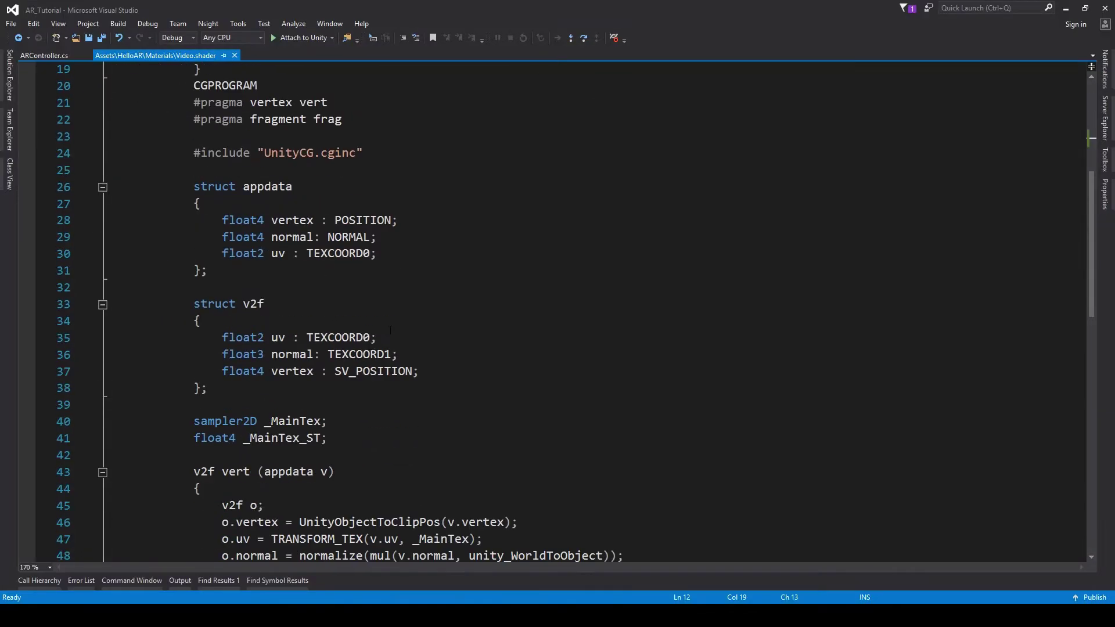
pyautogui.scroll(-1, 391, 330)
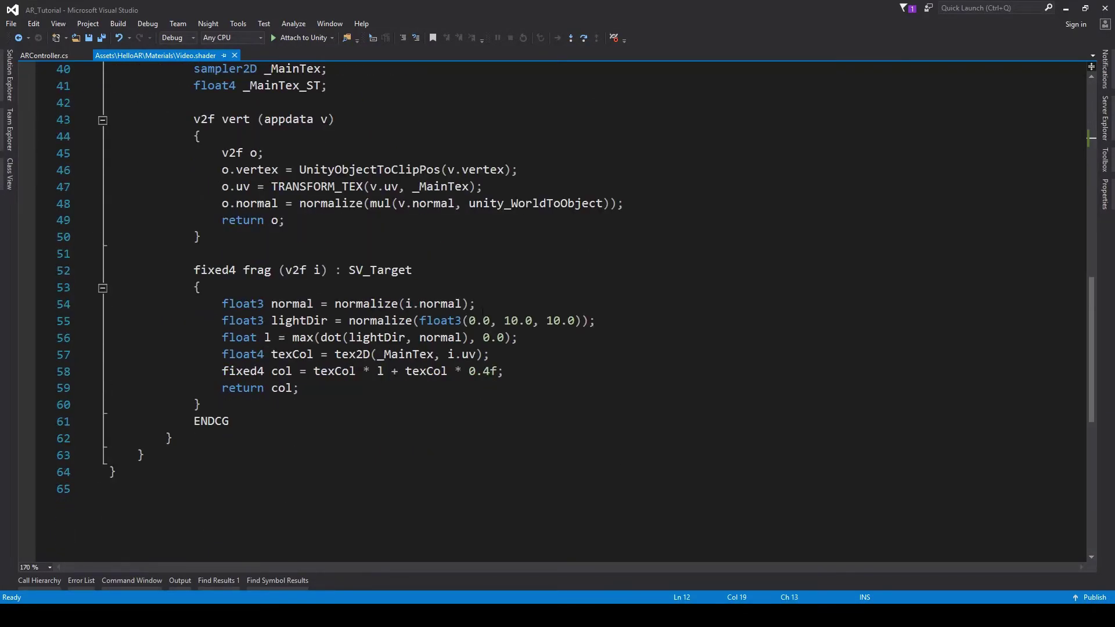
pyautogui.moveTo(480, 308); pyautogui.dragTo(476, 292)
pyautogui.press('Delete')
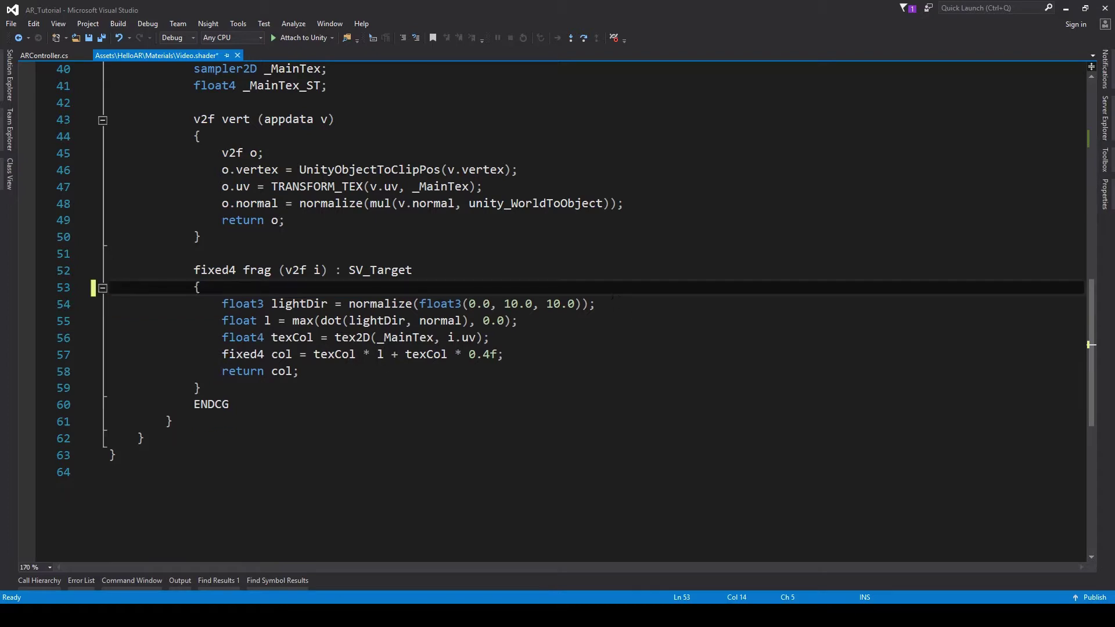
pyautogui.moveTo(598, 307); pyautogui.dragTo(591, 289)
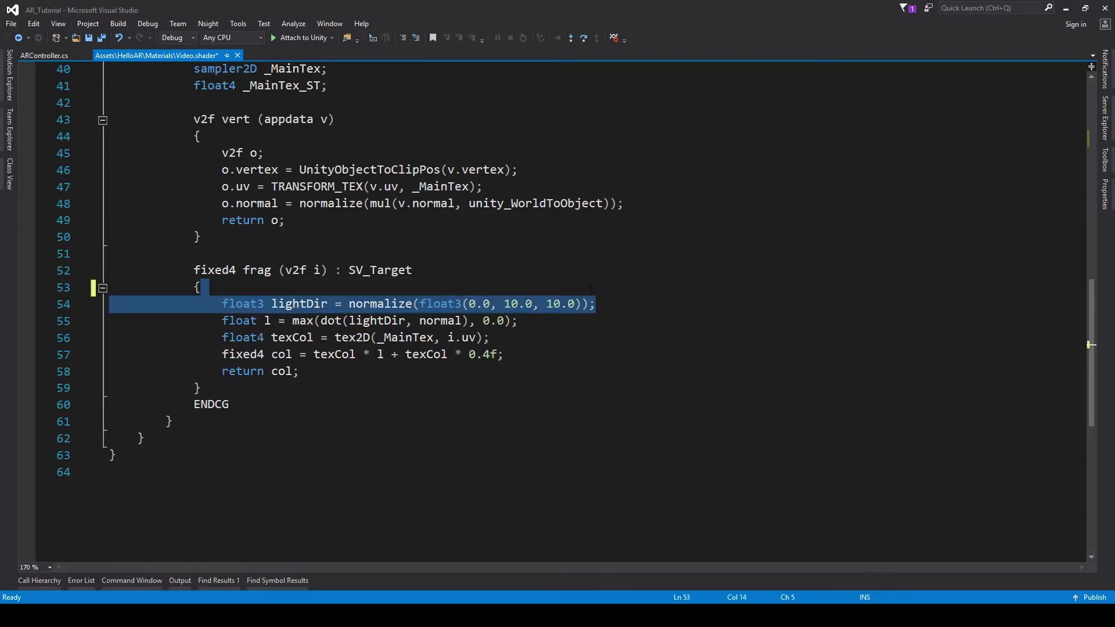
pyautogui.press('Delete')
pyautogui.moveTo(519, 307); pyautogui.dragTo(591, 289)
pyautogui.press('Delete')
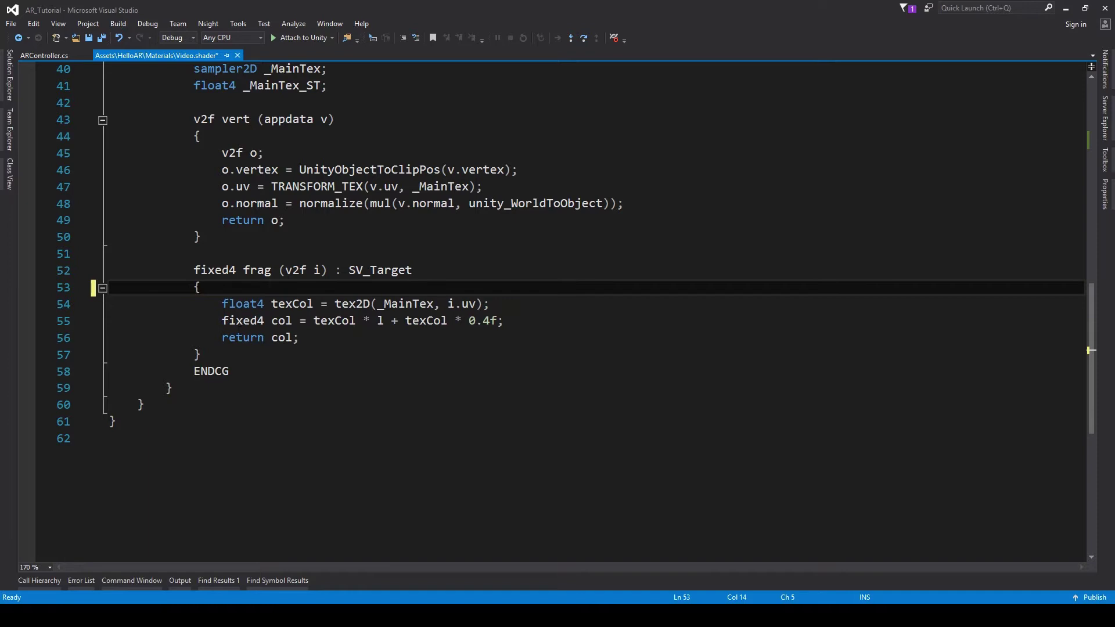
pyautogui.moveTo(216, 321); pyautogui.dragTo(491, 304)
pyautogui.press('Delete')
pyautogui.press('Delete')
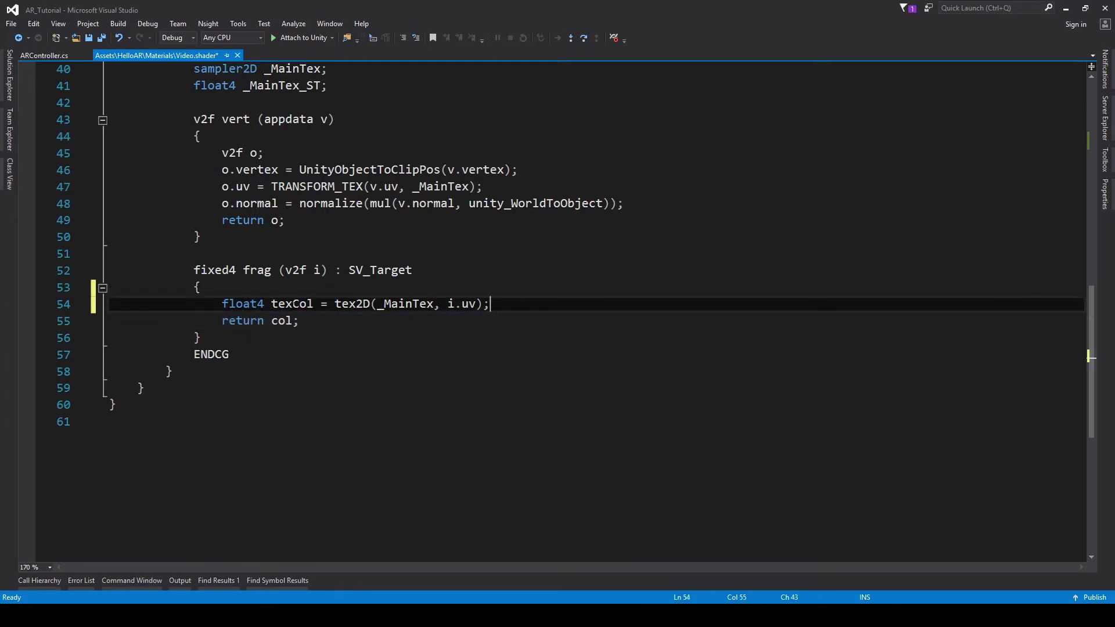
# Step: Make the fragment function return texCol, save the shader and go back to Unity
pyautogui.doubleClick(292, 305)
pyautogui.hotkey('ctrl', 'c')
pyautogui.doubleClick(282, 320)
pyautogui.hotkey('ctrl', 'v')
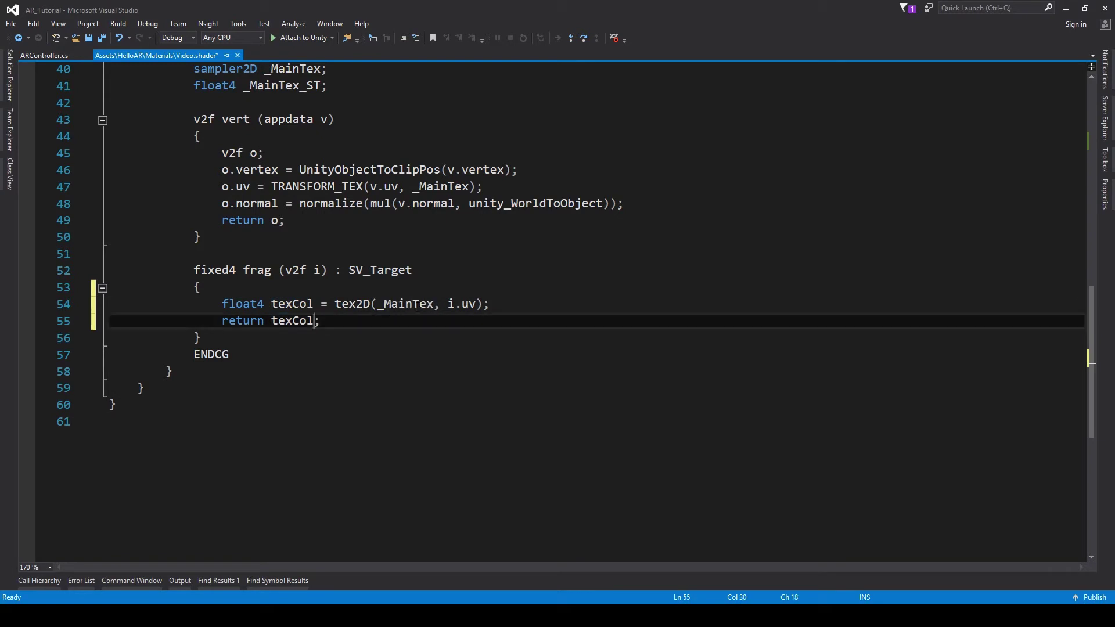
pyautogui.hotkey('ctrl', 's')
pyautogui.hotkey('alt', 'Tab')
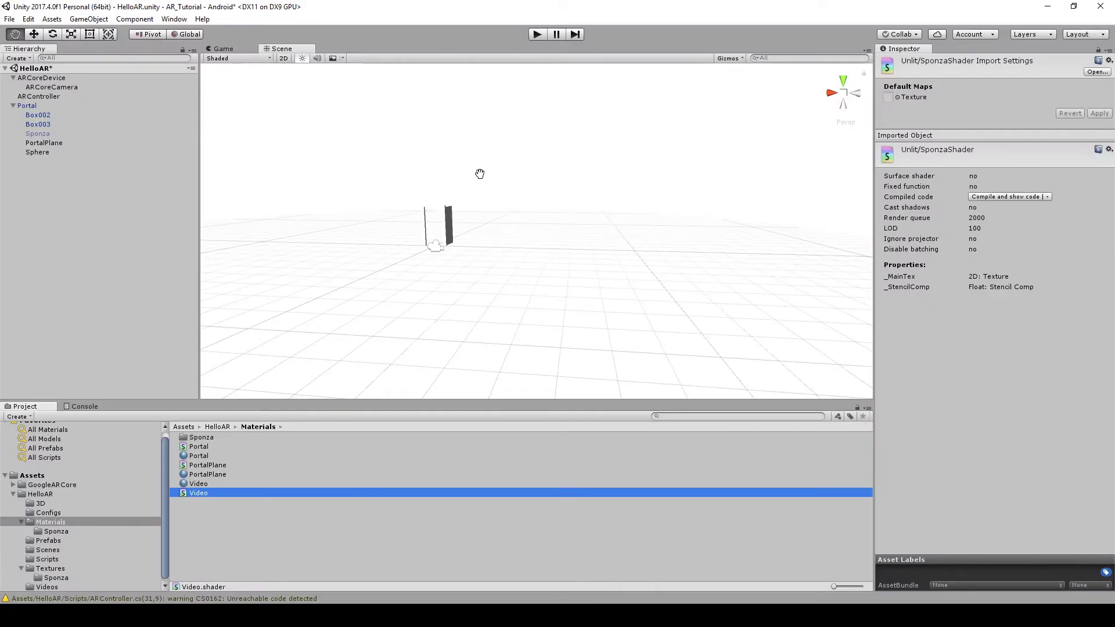
# Step: Run the scene and look up at the sky, then centre the door to see the video around the portal
pyautogui.click(538, 34)
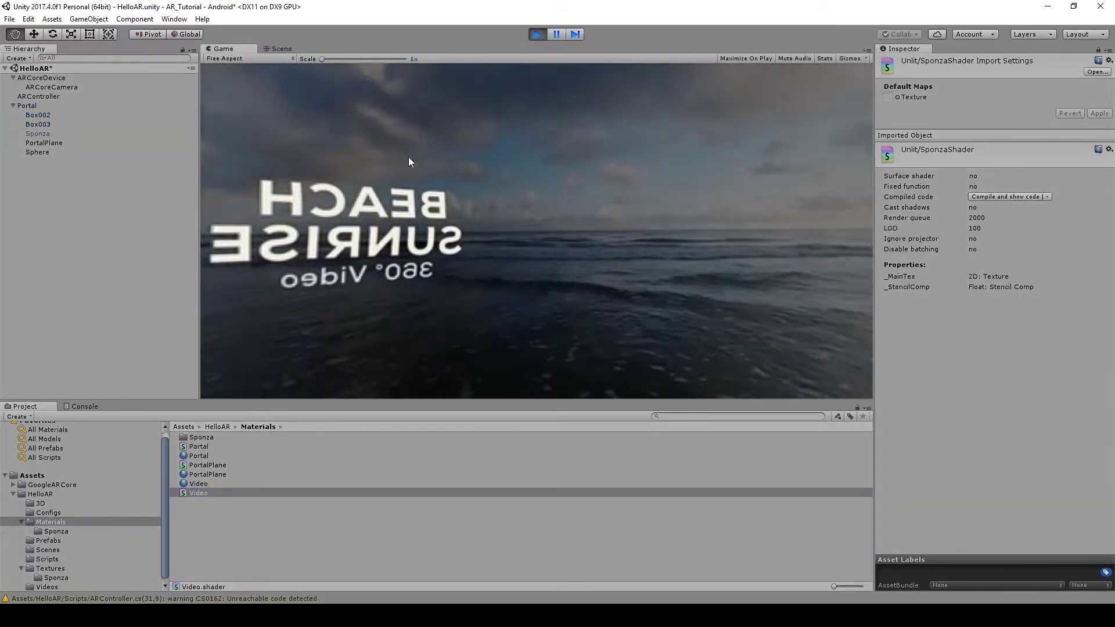
pyautogui.click(284, 49)
pyautogui.moveTo(444, 199); pyautogui.dragTo(430, 250, button='right')
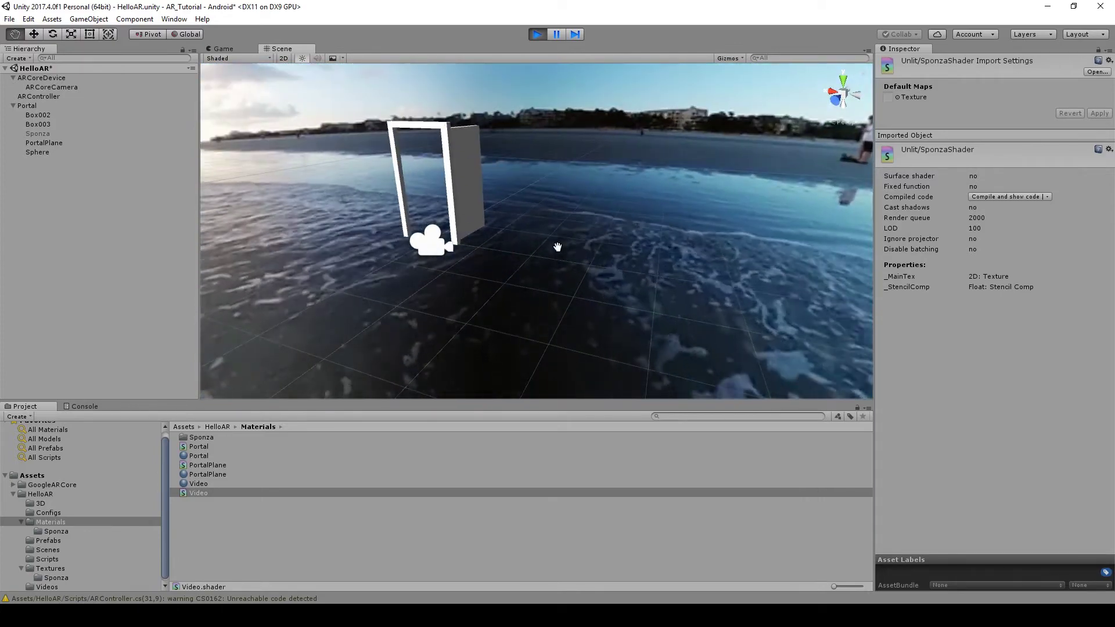
pyautogui.moveTo(557, 247); pyautogui.dragTo(747, 268, button='right')
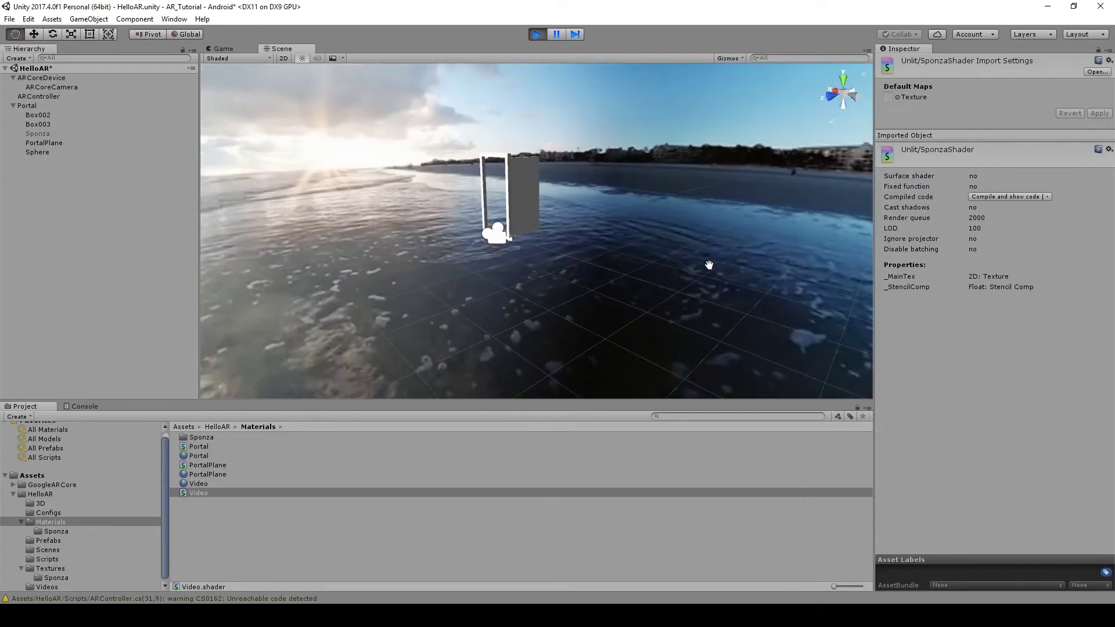
pyautogui.click(537, 34)
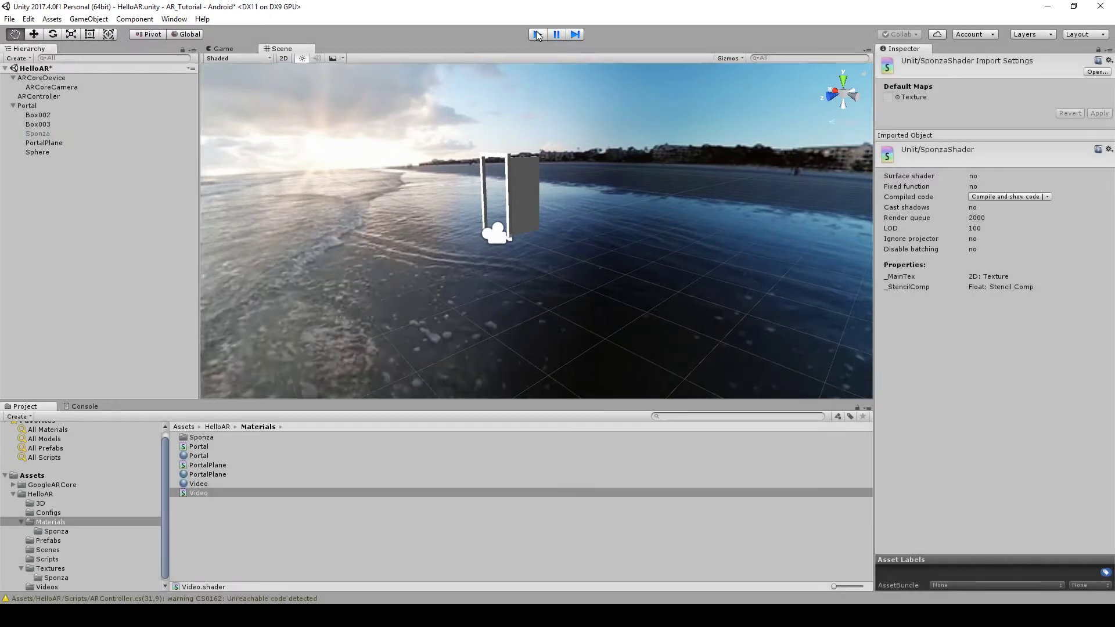
# Step: Rename Sphere to Skydome and drag it into PortalPlane's Portal Manager Sponza field
pyautogui.click(40, 153)
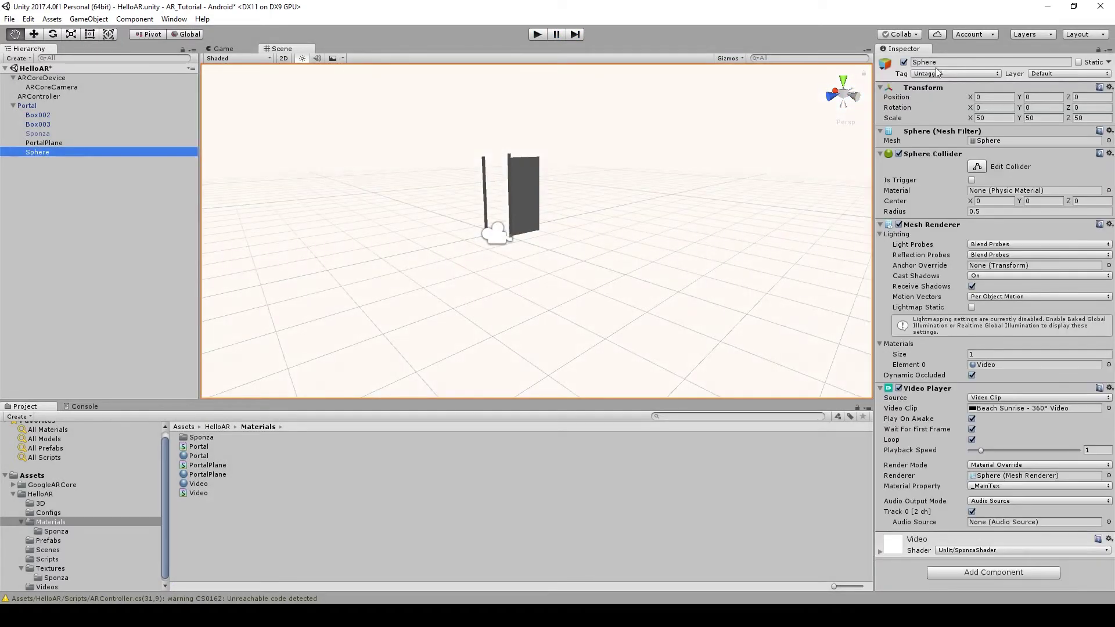
pyautogui.click(938, 63)
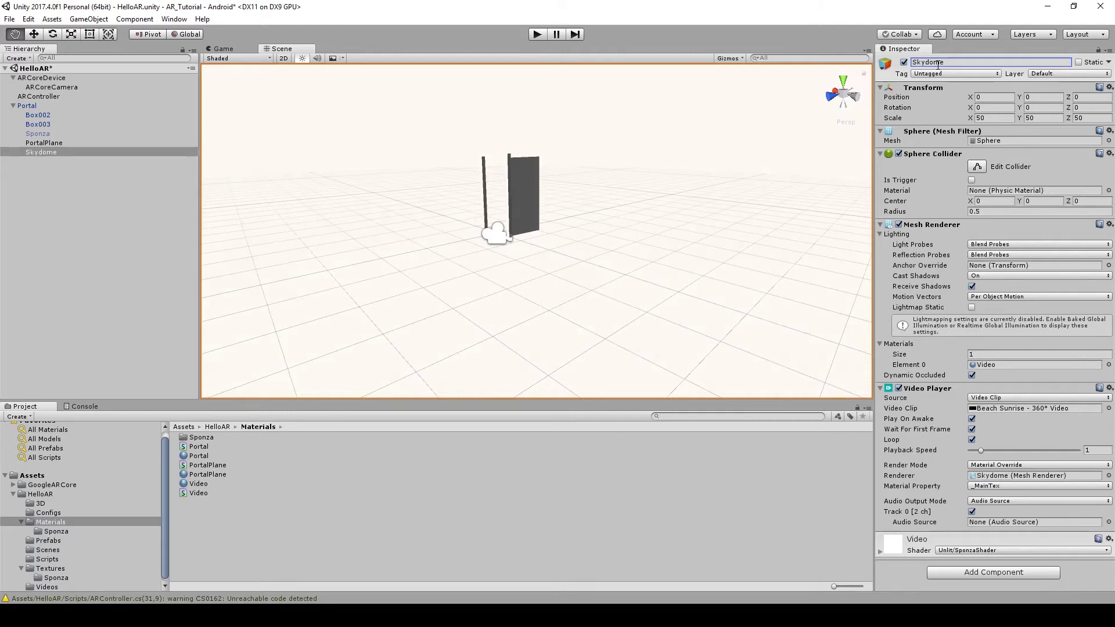
pyautogui.click(44, 144)
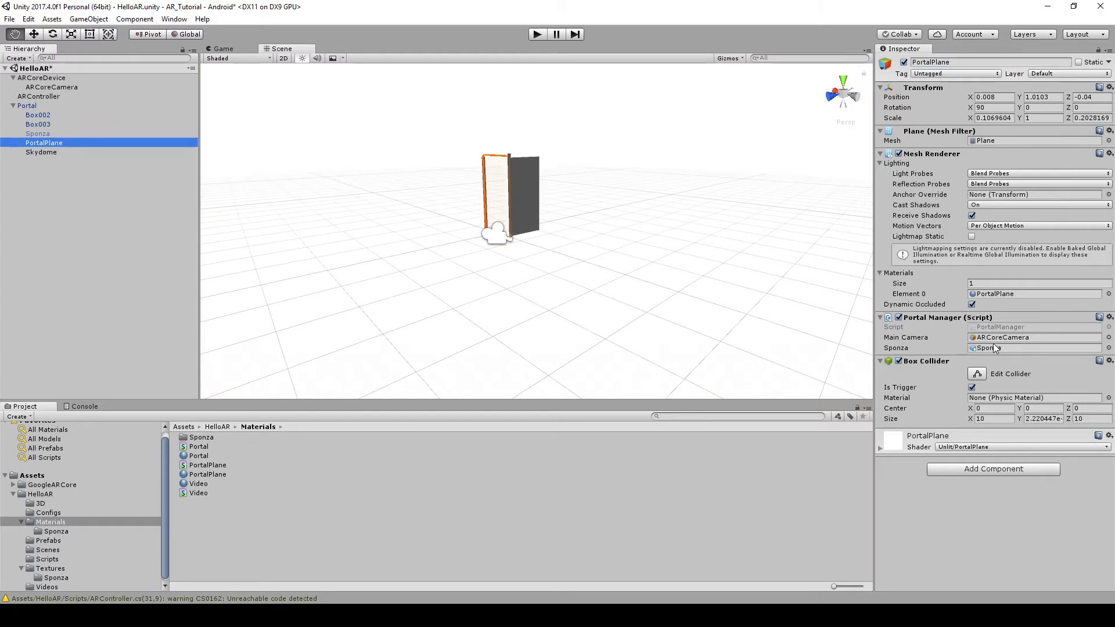
pyautogui.moveTo(35, 144); pyautogui.dragTo(417, 169)
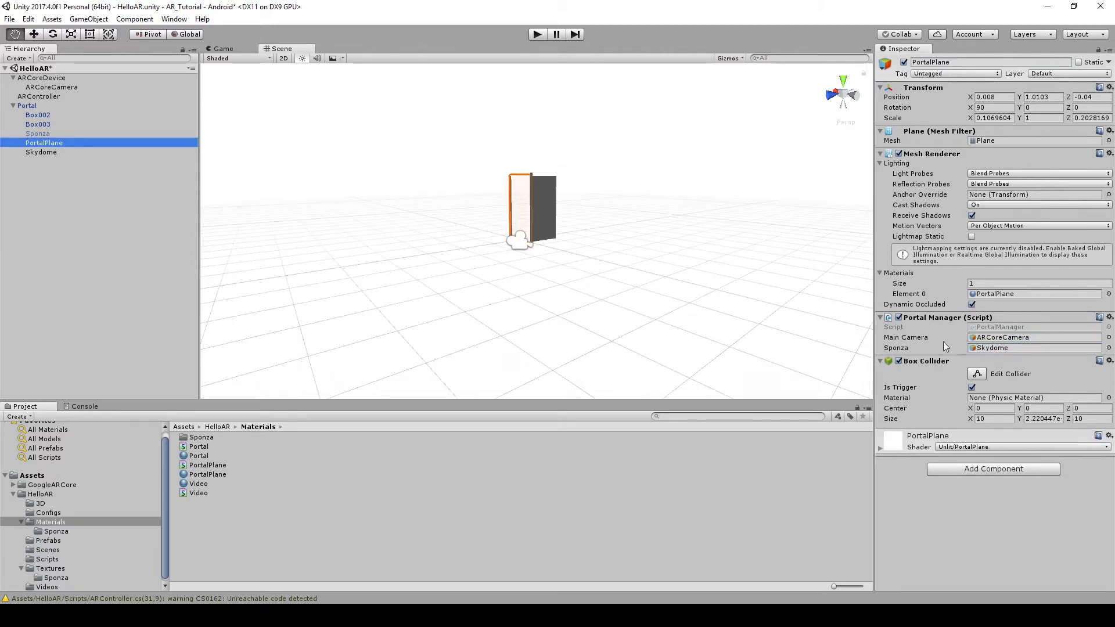
# Step: Set the Video material's Stencil Comp to Equal, choose the Move tool and start the test run
pyautogui.click(196, 493)
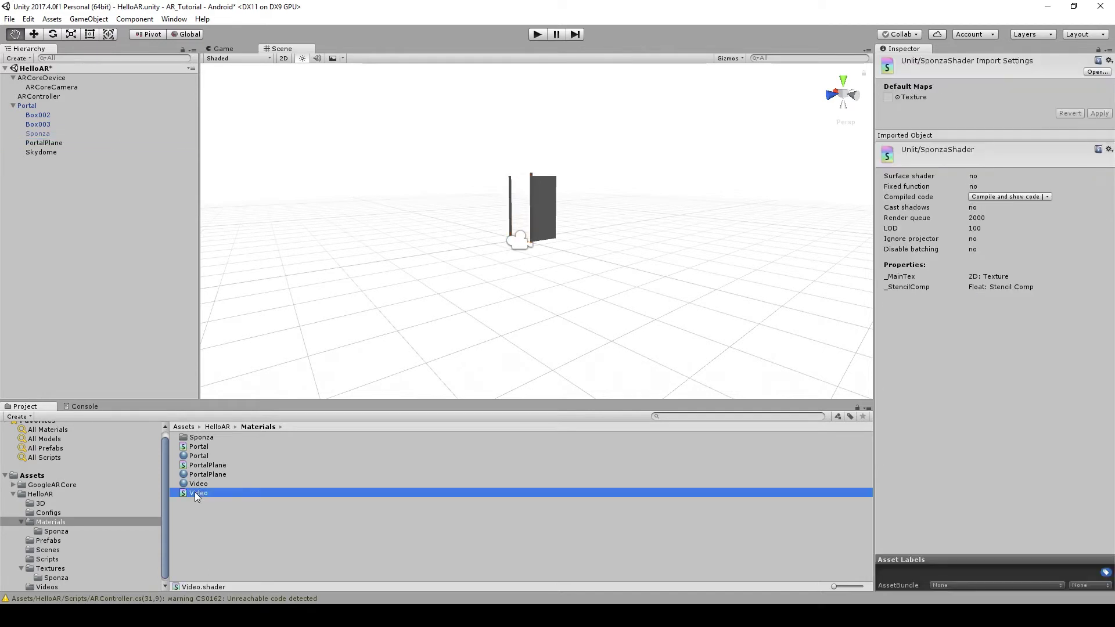
pyautogui.click(189, 485)
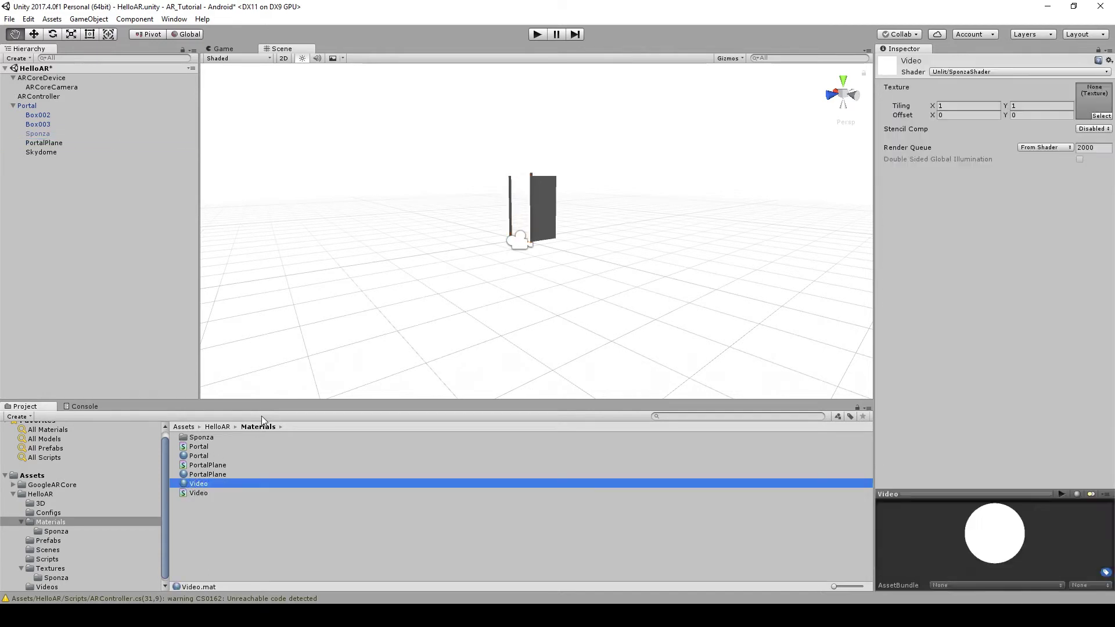
pyautogui.click(1094, 129)
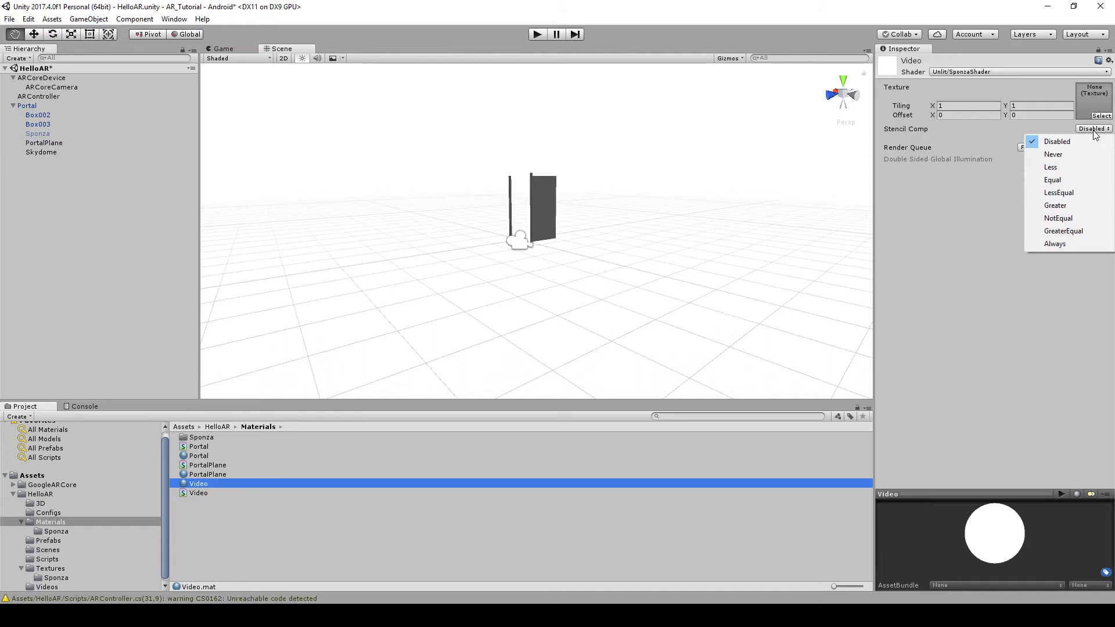
pyautogui.click(1067, 182)
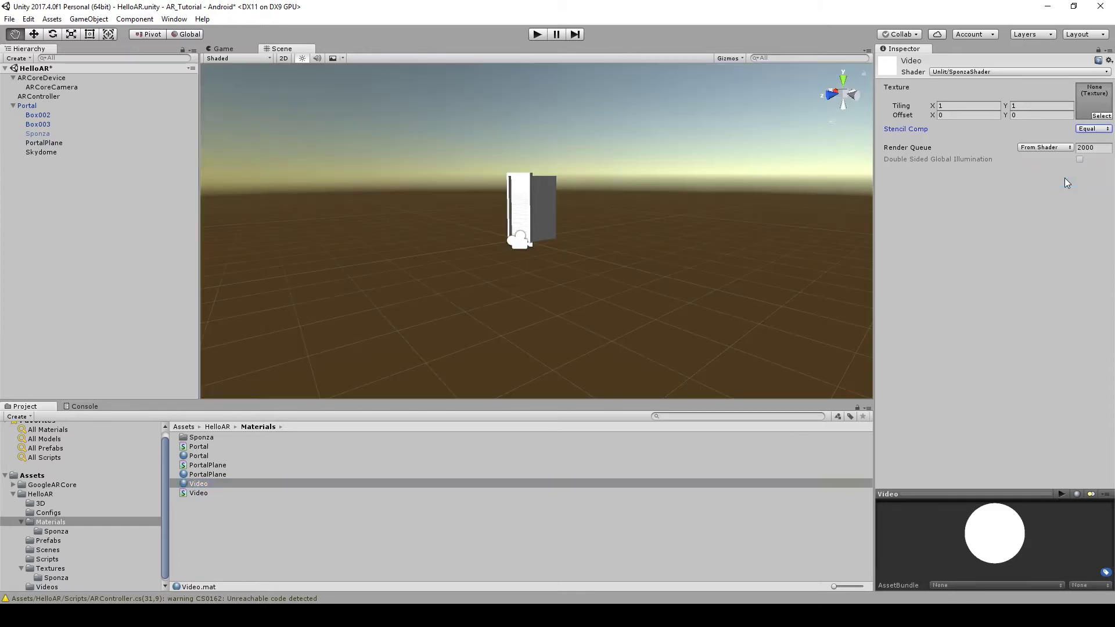
pyautogui.click(1064, 194)
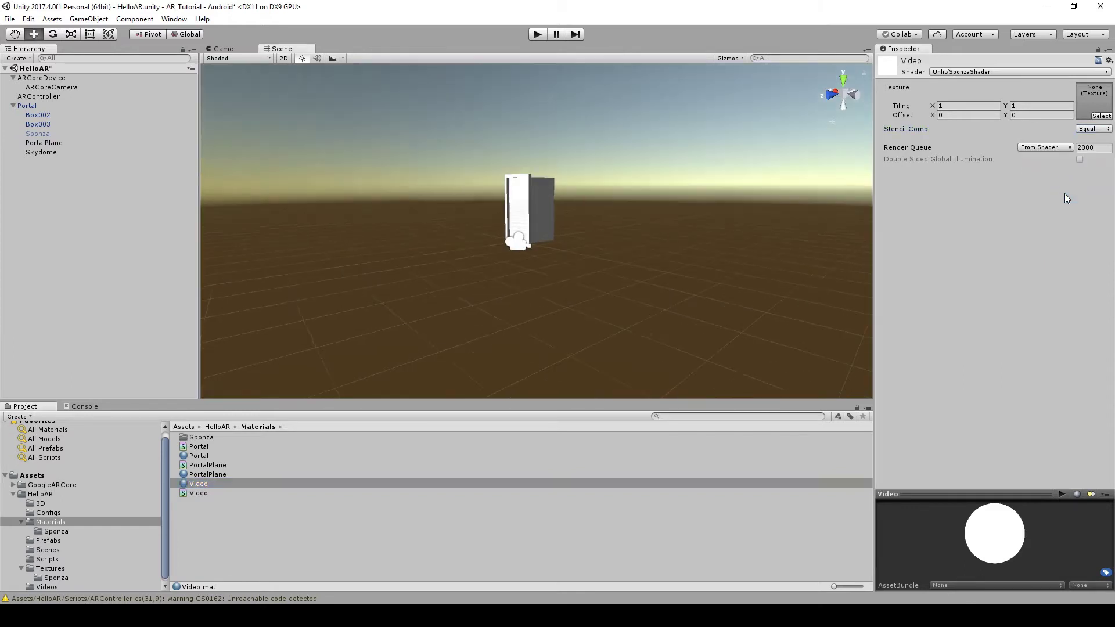
pyautogui.click(537, 33)
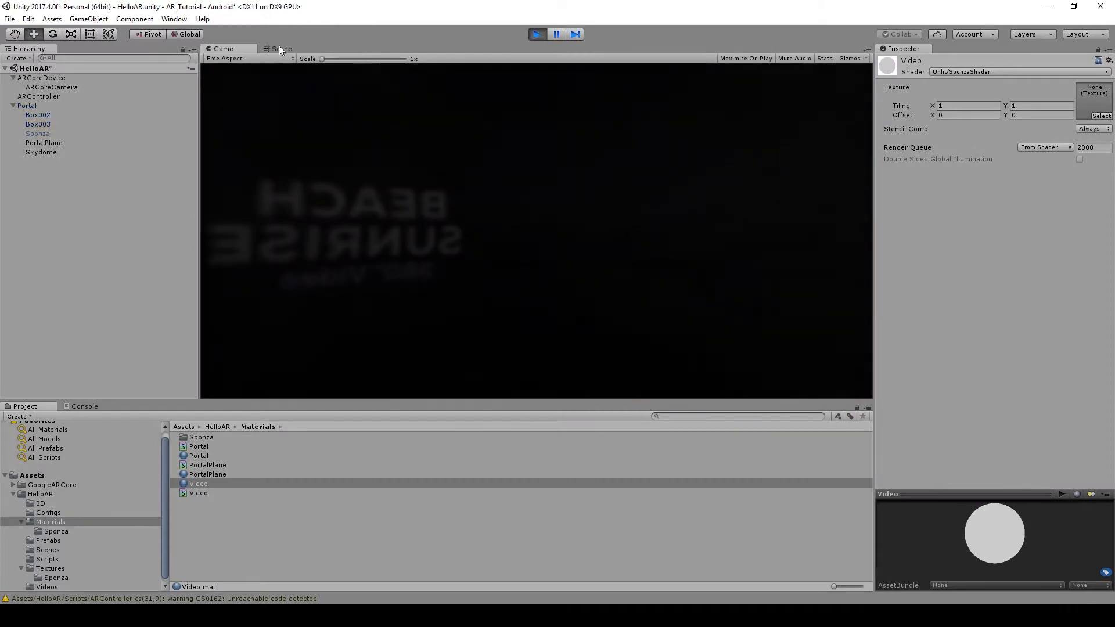
# Step: During the run, move the AR camera out of the skydome, rotate it to Y 180 and pass it through the portal
pyautogui.click(278, 49)
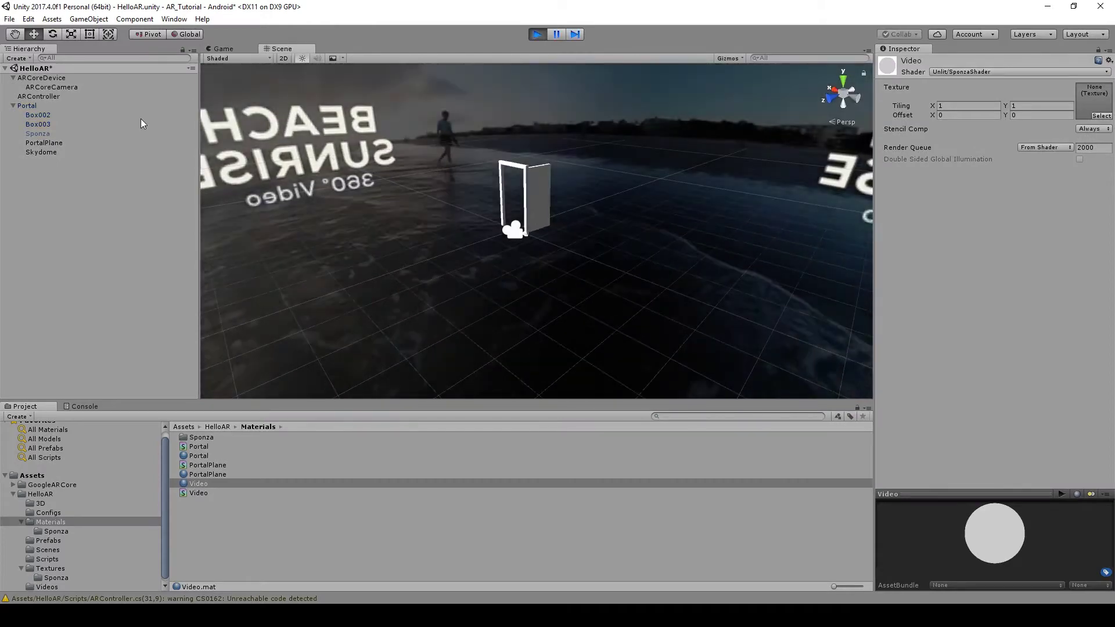
pyautogui.click(513, 229)
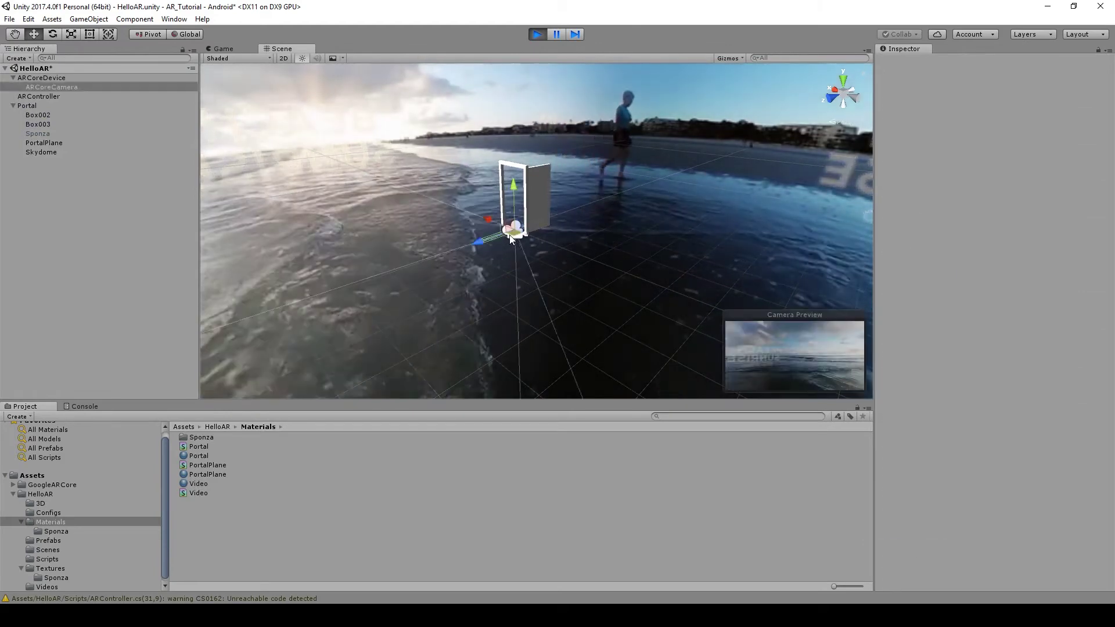
pyautogui.moveTo(473, 245); pyautogui.dragTo(484, 186)
pyautogui.click(53, 36)
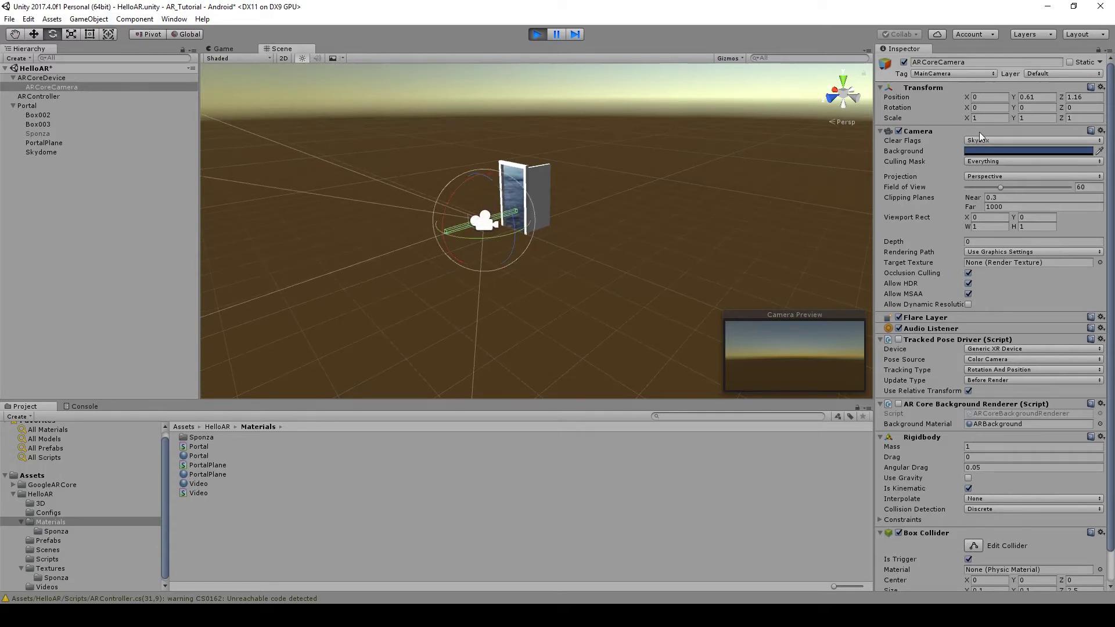
pyautogui.click(1028, 107)
pyautogui.write('180')
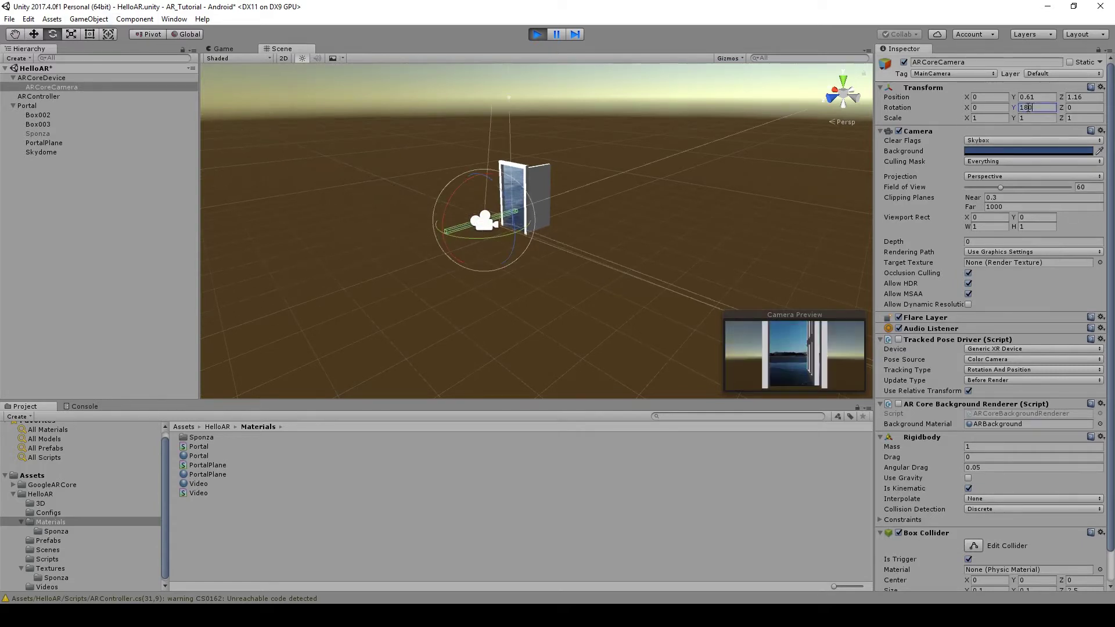
pyautogui.click(34, 34)
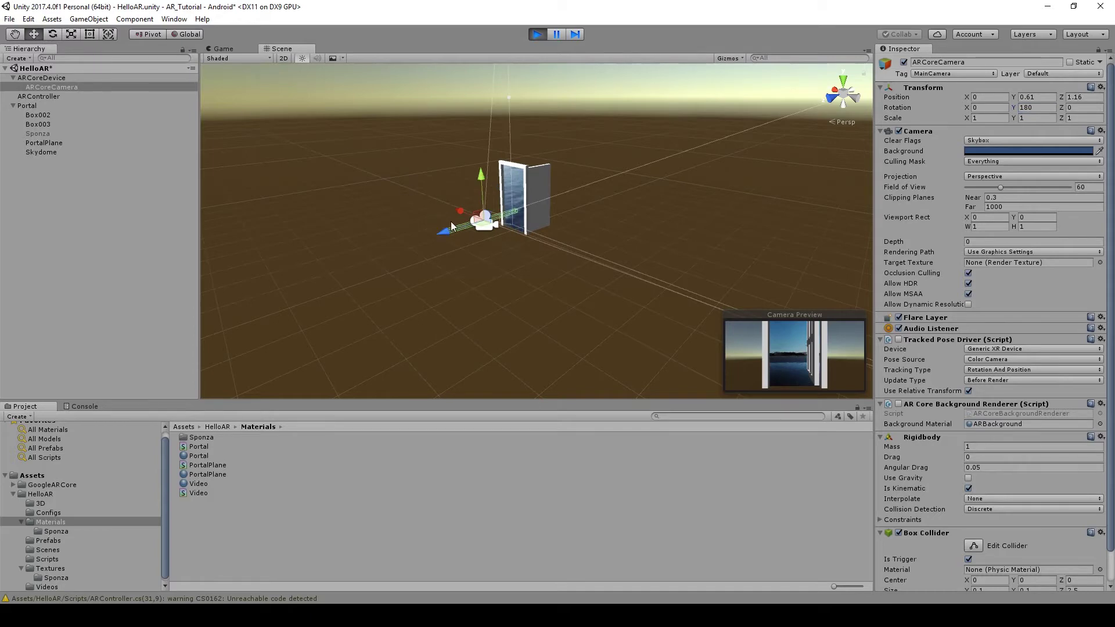
pyautogui.moveTo(451, 226); pyautogui.dragTo(853, 203)
# Step: Move the AR camera toward the portal and back through it to view both sides against the sky
pyautogui.press('e')
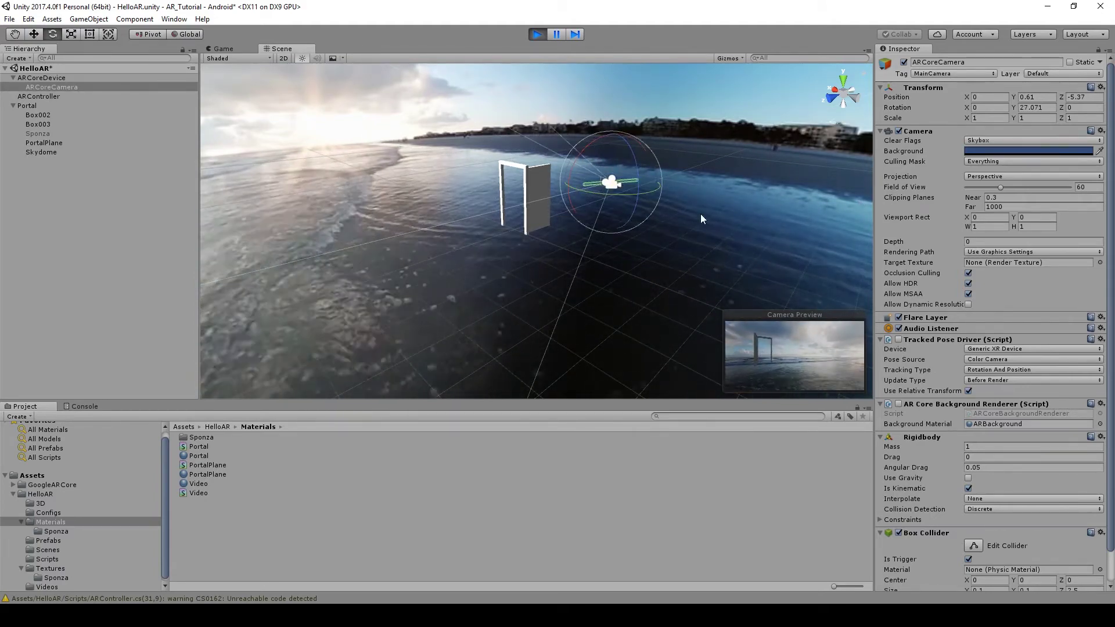
pyautogui.keyDown('alt'); pyautogui.moveTo(701, 216); pyautogui.dragTo(552, 233); pyautogui.keyUp('alt')
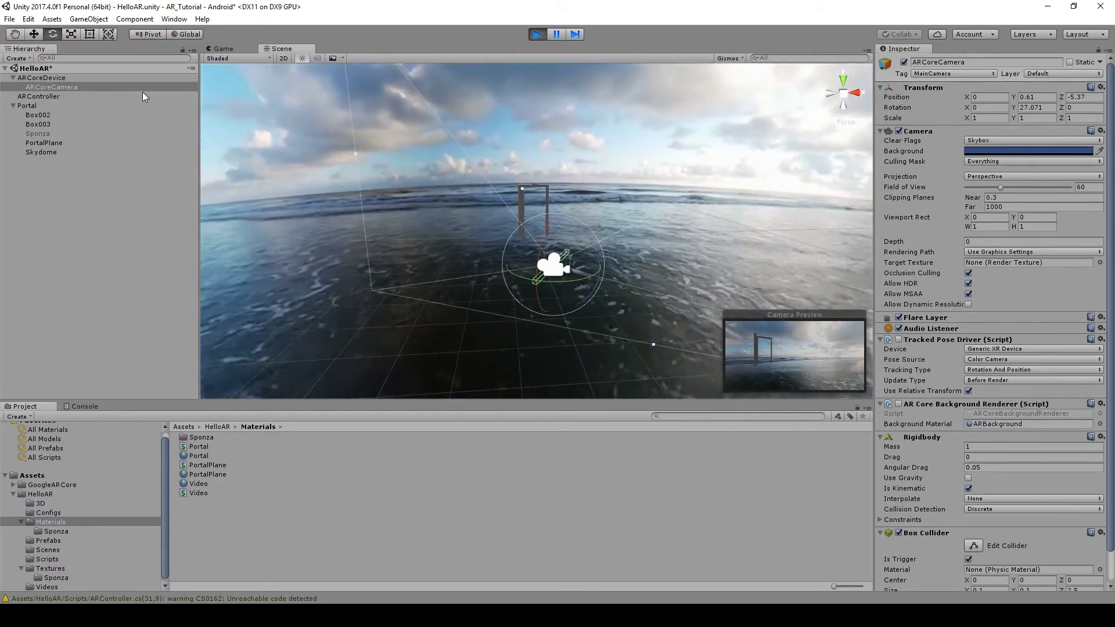
pyautogui.press('w')
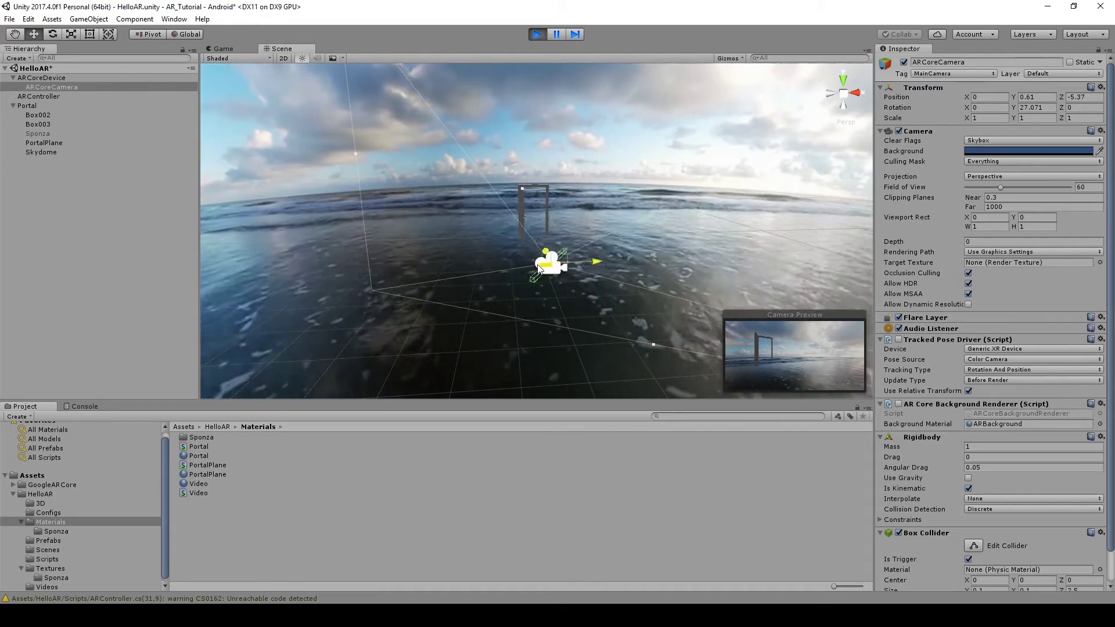
pyautogui.moveTo(539, 269); pyautogui.dragTo(479, 218)
pyautogui.press('e')
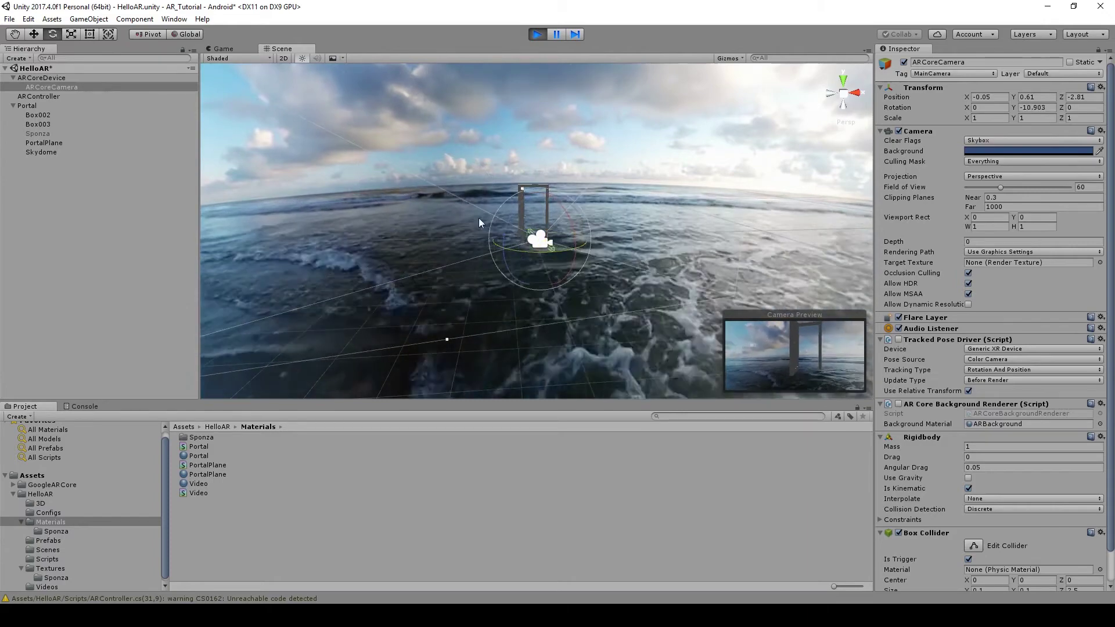
pyautogui.press('w')
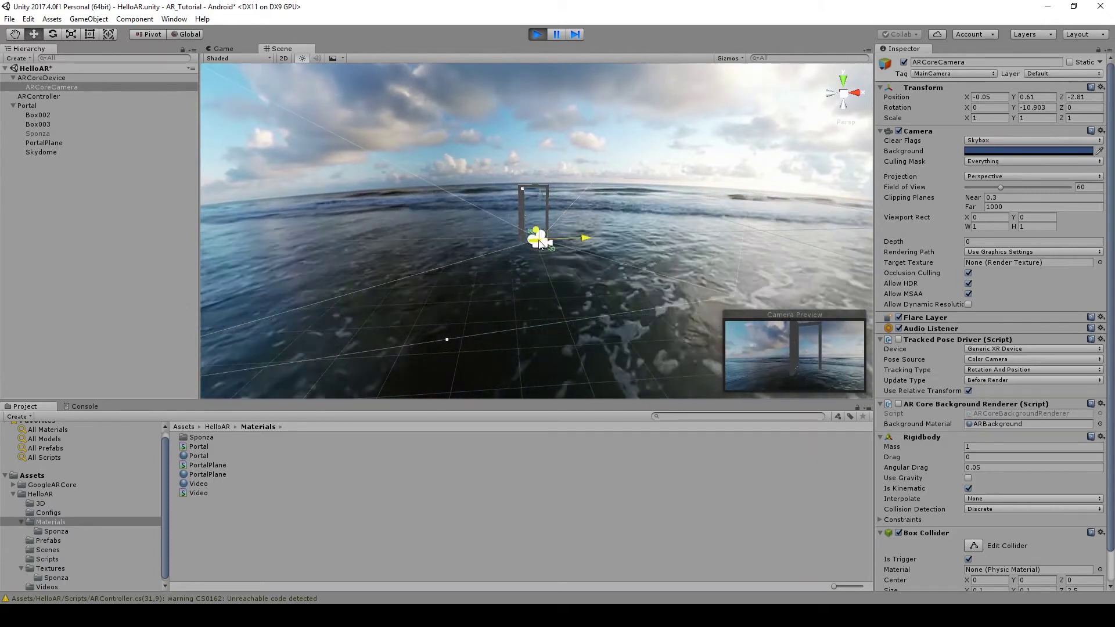
pyautogui.moveTo(539, 243); pyautogui.dragTo(744, 220)
# Step: Look down on the portal, slide the camera beside it, then open the PortalManager script from Scripts
pyautogui.click(52, 35)
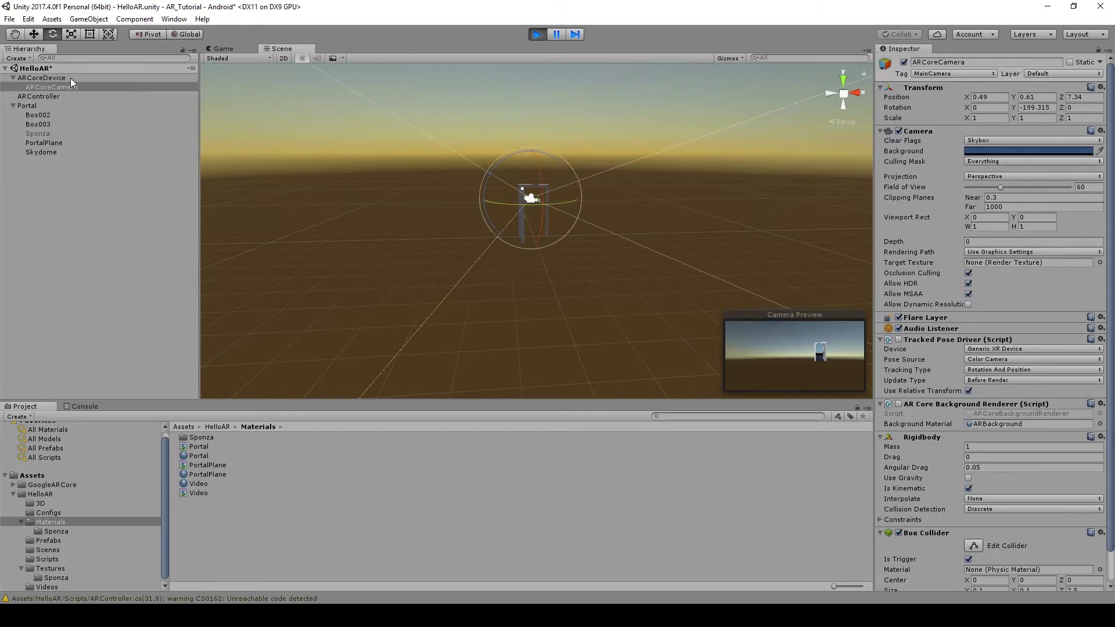
pyautogui.click(35, 32)
pyautogui.keyDown('alt'); pyautogui.moveTo(486, 207); pyautogui.dragTo(649, 295); pyautogui.keyUp('alt')
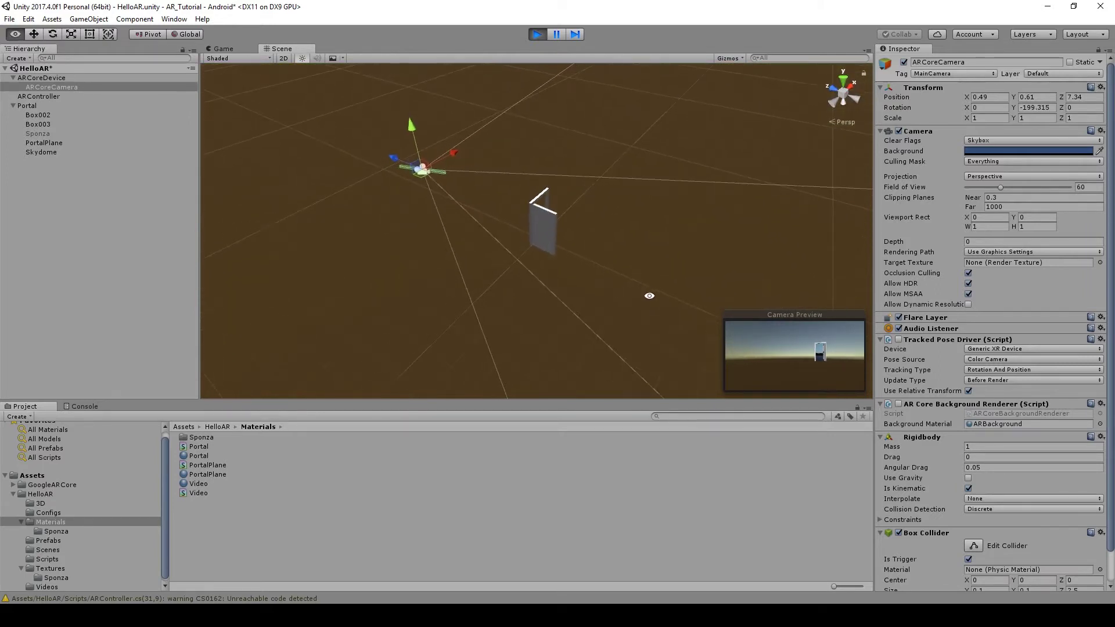
pyautogui.moveTo(419, 176); pyautogui.dragTo(490, 236)
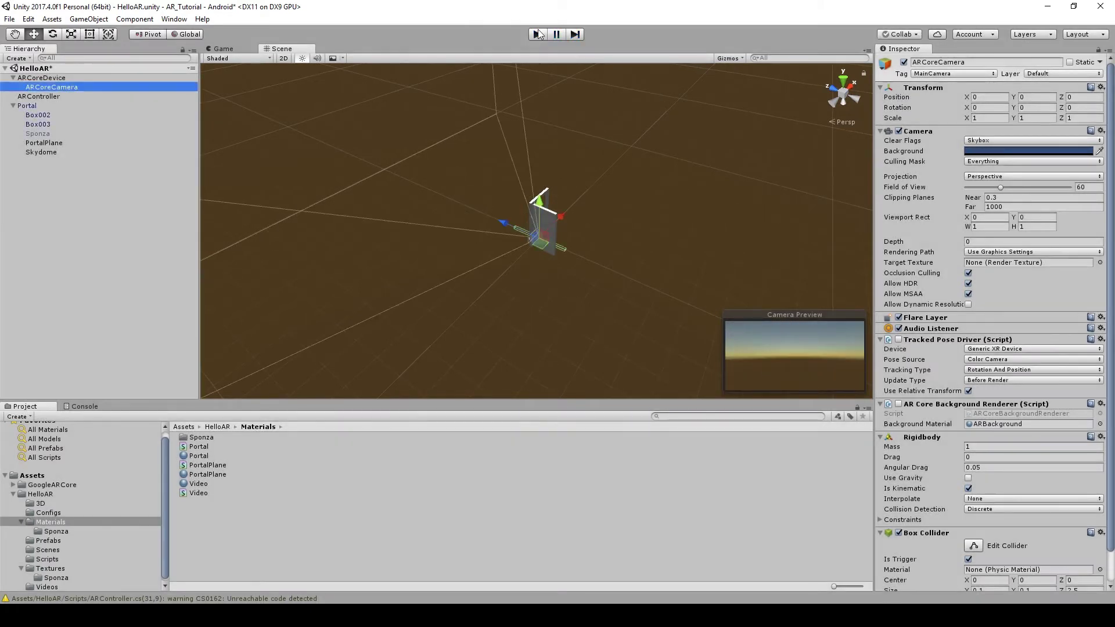
pyautogui.click(47, 558)
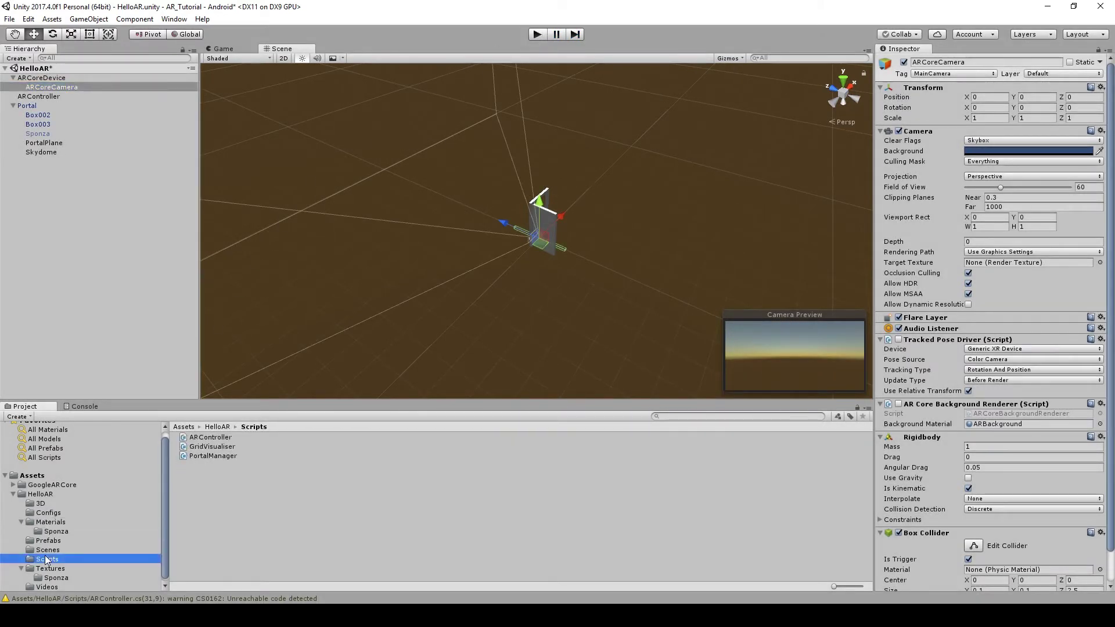
pyautogui.doubleClick(208, 455)
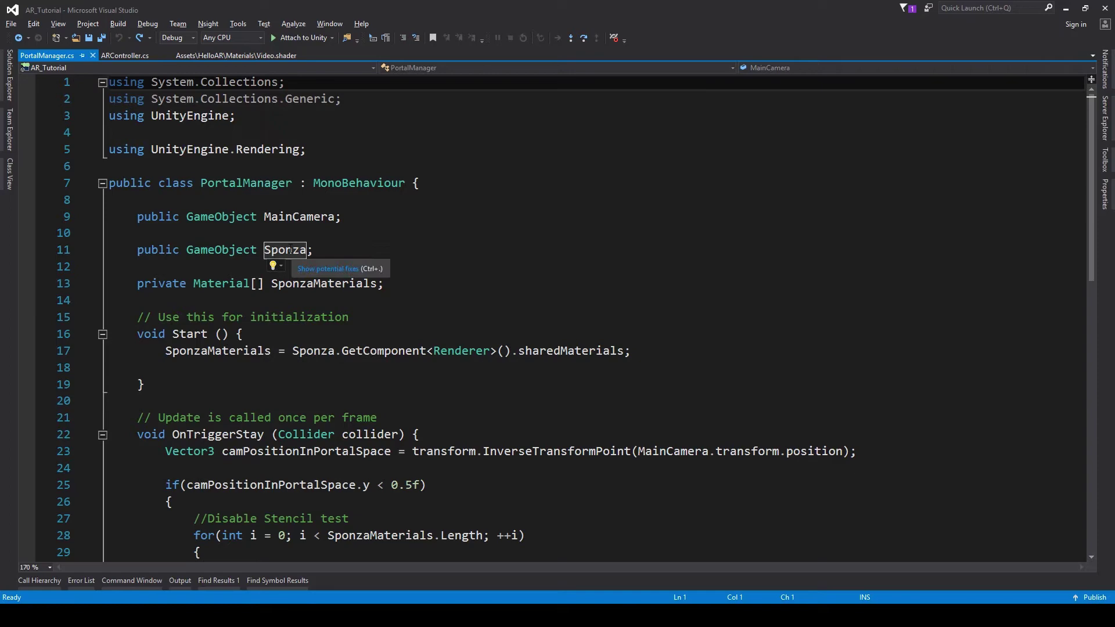
# Step: Insert a new empty if() block above the old condition and turn the old if into else if
pyautogui.doubleClick(286, 251)
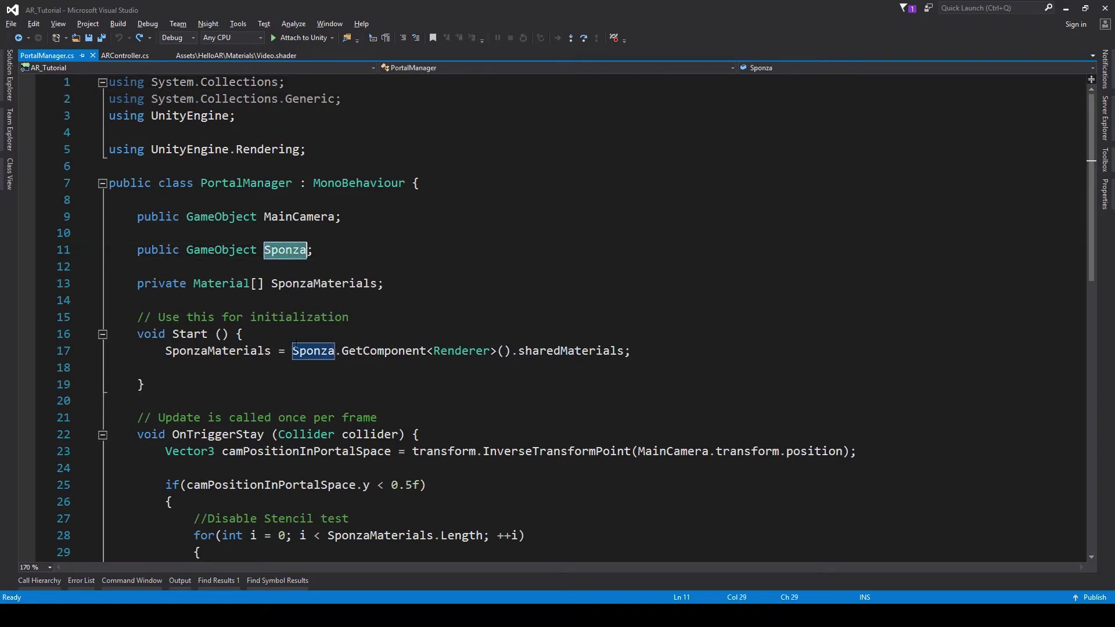
pyautogui.scroll(-2, 363, 259)
pyautogui.scroll(-1, 305, 200)
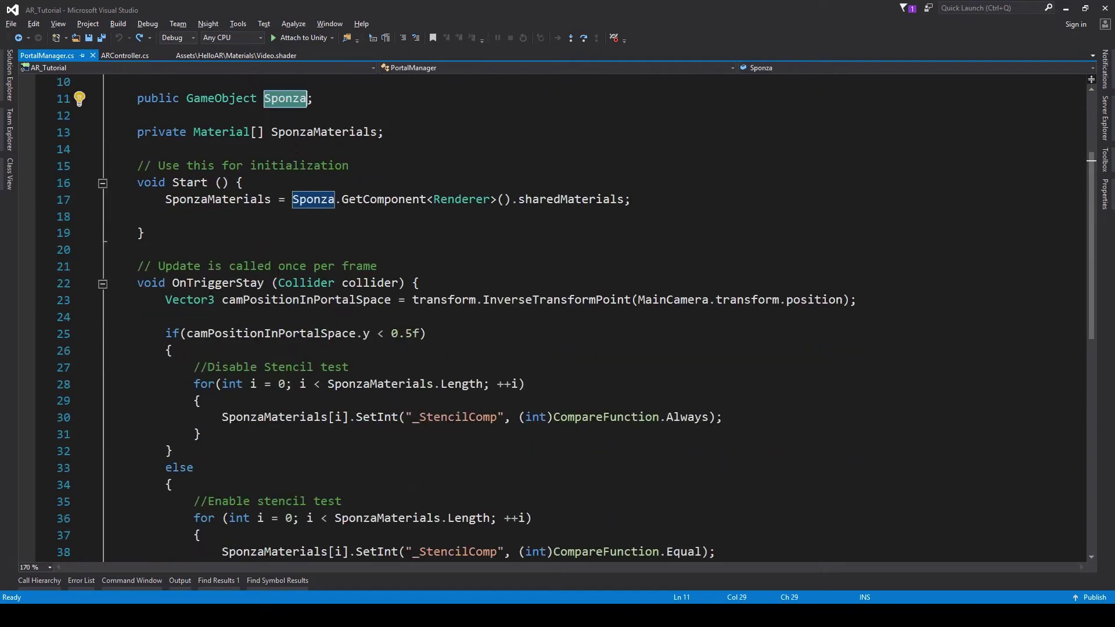
pyautogui.click(214, 322)
pyautogui.press('Return')
pyautogui.write('i')
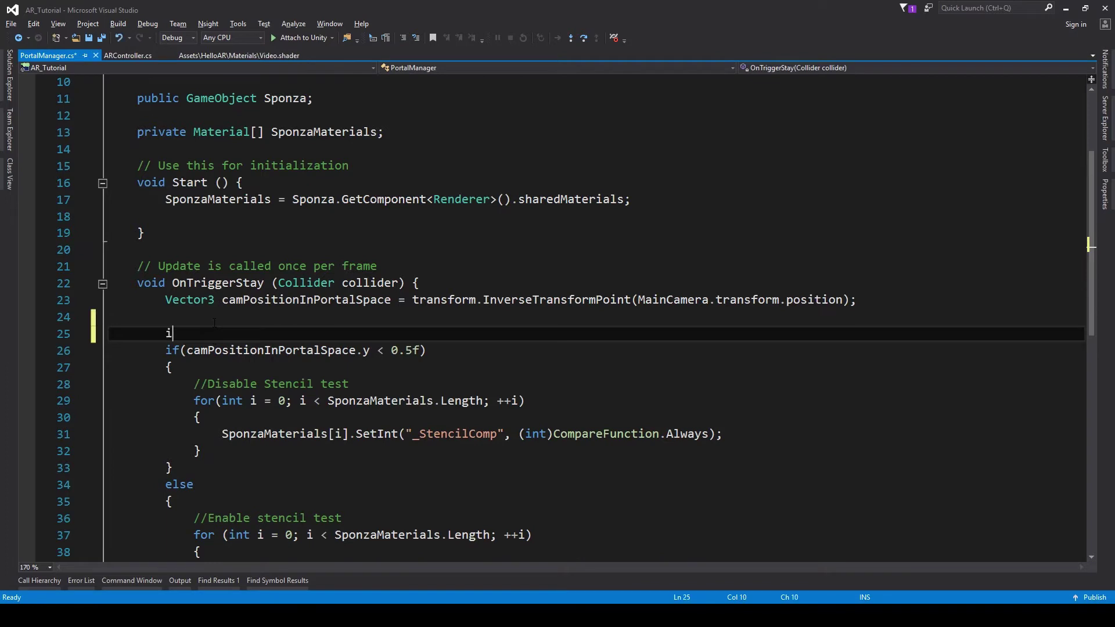
pyautogui.write('f()')
pyautogui.press('Return')
pyautogui.write('{')
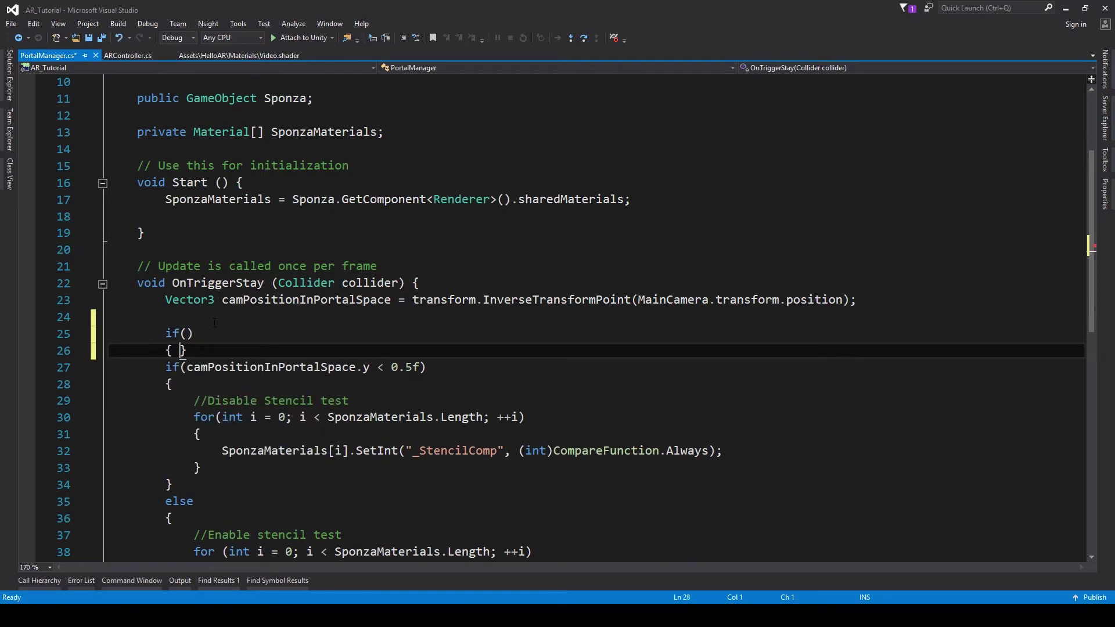
pyautogui.press('Return')
pyautogui.click(166, 401)
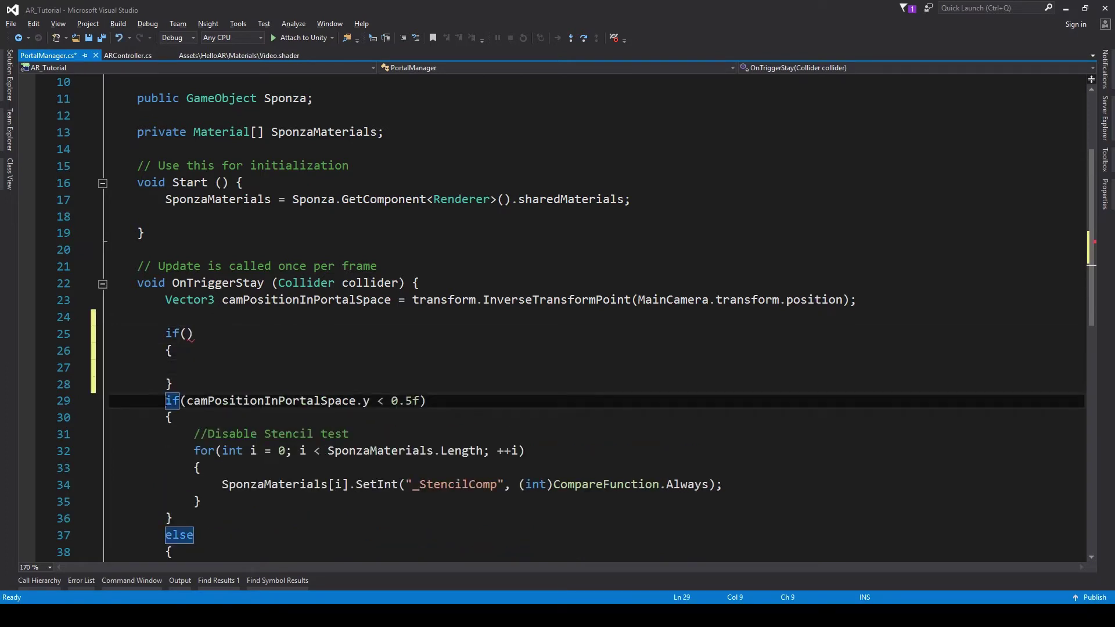
pyautogui.write('else')
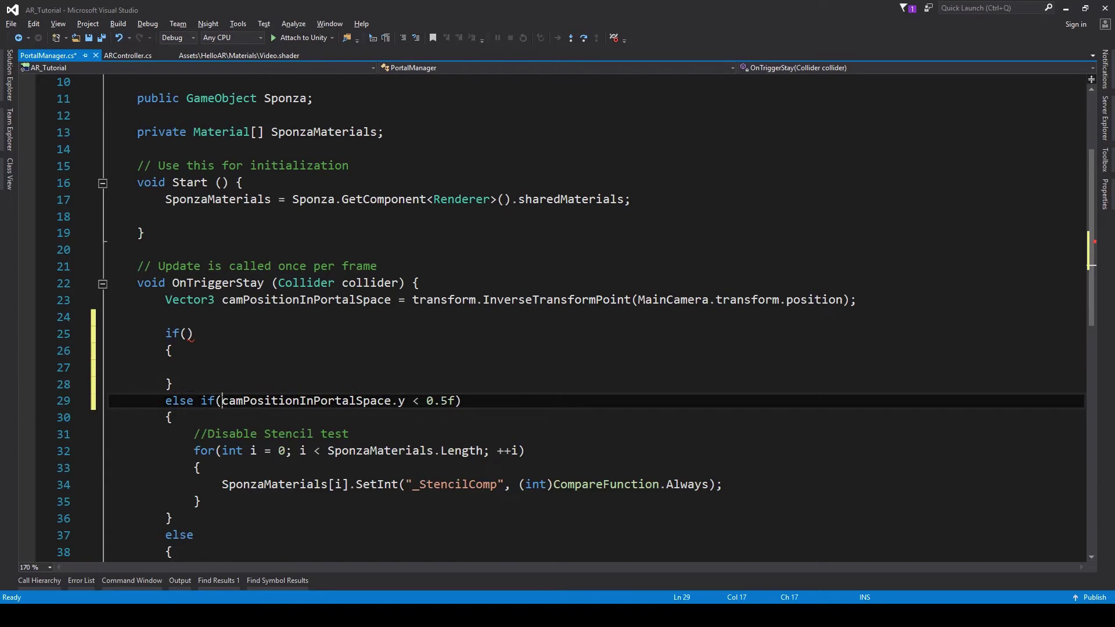
# Step: Give the new if the condition camPositionInPortalSpace.y <= 0.0f and save
pyautogui.hotkey('ctrl', 'shift', 'Right')
pyautogui.hotkey('ctrl', 'shift', 'Right')
pyautogui.hotkey('ctrl', 'shift', 'Right')
pyautogui.hotkey('ctrl', 'c')
pyautogui.click(187, 333)
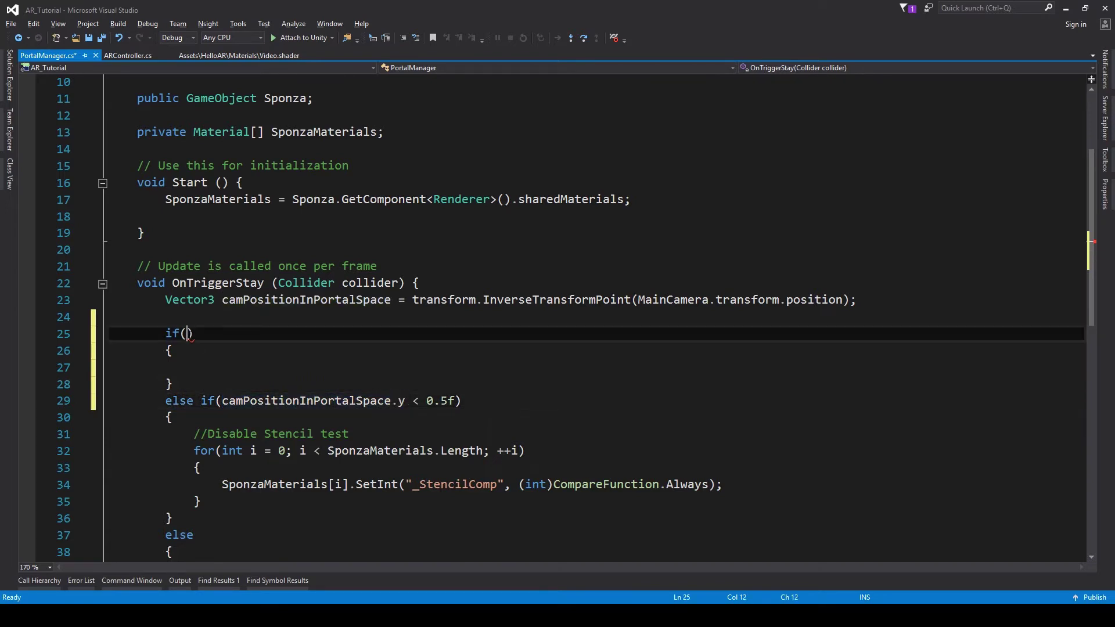
pyautogui.hotkey('ctrl', 'v')
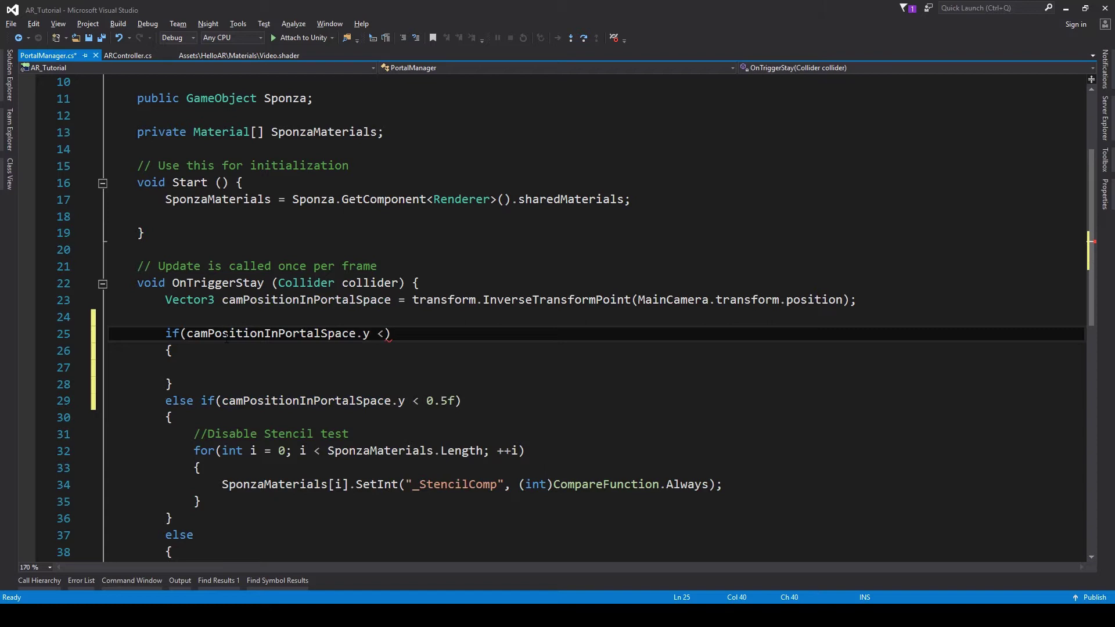
pyautogui.write('0.0f')
pyautogui.hotkey('ctrl', 's')
pyautogui.click(216, 335)
# Step: Copy the stencil for-loop into the new block with CompareFunction.NotEqual instead of Always, save, and return to Unity
pyautogui.moveTo(194, 451); pyautogui.dragTo(211, 501)
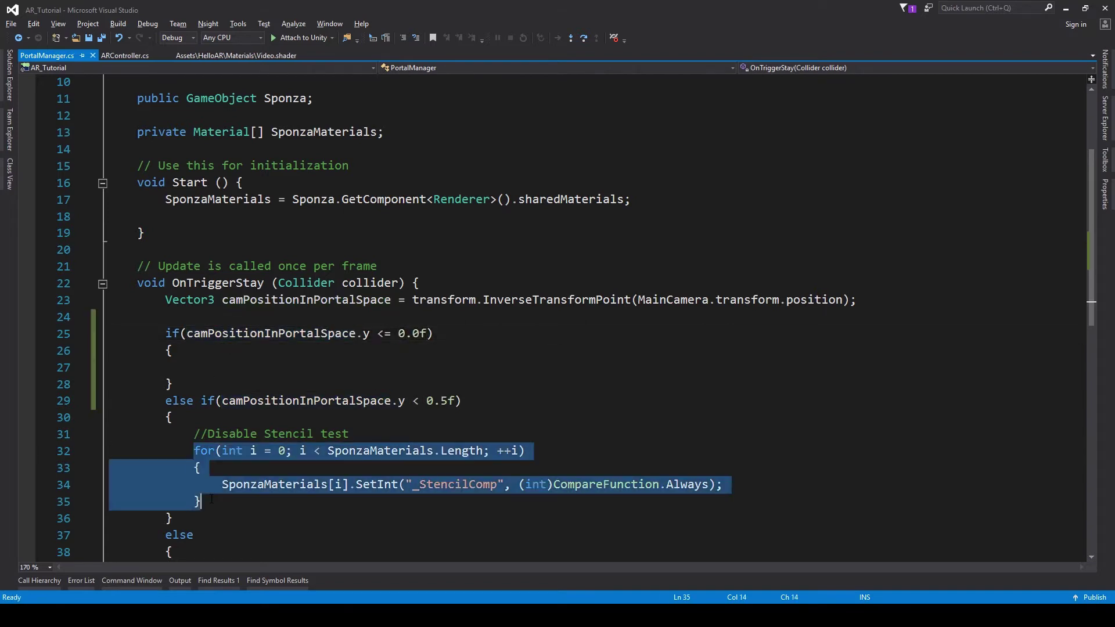
pyautogui.hotkey('ctrl', 'c')
pyautogui.click(203, 367)
pyautogui.hotkey('ctrl', 'v')
pyautogui.hotkey('ctrl', 's')
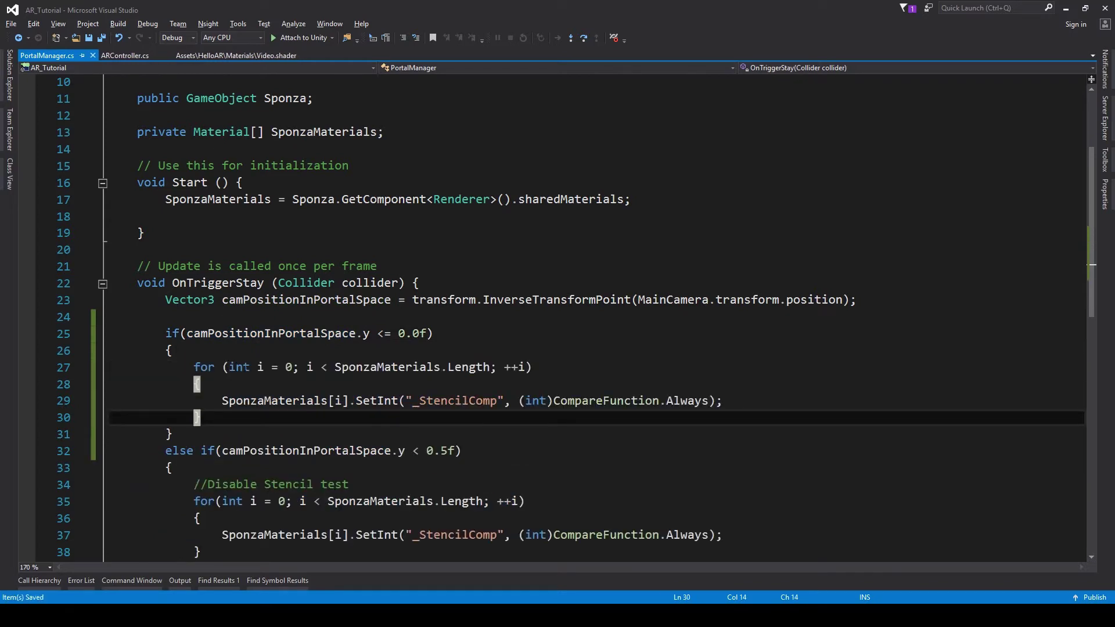
pyautogui.doubleClick(677, 399)
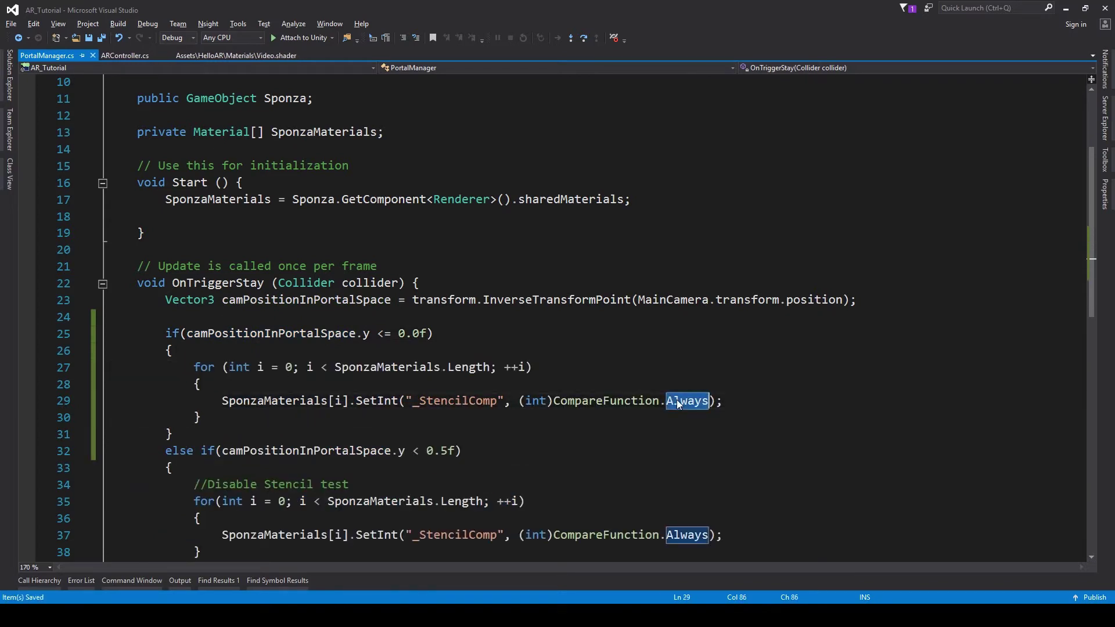
pyautogui.press('BackSpace')
pyautogui.write('.not')
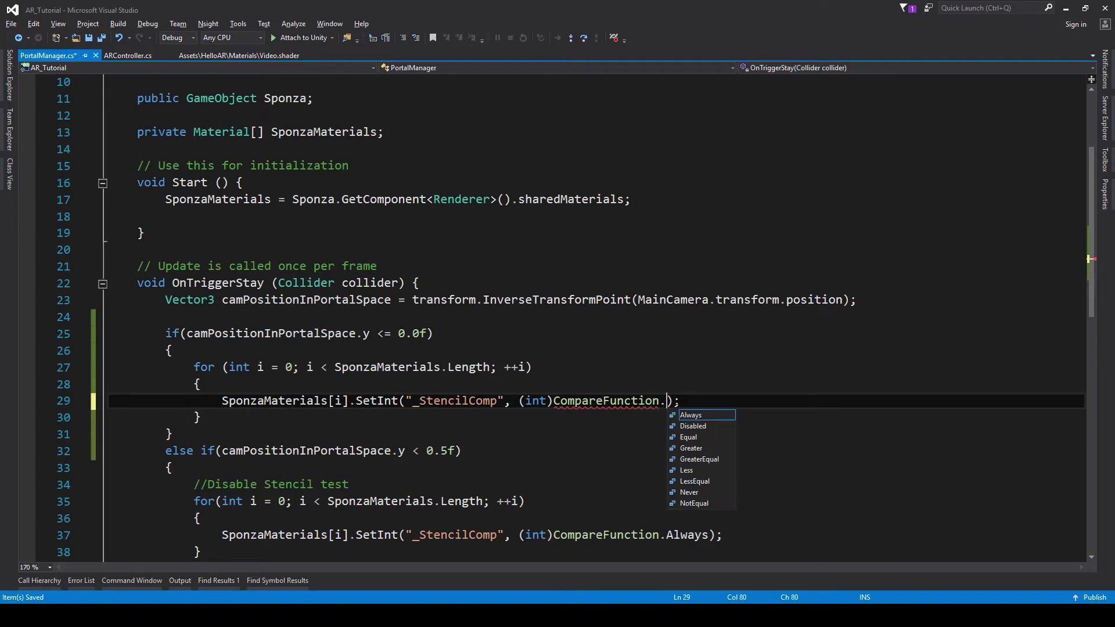
pyautogui.press('Tab')
pyautogui.hotkey('ctrl', 's')
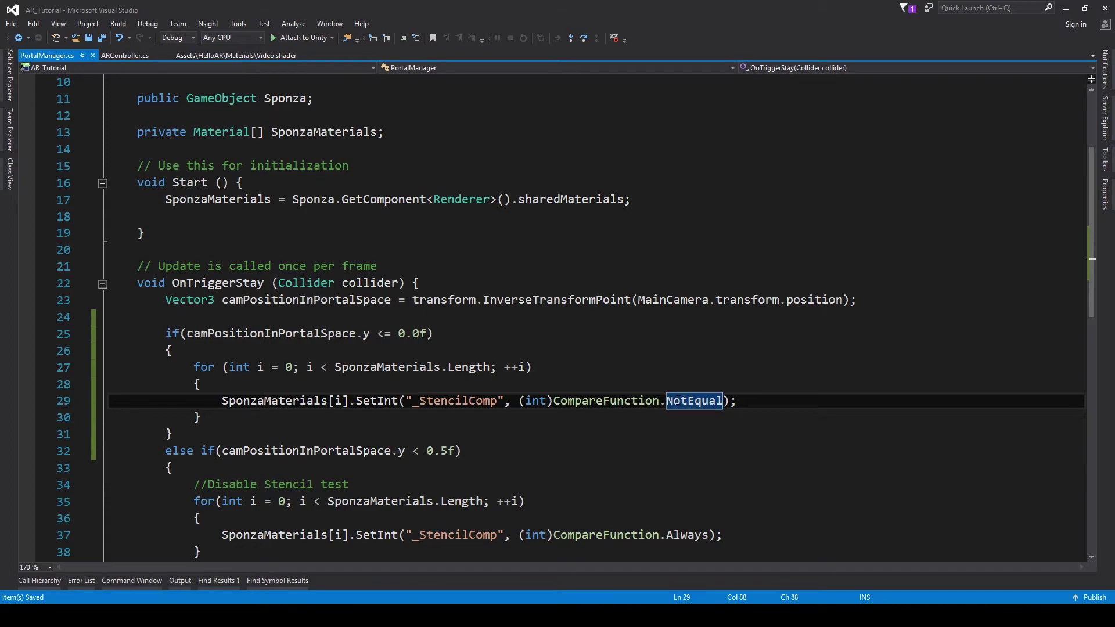
pyautogui.hotkey('alt', 'Tab')
pyautogui.click(536, 35)
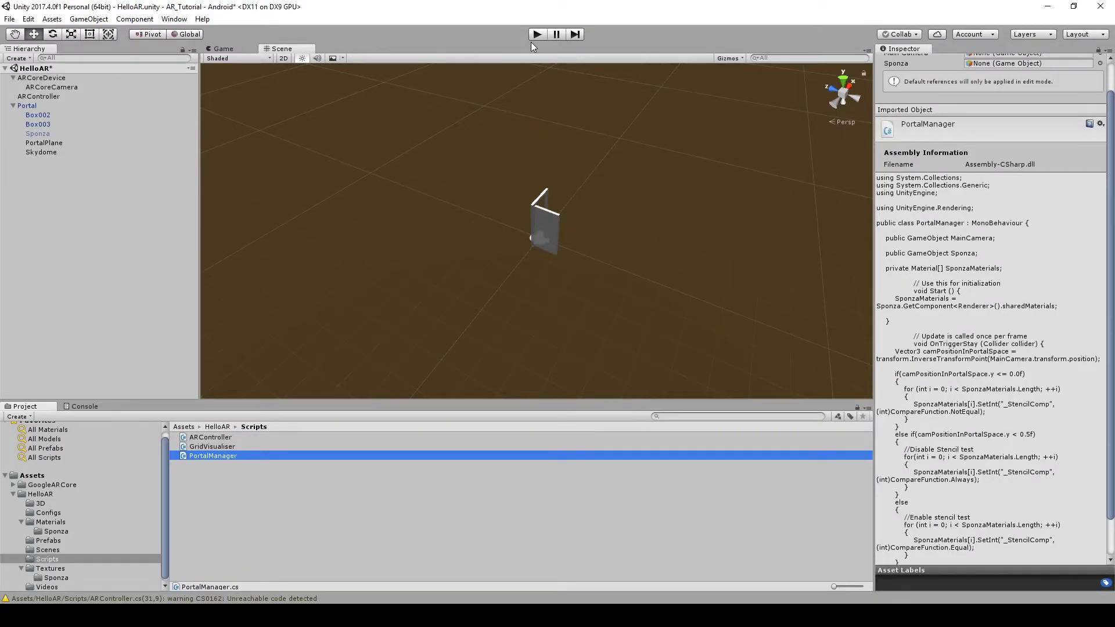
pyautogui.click(280, 51)
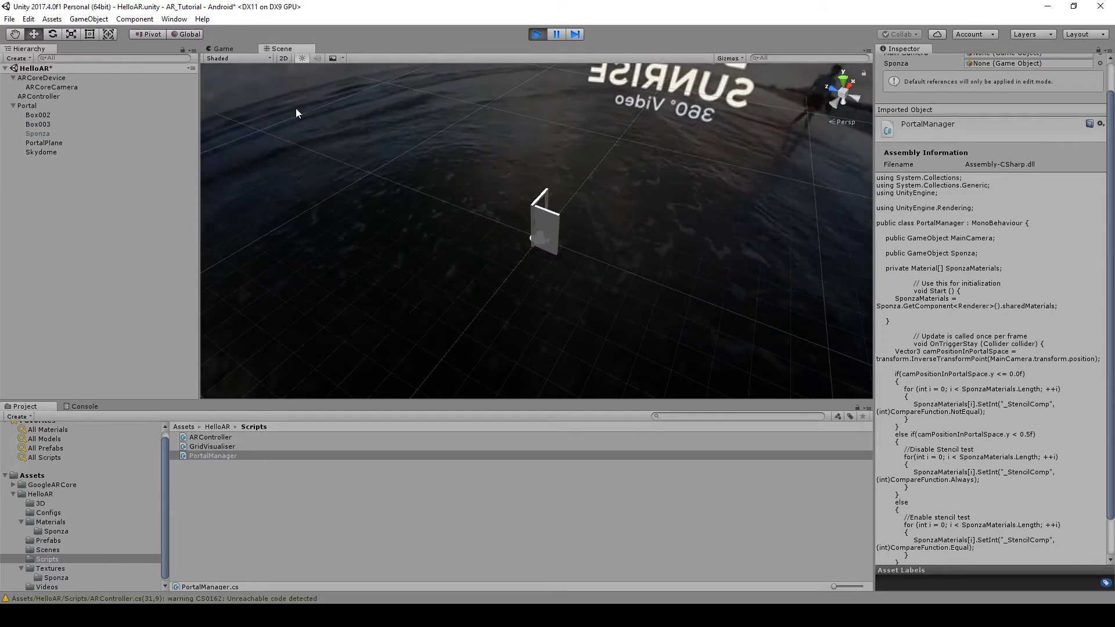
pyautogui.keyDown('alt'); pyautogui.moveTo(438, 172); pyautogui.dragTo(622, 171); pyautogui.keyUp('alt')
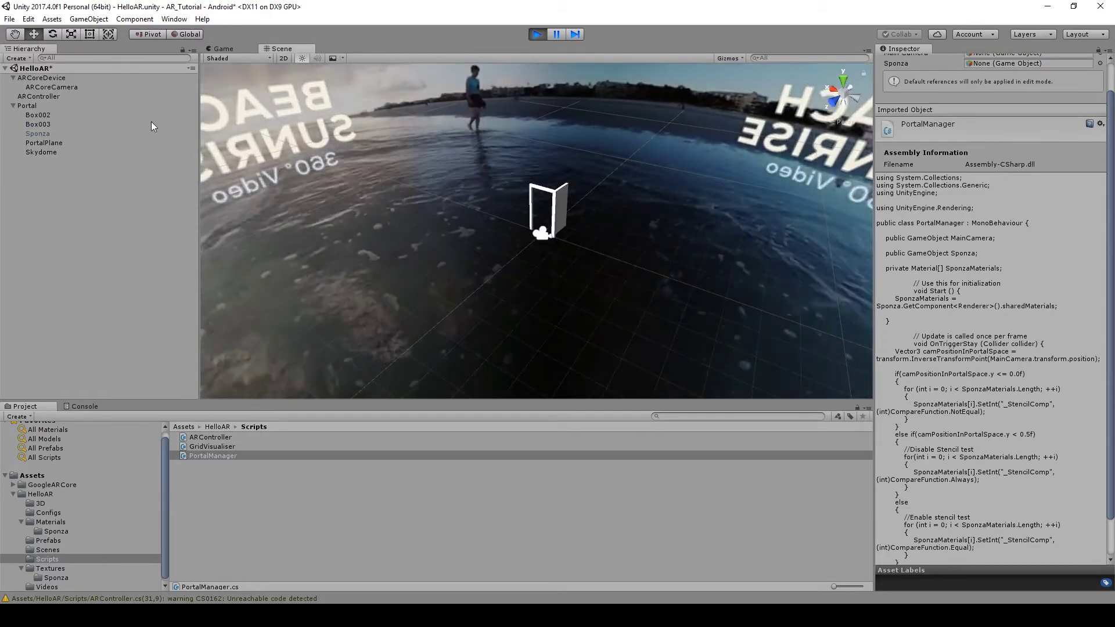
pyautogui.click(53, 87)
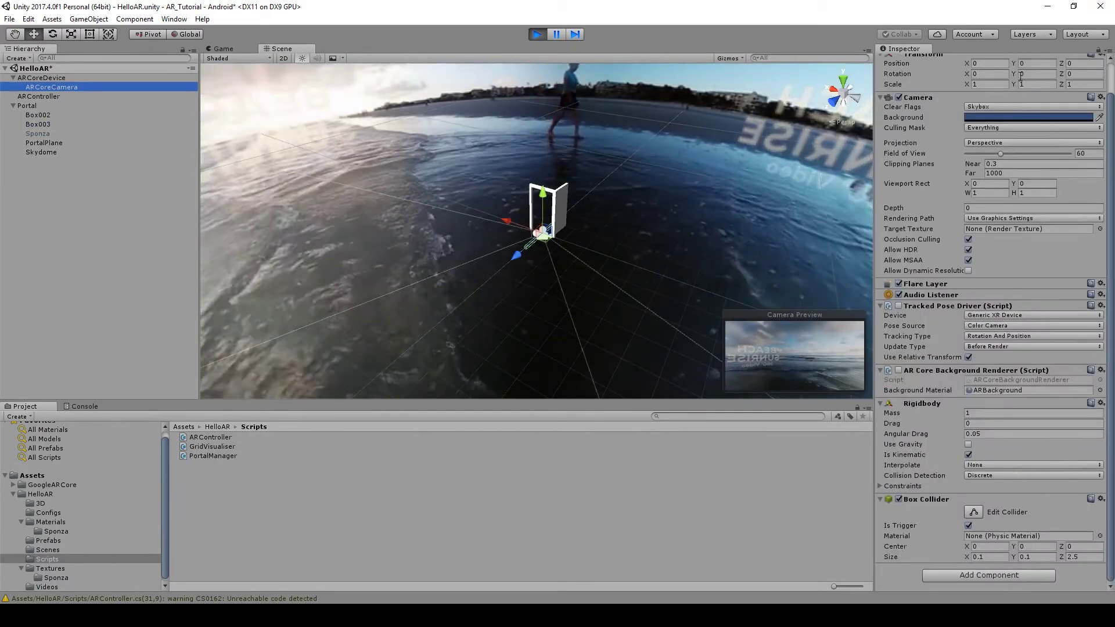
pyautogui.click(1035, 74)
pyautogui.write('180')
pyautogui.press('Return')
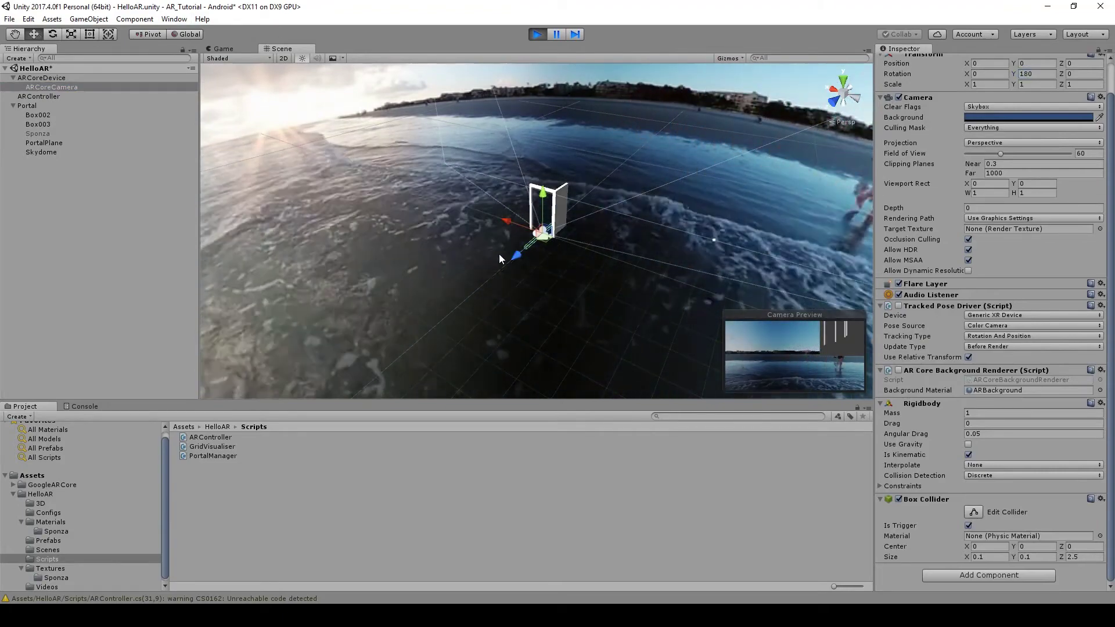
pyautogui.moveTo(516, 256); pyautogui.dragTo(491, 280)
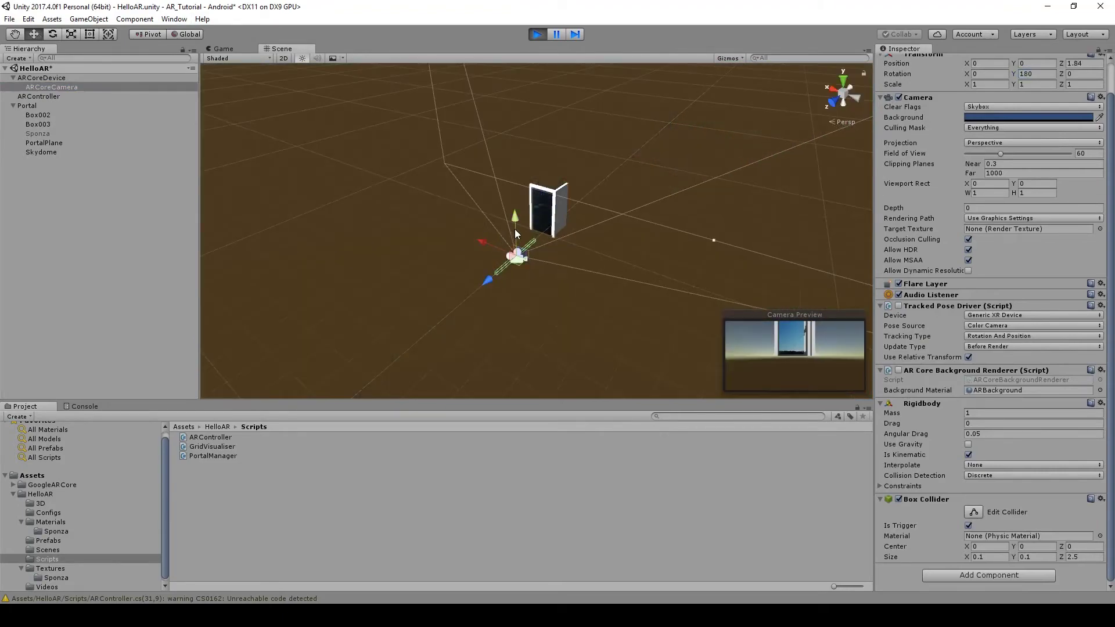
pyautogui.moveTo(514, 229); pyautogui.dragTo(523, 203)
pyautogui.moveTo(490, 252); pyautogui.dragTo(586, 213)
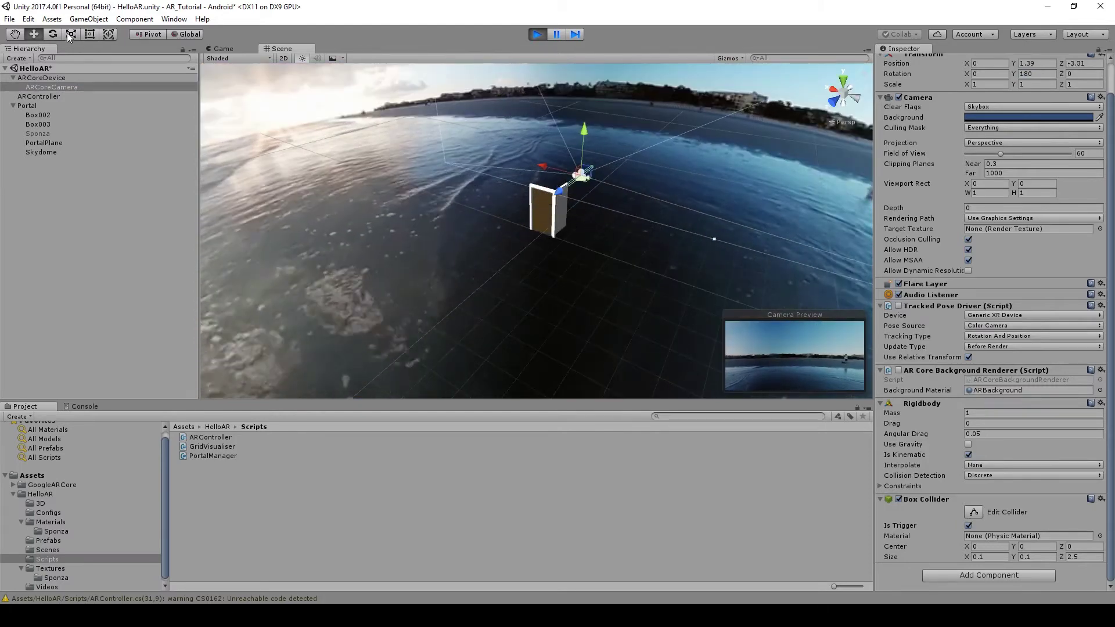
pyautogui.click(53, 33)
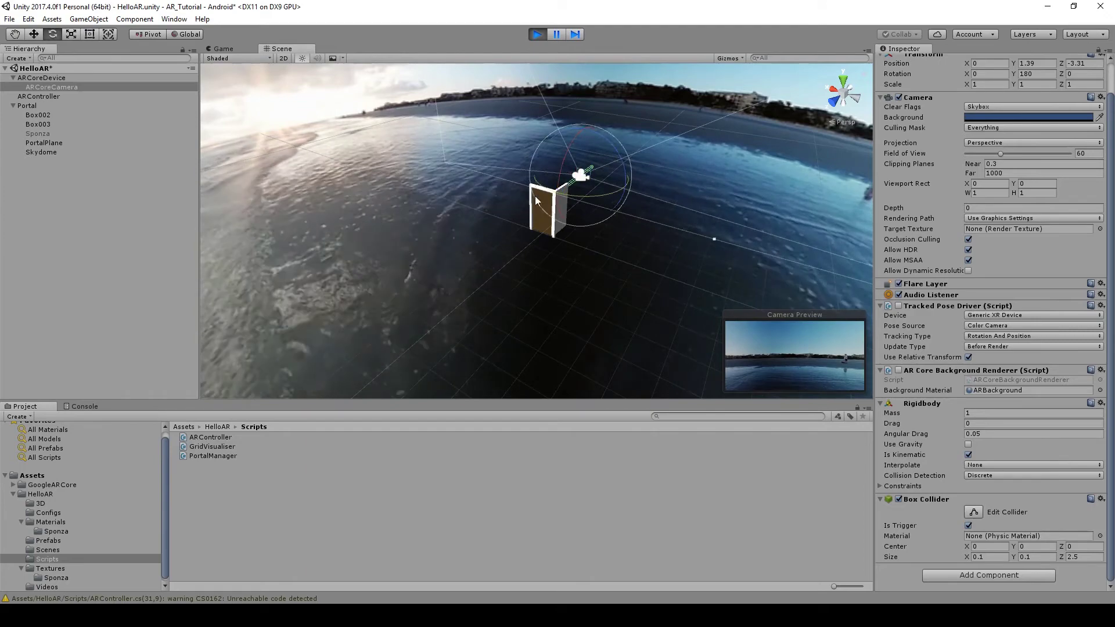
pyautogui.moveTo(571, 196); pyautogui.dragTo(496, 182)
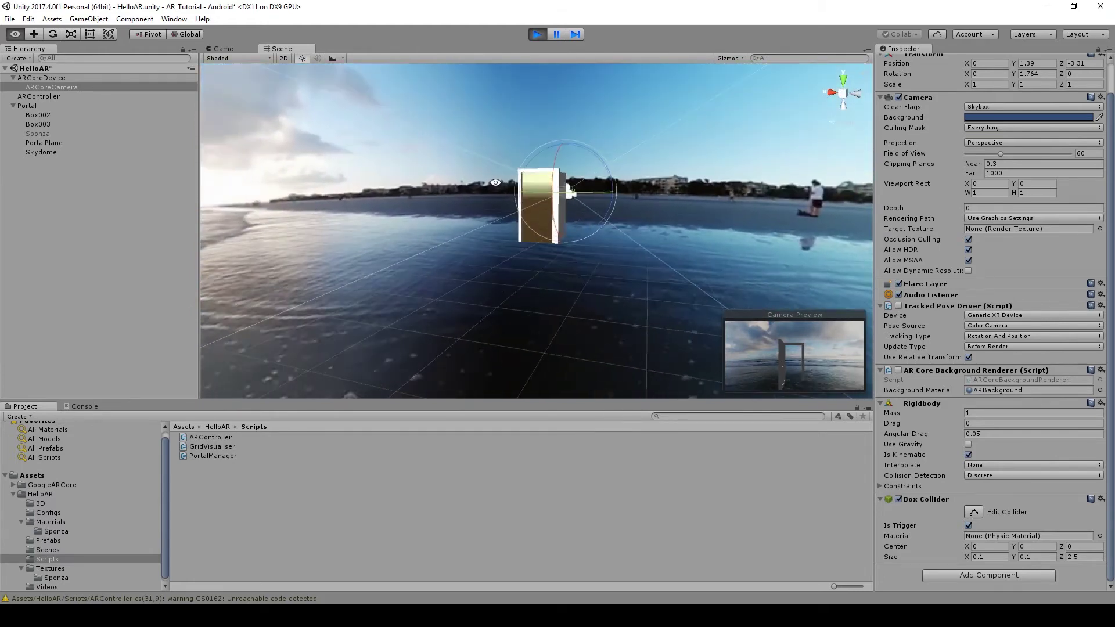
pyautogui.click(535, 34)
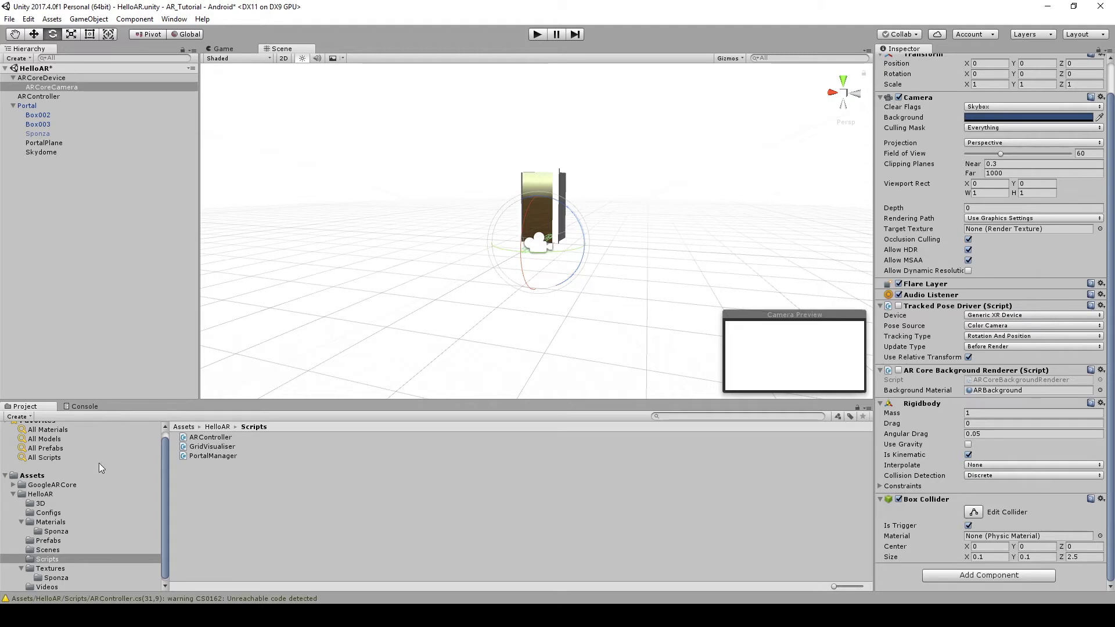
# Step: Add a Cull off line below ColorMask 0 in the PortalPlane shader from Materials and save it
pyautogui.click(61, 521)
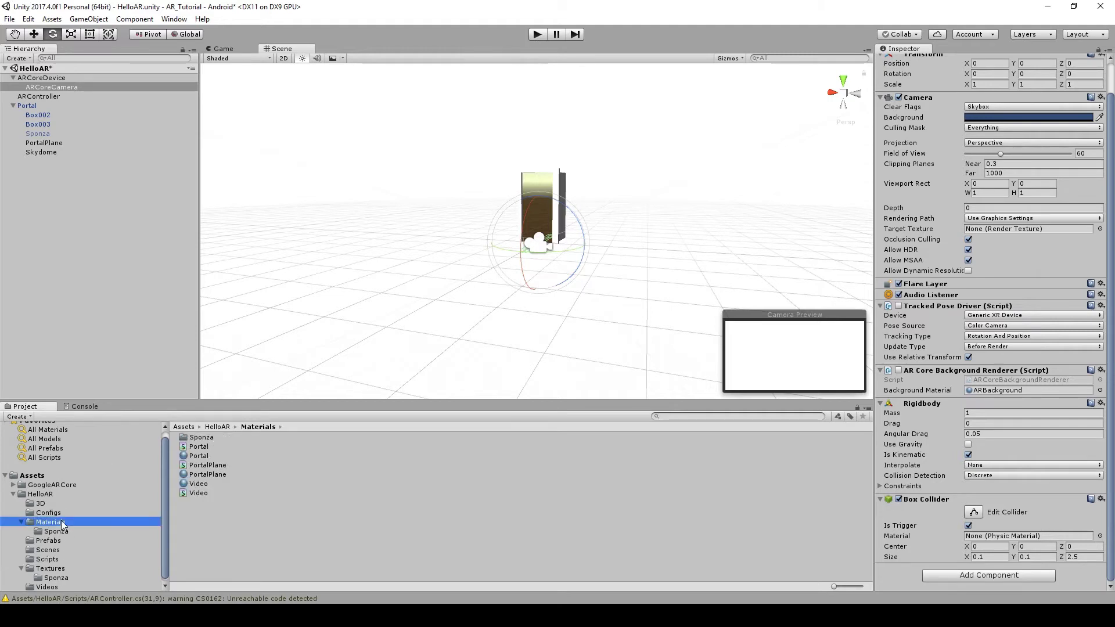
pyautogui.click(209, 464)
pyautogui.doubleClick(209, 465)
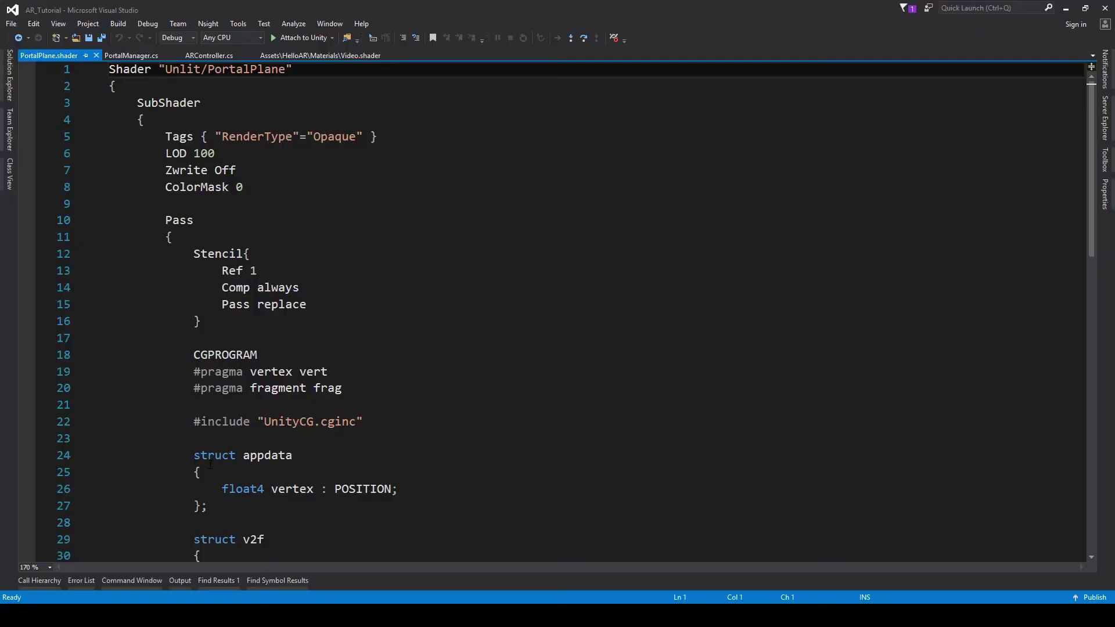
pyautogui.click(236, 199)
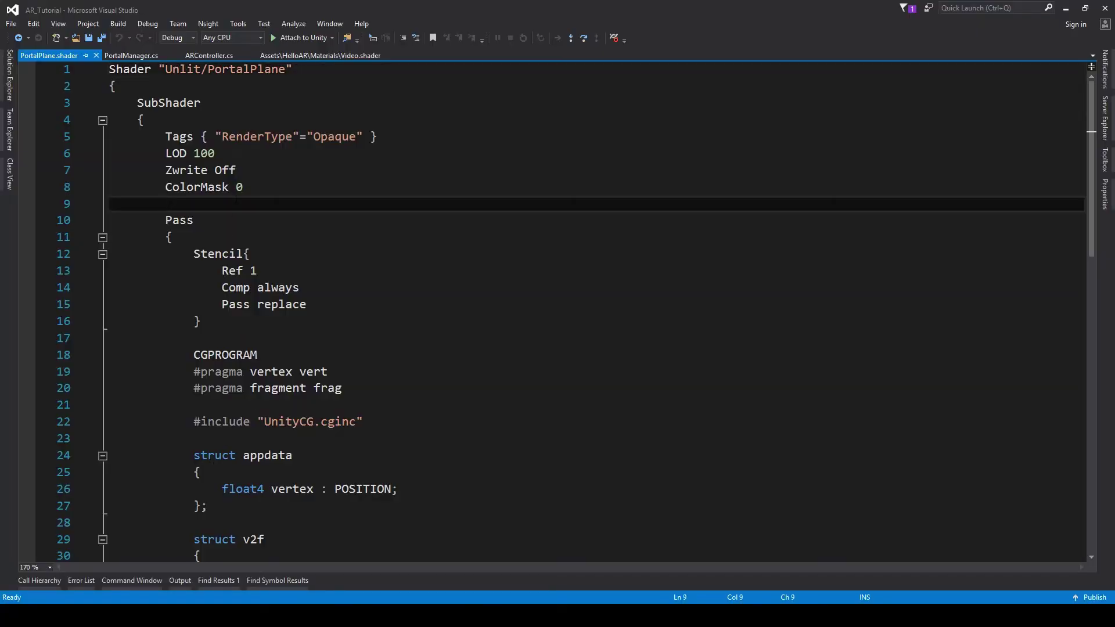
pyautogui.press('Return')
pyautogui.press('Up')
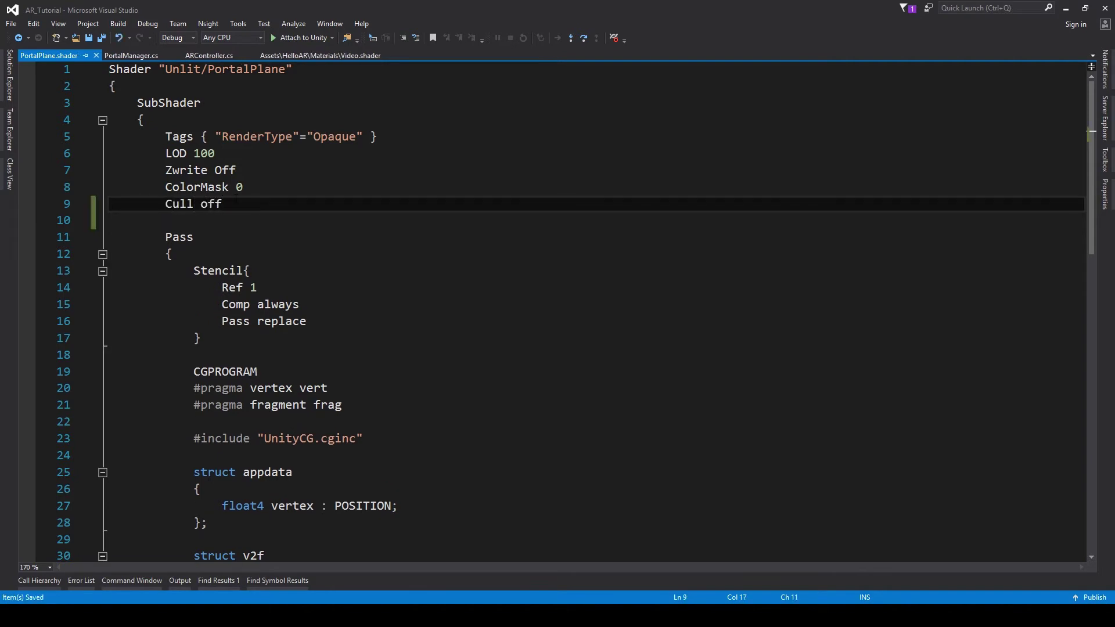
# Step: Run the scene, set ARCoreCamera's Y rotation to 180 and move it through the portal toward the waves
pyautogui.hotkey('alt', 'Tab')
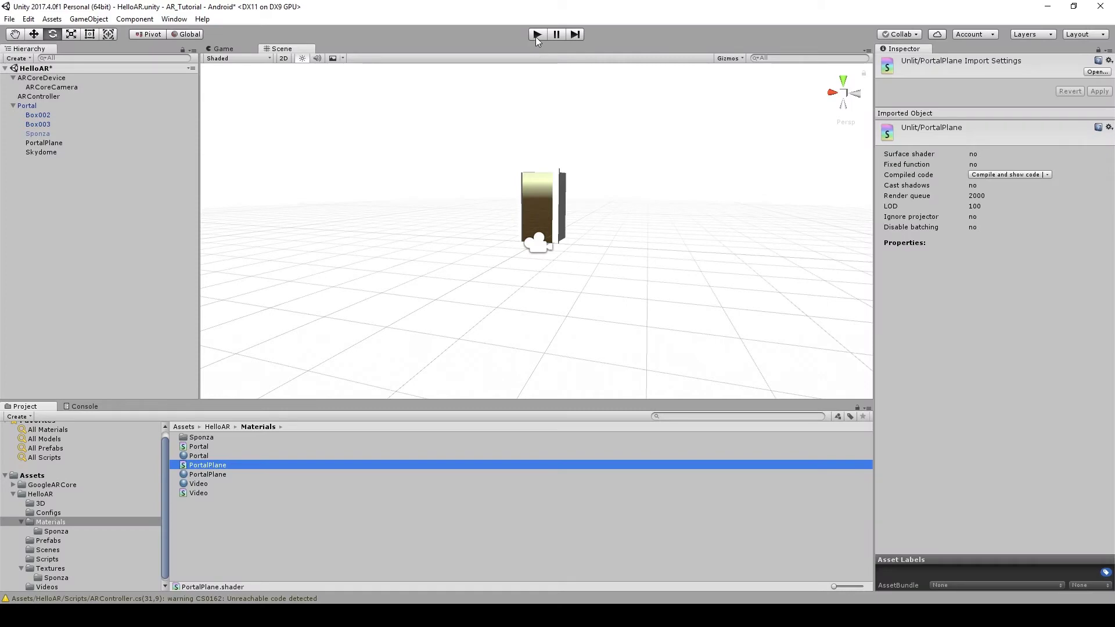
pyautogui.click(535, 36)
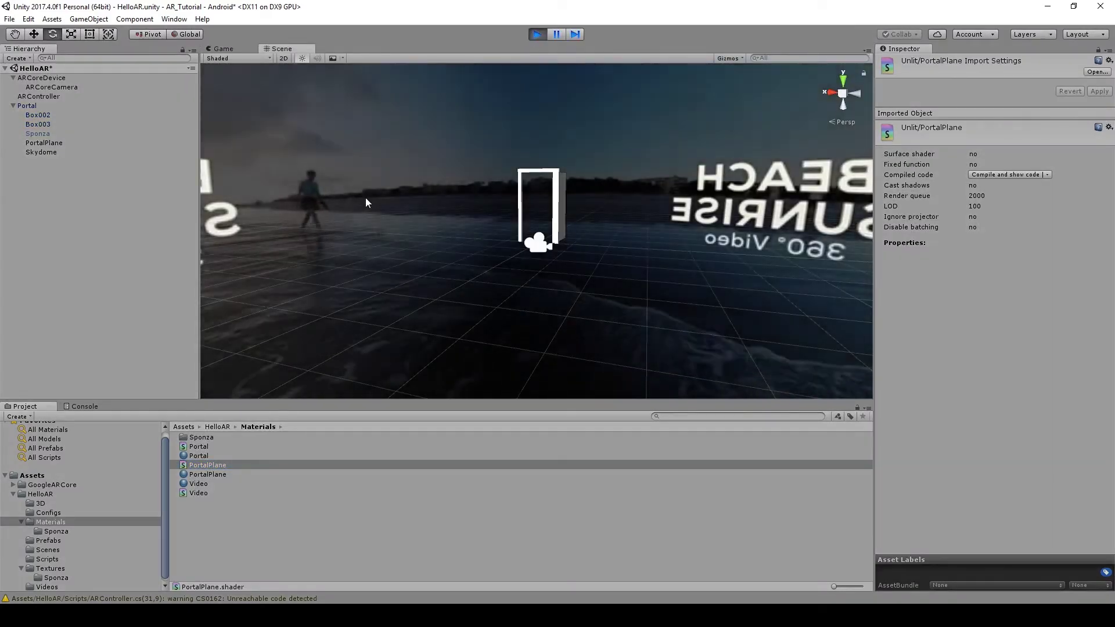
pyautogui.click(75, 87)
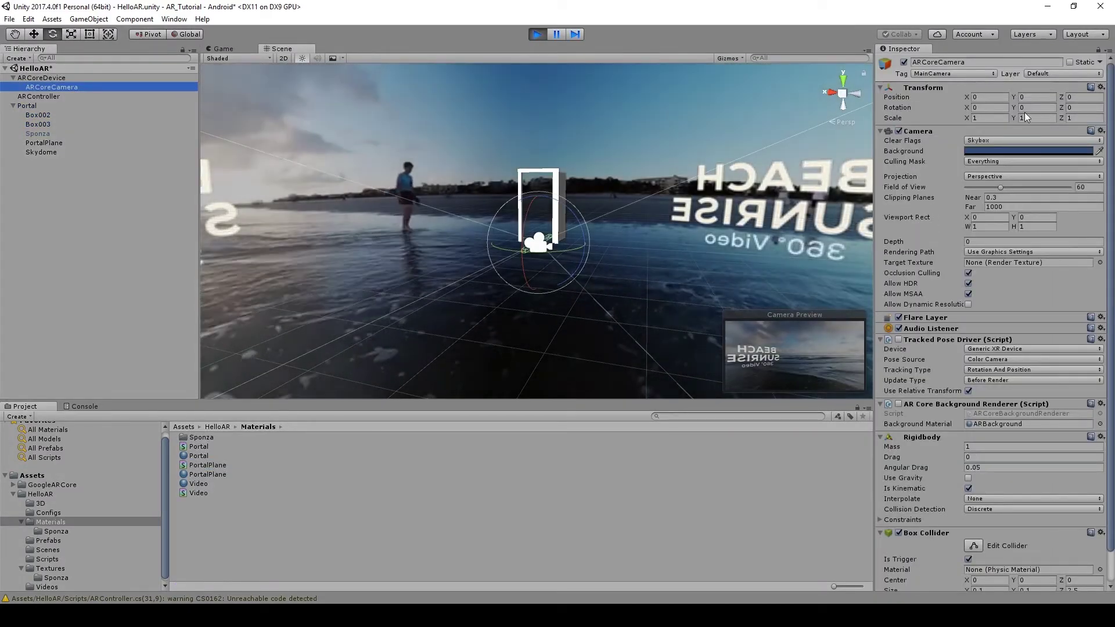
pyautogui.click(1034, 108)
pyautogui.write('180')
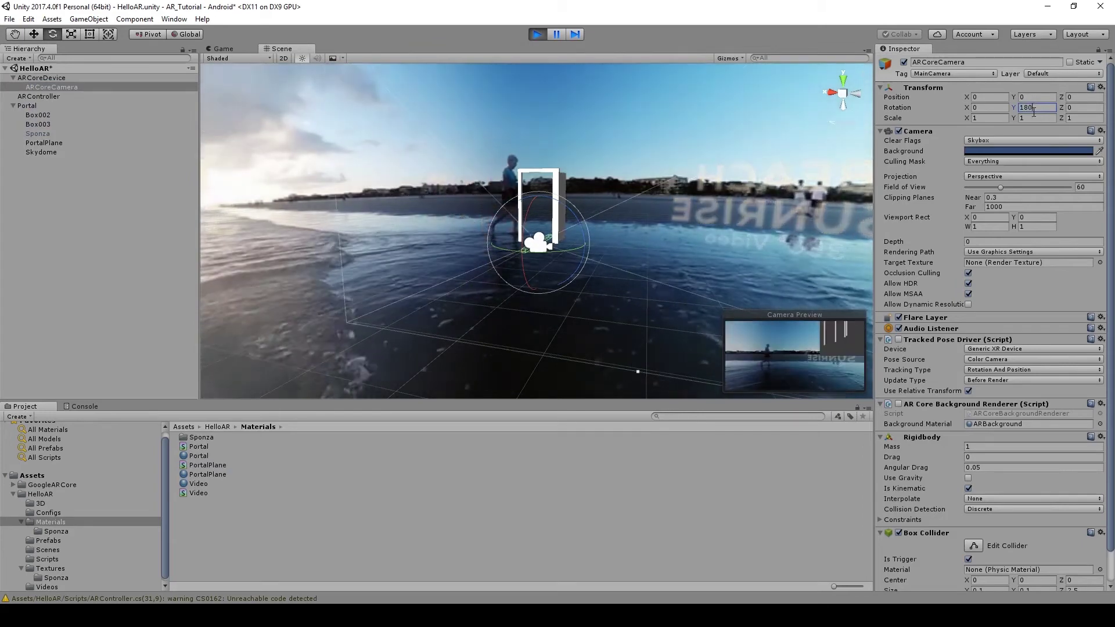
pyautogui.click(33, 33)
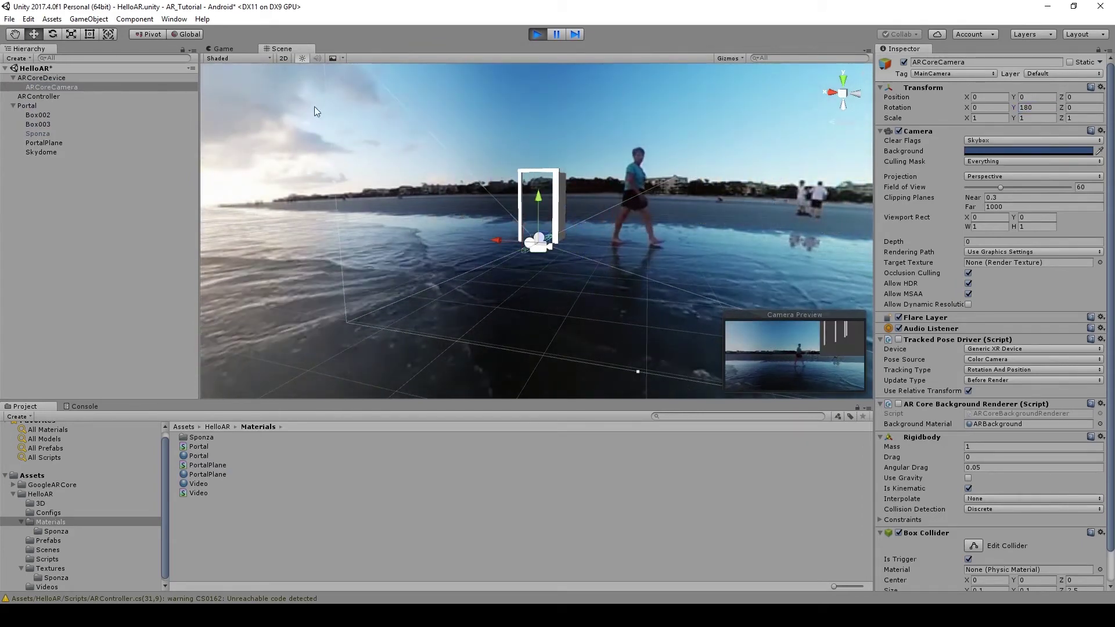
pyautogui.moveTo(523, 254); pyautogui.dragTo(589, 201)
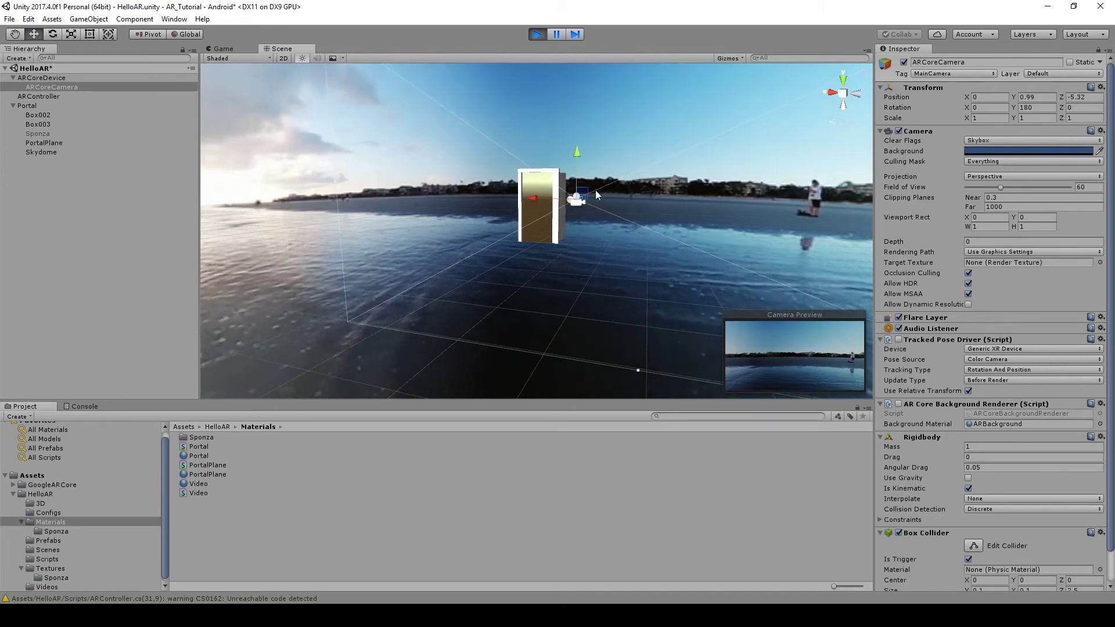
pyautogui.keyDown('alt'); pyautogui.moveTo(617, 163); pyautogui.dragTo(582, 175); pyautogui.keyUp('alt')
pyautogui.keyDown('alt'); pyautogui.moveTo(543, 208); pyautogui.dragTo(649, 319); pyautogui.keyUp('alt')
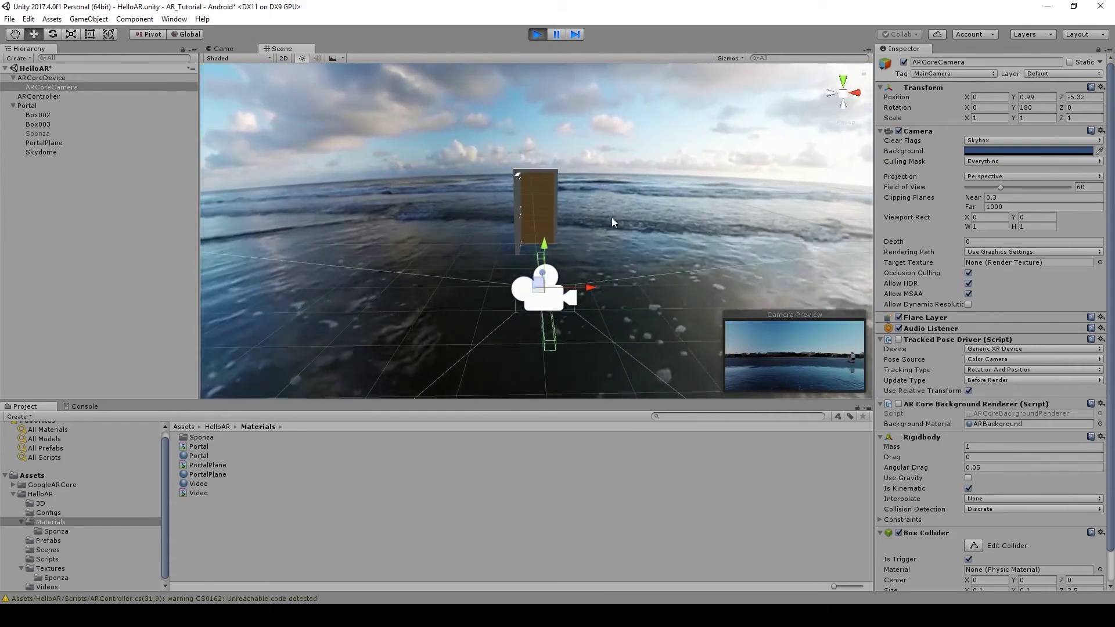
pyautogui.keyDown('alt'); pyautogui.moveTo(611, 218); pyautogui.dragTo(894, 99); pyautogui.keyUp('alt')
# Step: Move the AR camera closer, then behind the portal, turning it to face the door
pyautogui.click(53, 35)
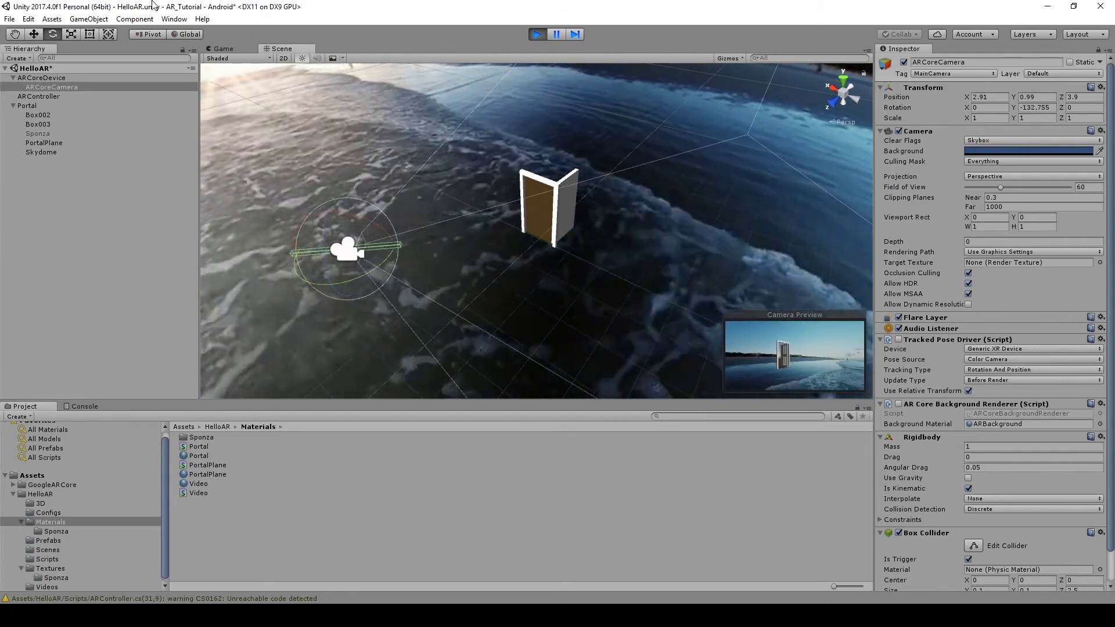
pyautogui.press('w')
pyautogui.moveTo(330, 252); pyautogui.dragTo(491, 297)
pyautogui.click(58, 33)
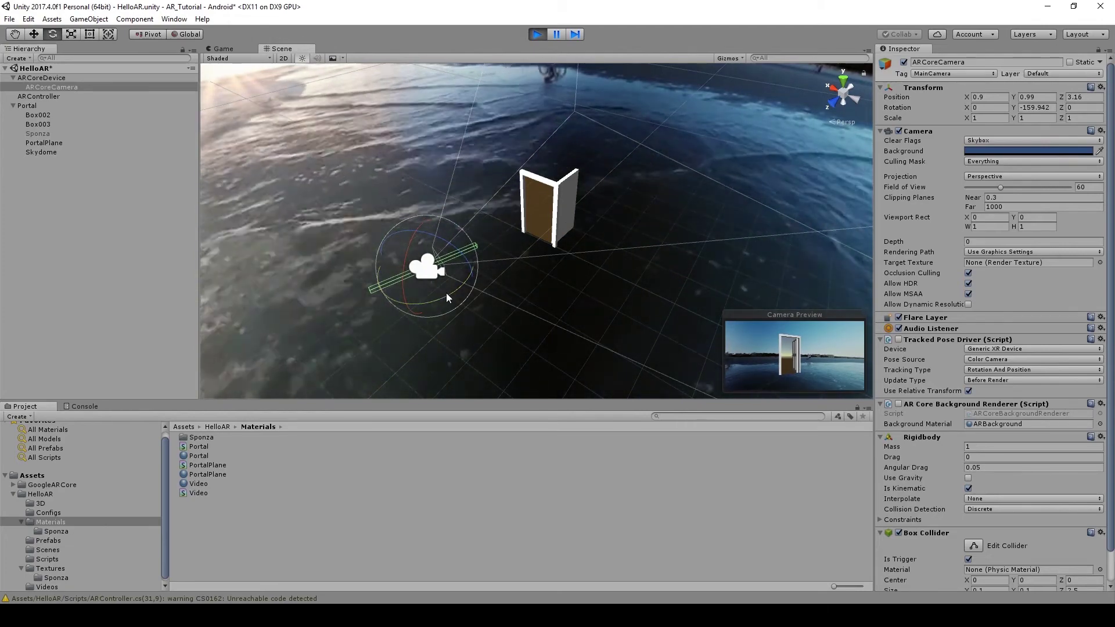
pyautogui.moveTo(446, 293); pyautogui.dragTo(244, 238)
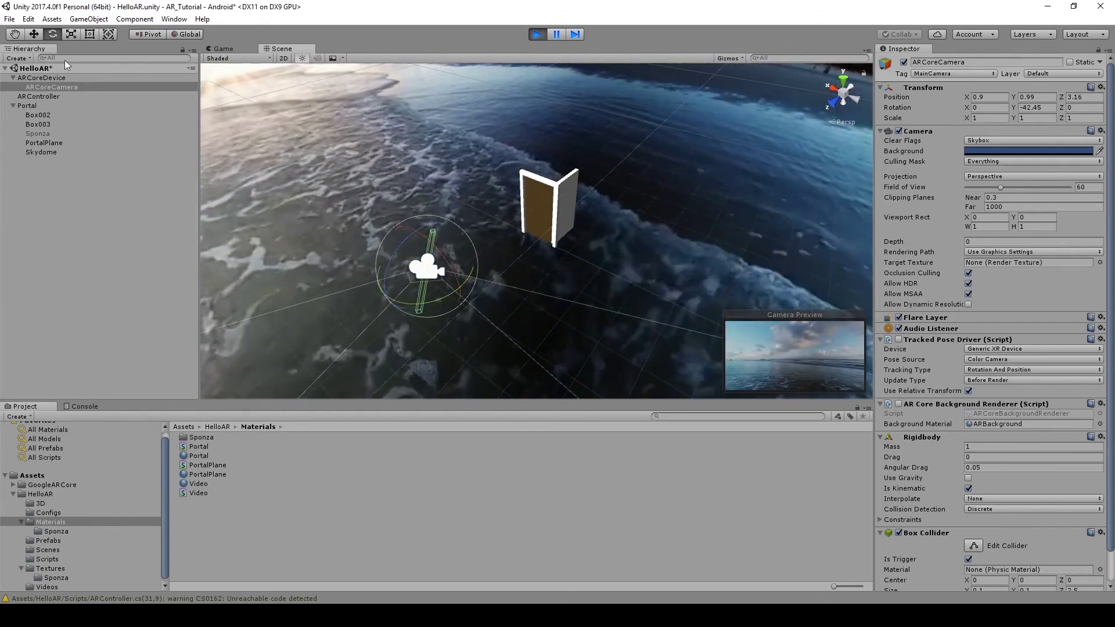
pyautogui.press('w')
pyautogui.moveTo(423, 270); pyautogui.dragTo(563, 166)
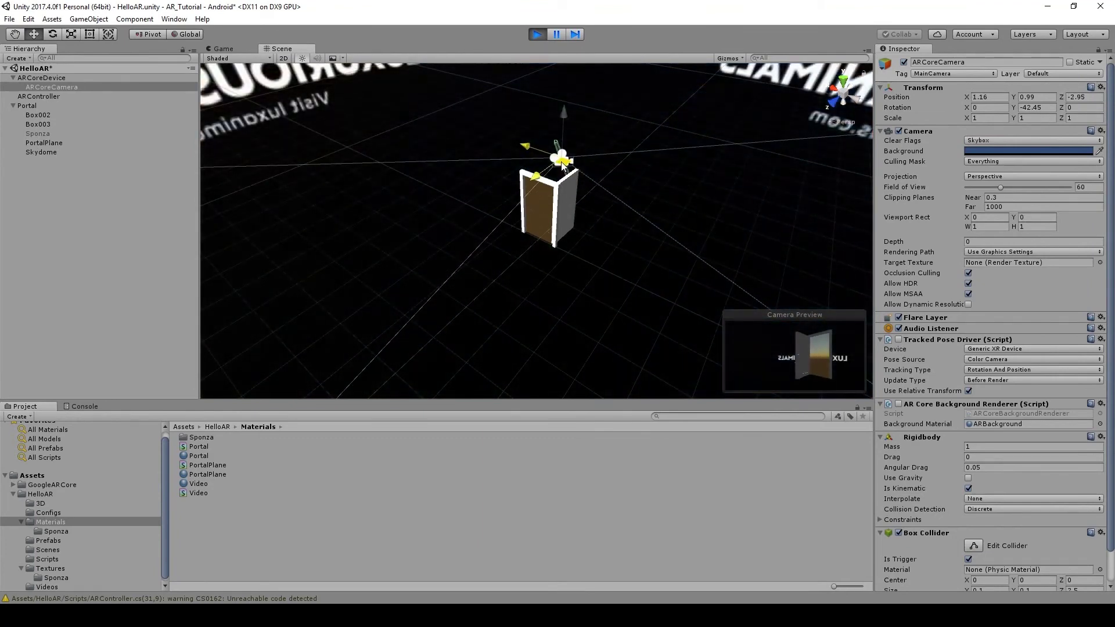
pyautogui.click(52, 36)
pyautogui.moveTo(591, 179); pyautogui.dragTo(486, 156)
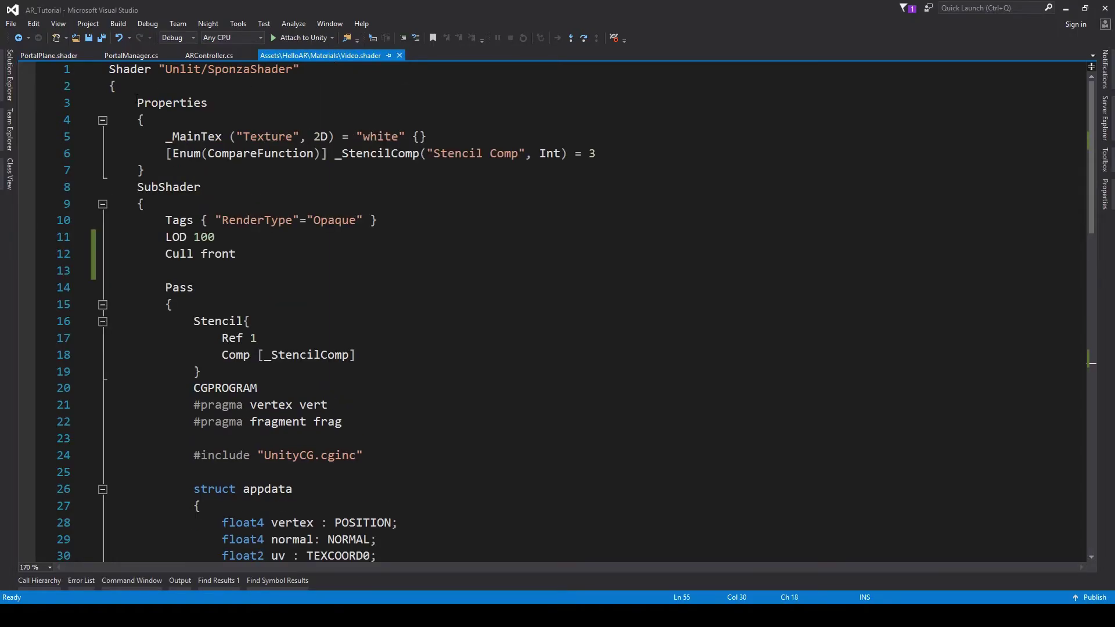
# Step: Copy Video.shader's Properties block into PortalPlane.shader, keeping only the CompareFunction property line
pyautogui.moveTo(137, 103); pyautogui.dragTo(145, 169)
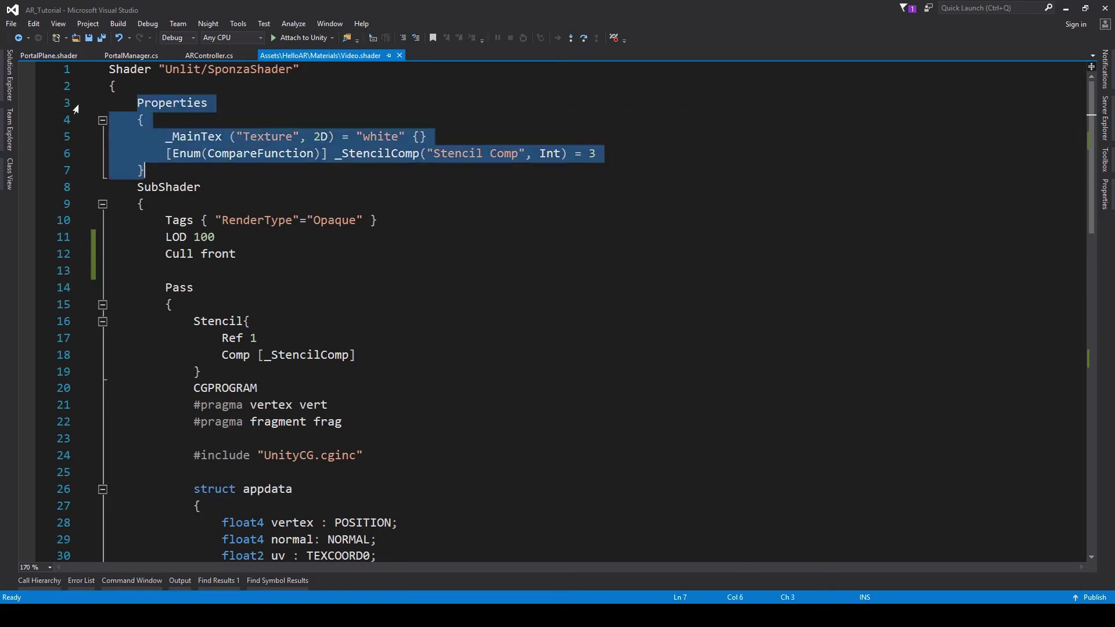
pyautogui.click(57, 57)
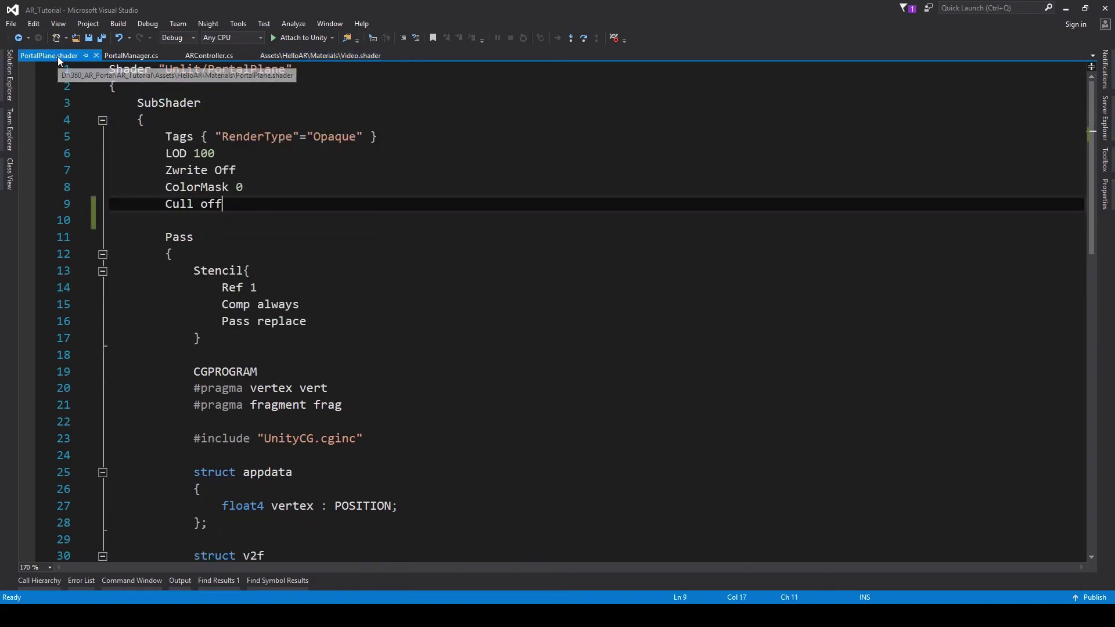
pyautogui.click(196, 90)
pyautogui.press('Return')
pyautogui.press('Return')
pyautogui.press('Up')
pyautogui.write('Properties     {         _MainTex("Texture", 2D) = "white" {}     [Enum(CompareFunction)] _StencilComp("Stencil Comp", Int) = 3     }')
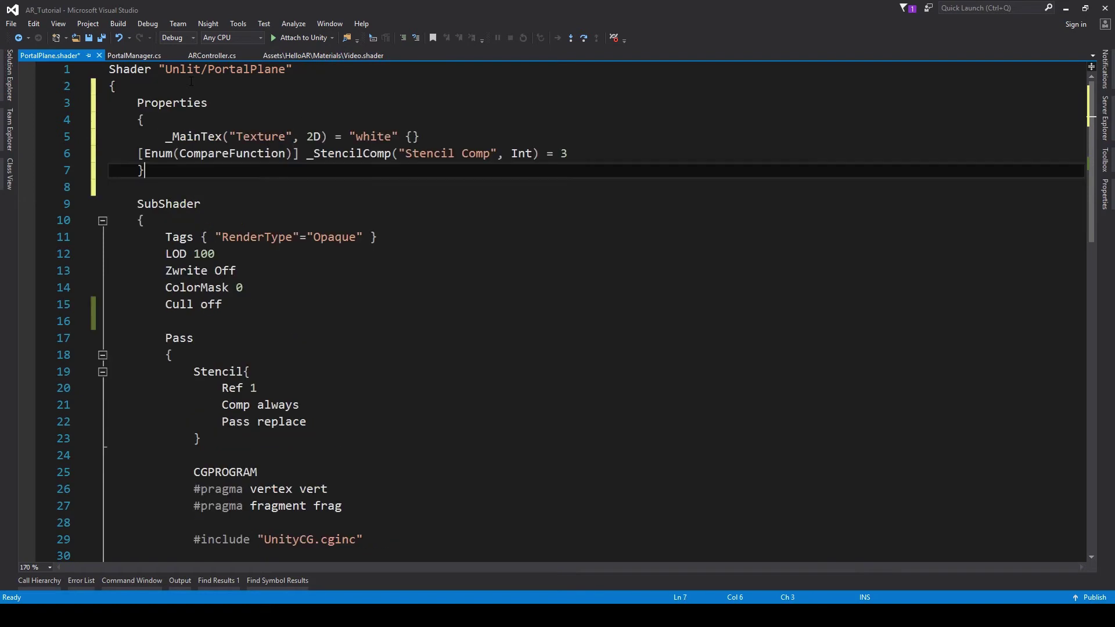
pyautogui.moveTo(162, 137); pyautogui.dragTo(429, 135)
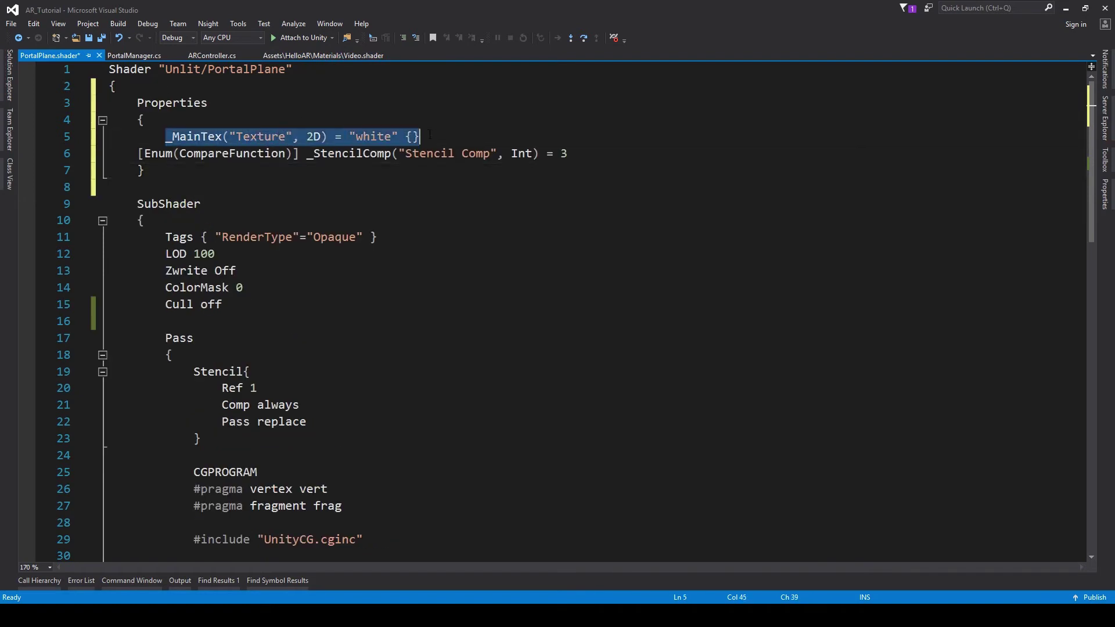
pyautogui.press('Delete')
pyautogui.moveTo(145, 120); pyautogui.dragTo(167, 136)
pyautogui.press('BackSpace')
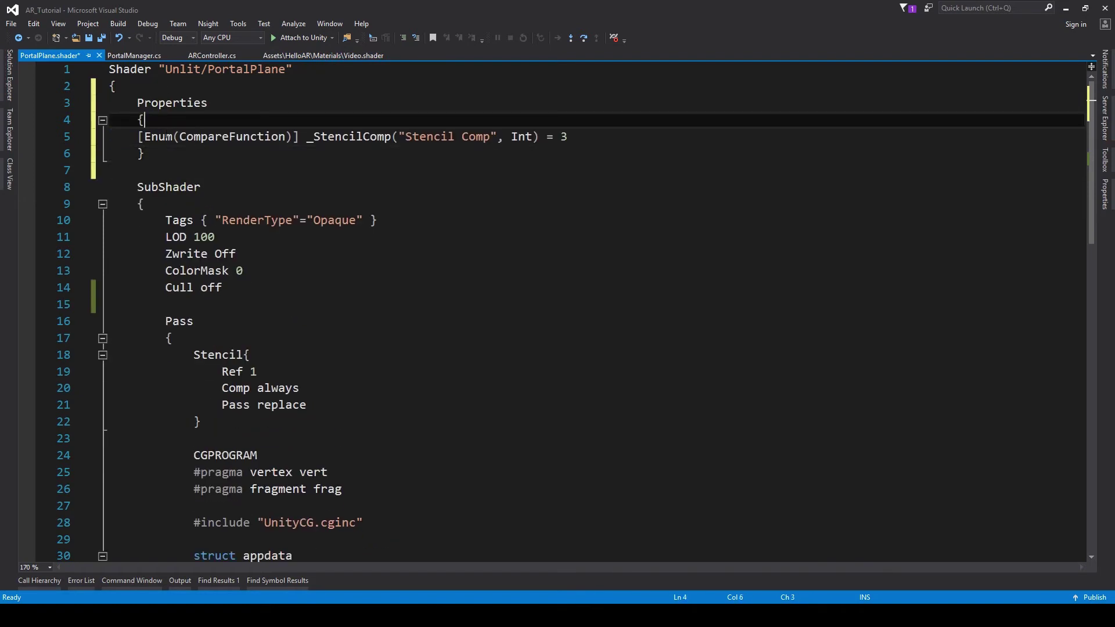
pyautogui.press('Down')
pyautogui.press('Home')
pyautogui.press('Tab')
# Step: Change that property to [Enum(CullMode)] _CullMode("Cull Mode", Int) = 0 and save
pyautogui.click(253, 124)
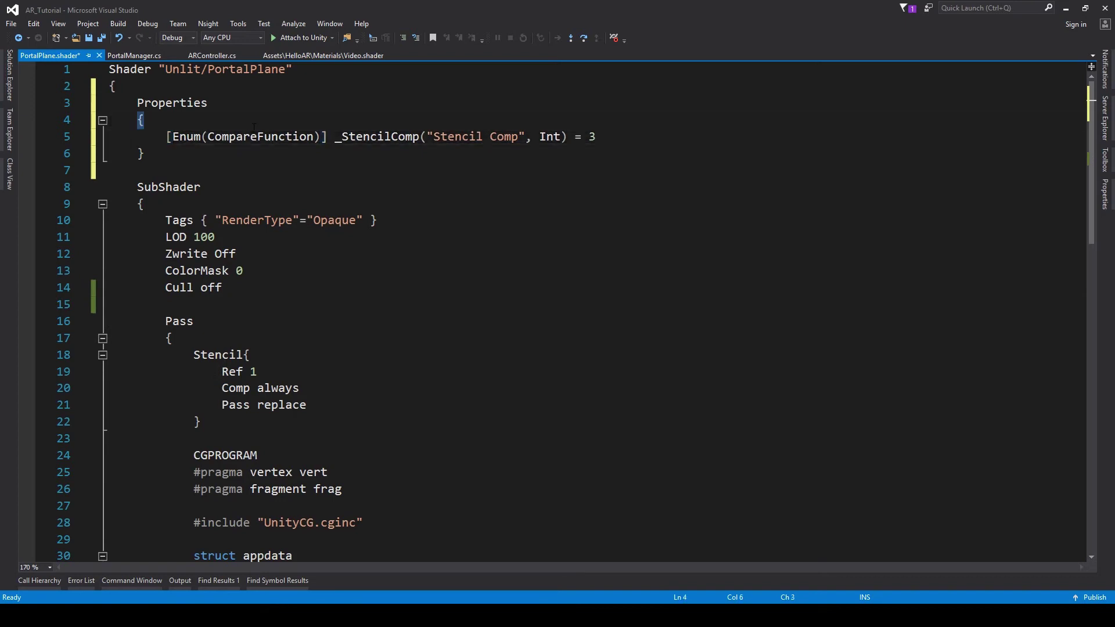
pyautogui.press('BackSpace')
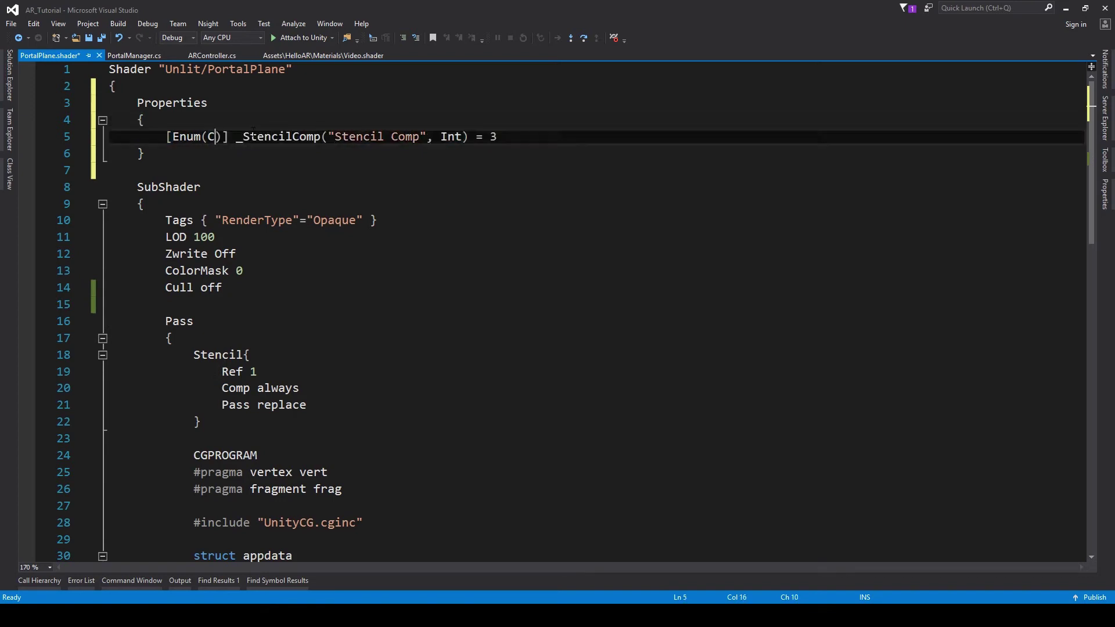
pyautogui.write('CullM')
pyautogui.write('o')
pyautogui.press('BackSpace')
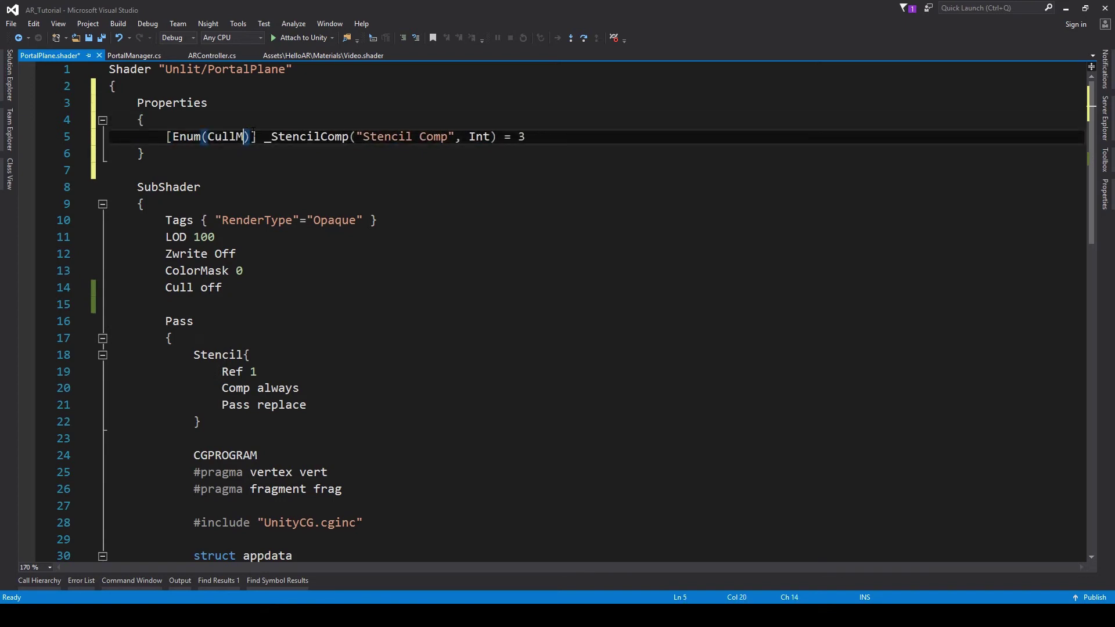
pyautogui.write('ode')
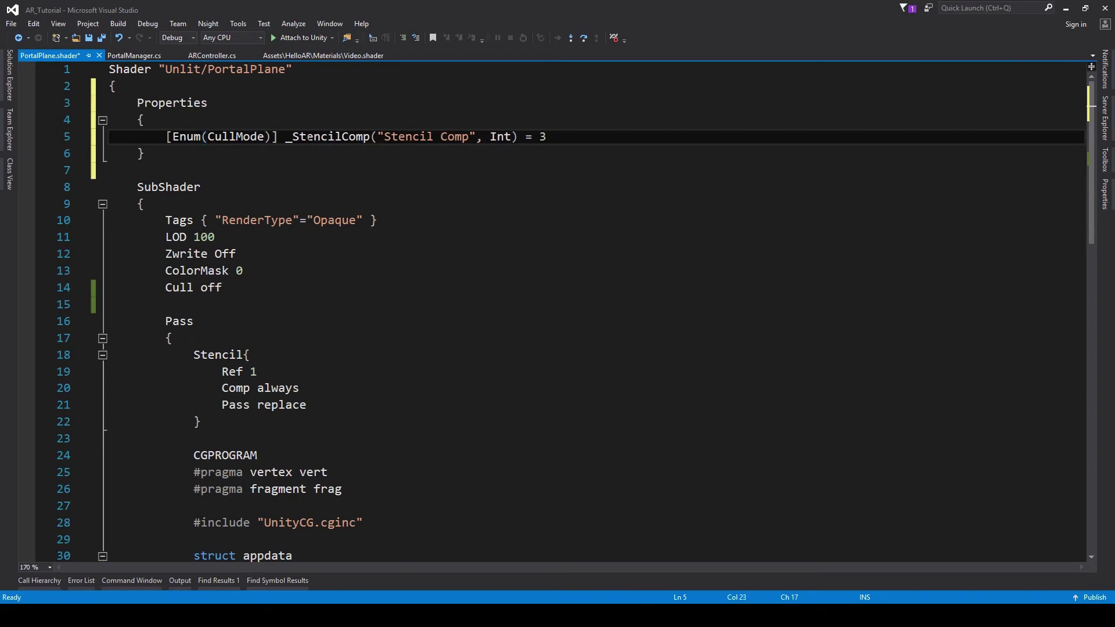
pyautogui.doubleClick(306, 137)
pyautogui.write('_CullMod')
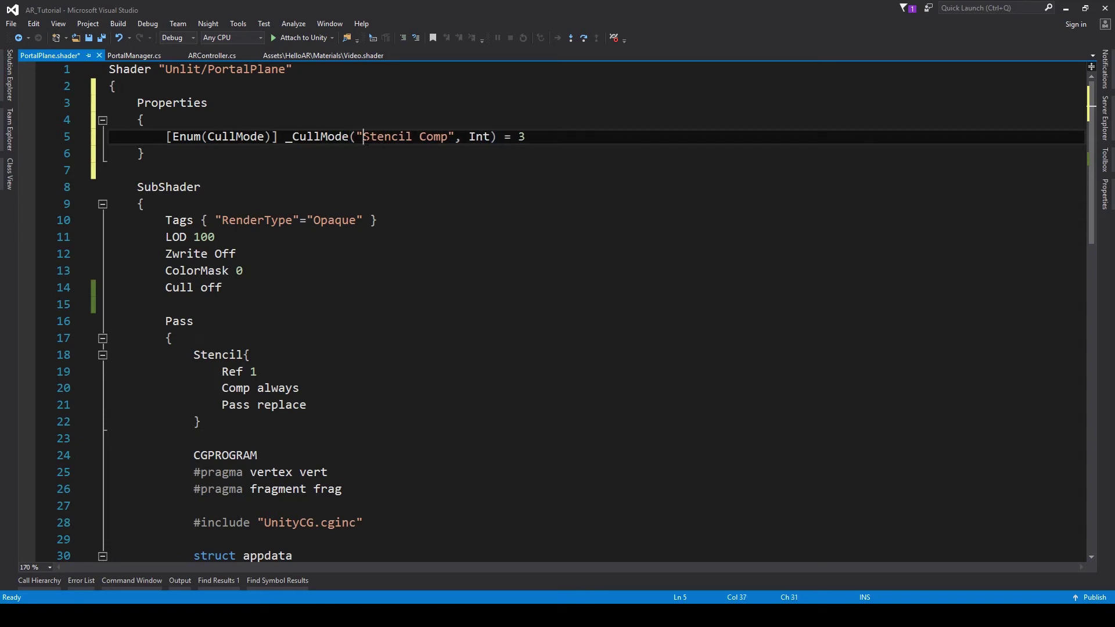
pyautogui.moveTo(364, 137); pyautogui.dragTo(448, 137)
pyautogui.write('Cull')
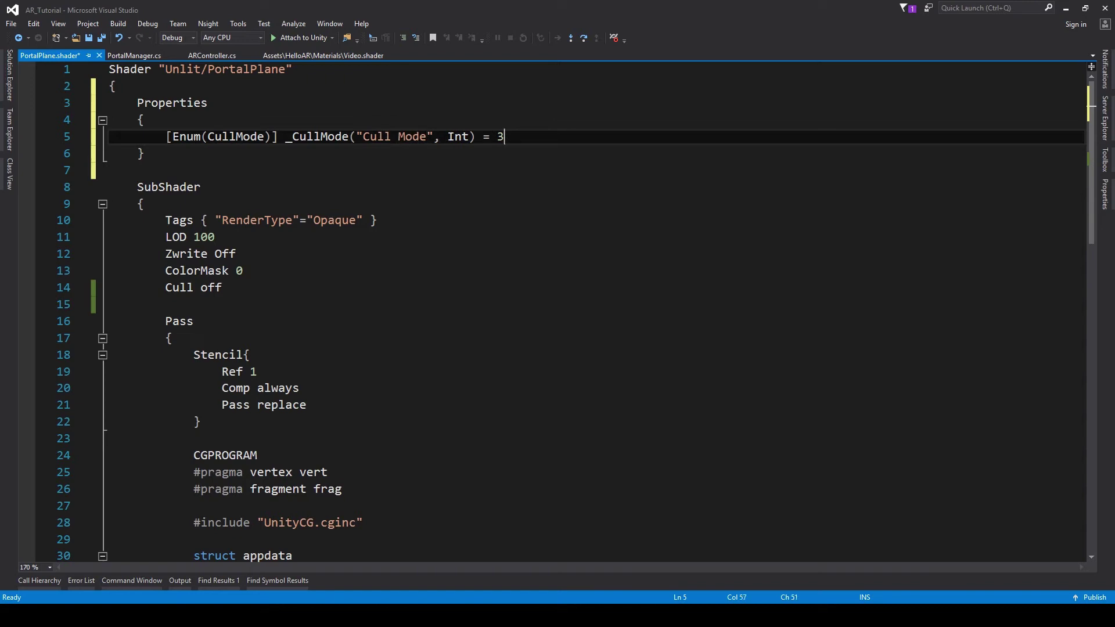
pyautogui.hotkey('shift', 'Left')
pyautogui.write('0')
pyautogui.hotkey('ctrl', 's')
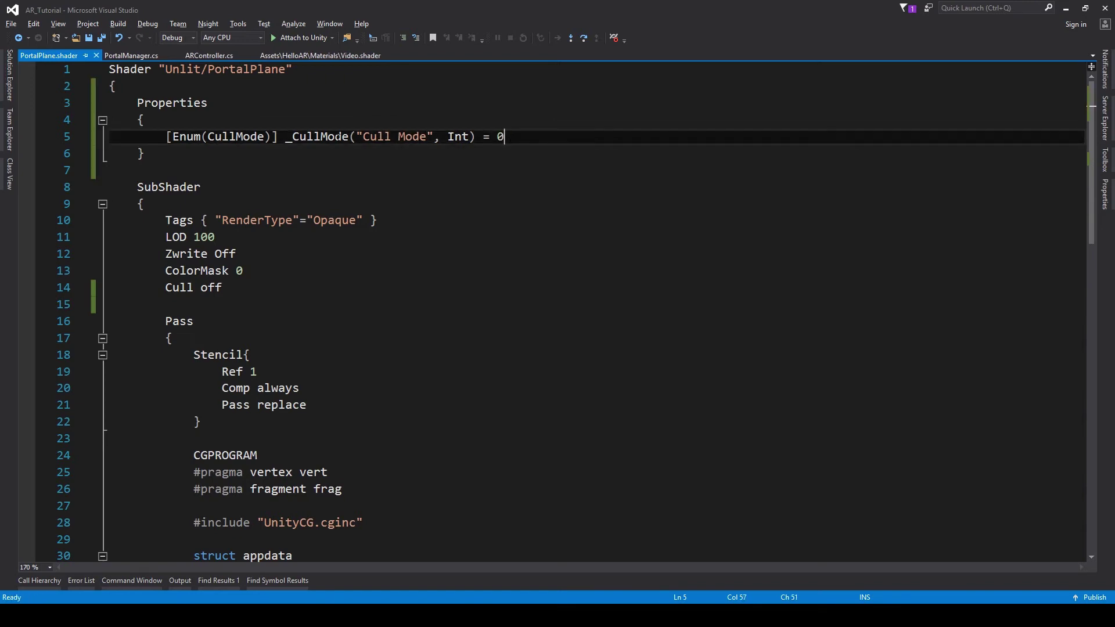
# Step: Make the shader's culling use the property with Cull [_CullMode]
pyautogui.doubleClick(336, 137)
pyautogui.hotkey('ctrl', 'c')
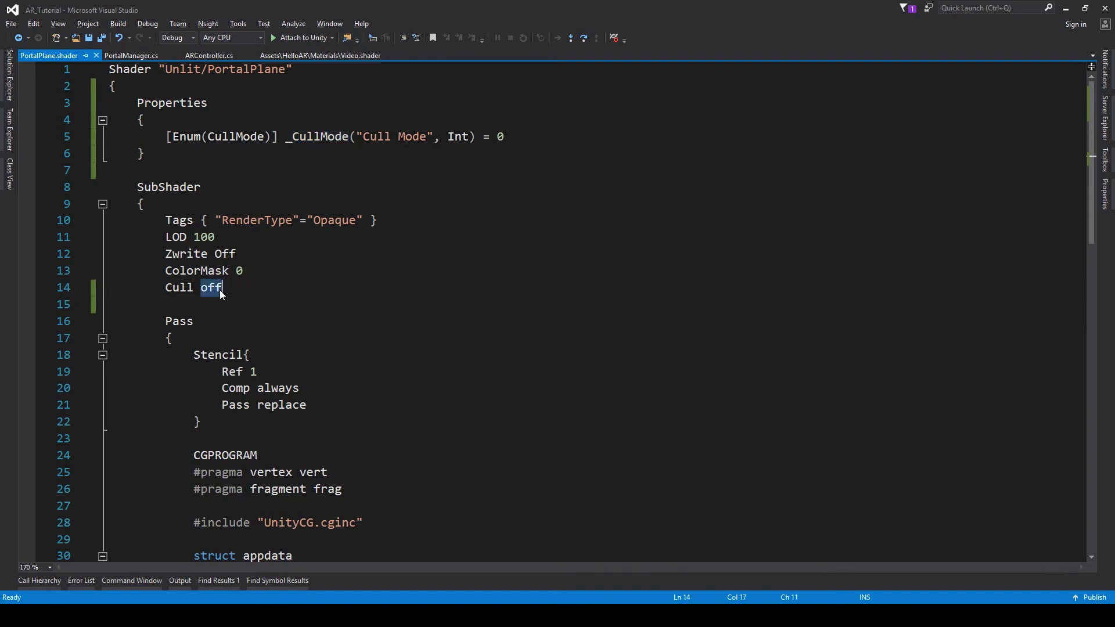
pyautogui.write('[')
pyautogui.hotkey('ctrl', 'v')
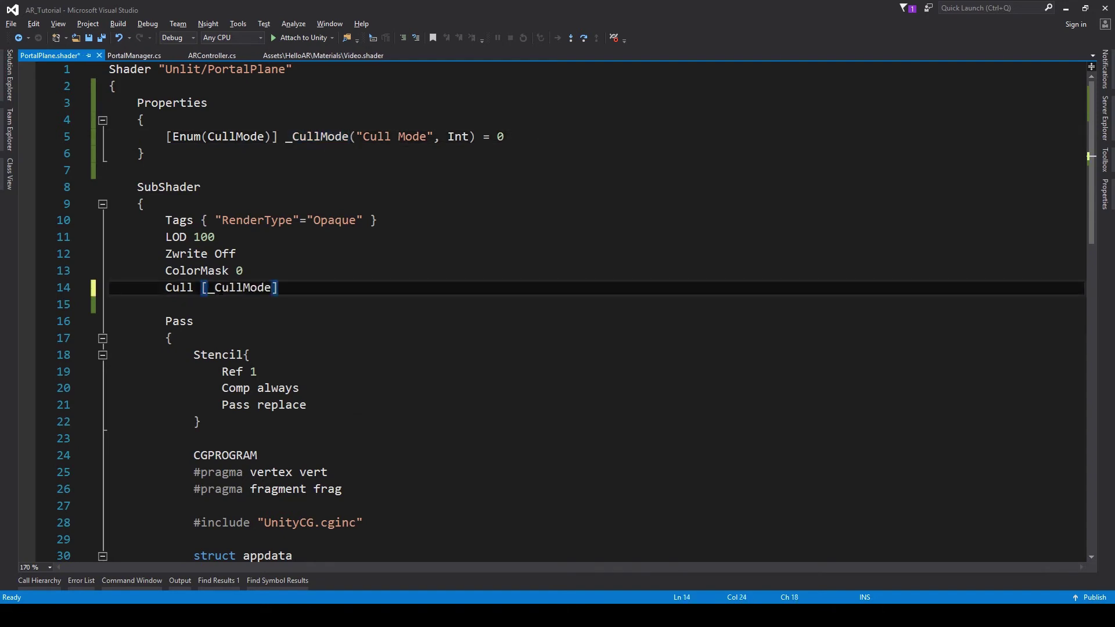
pyautogui.hotkey('alt', 'Tab')
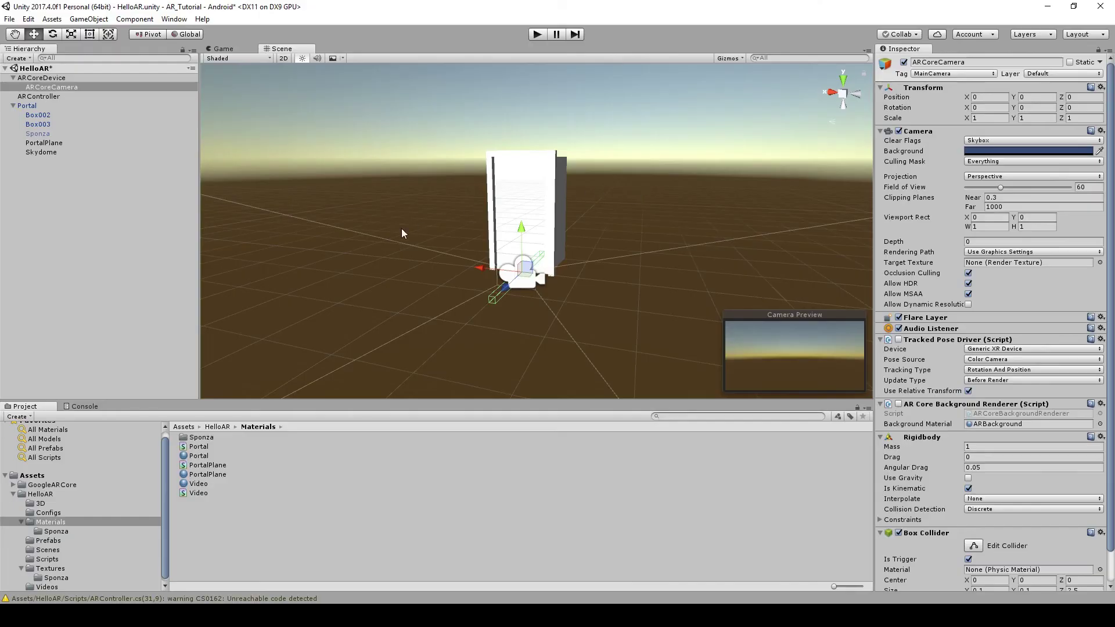
# Step: Confirm the PortalPlane material now shows a Cull Mode dropdown and leave it at Off
pyautogui.click(213, 474)
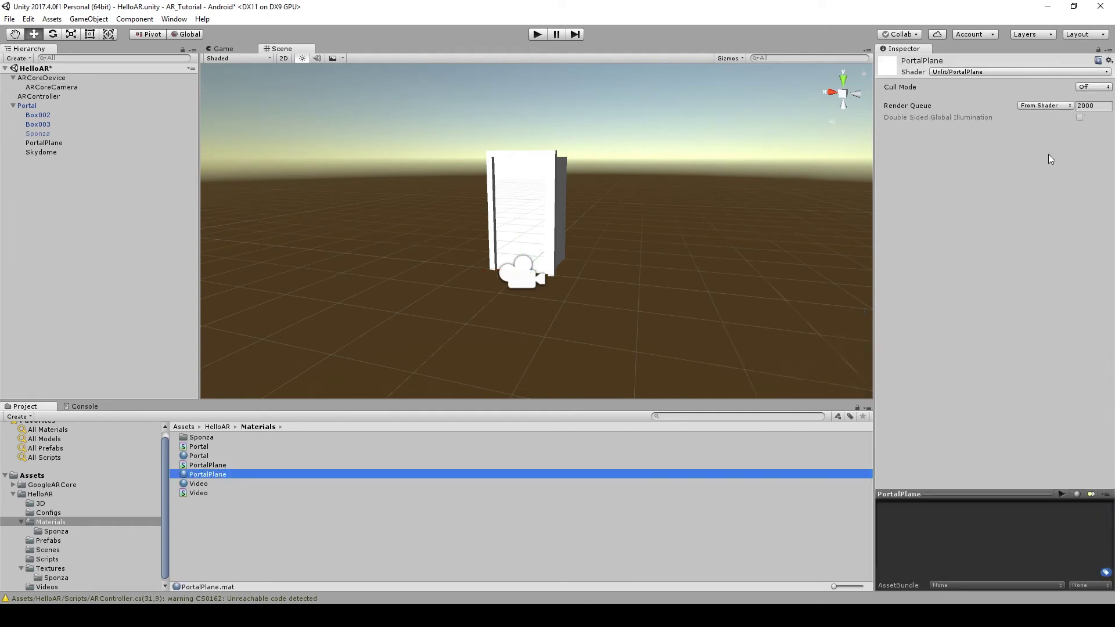
pyautogui.click(1104, 87)
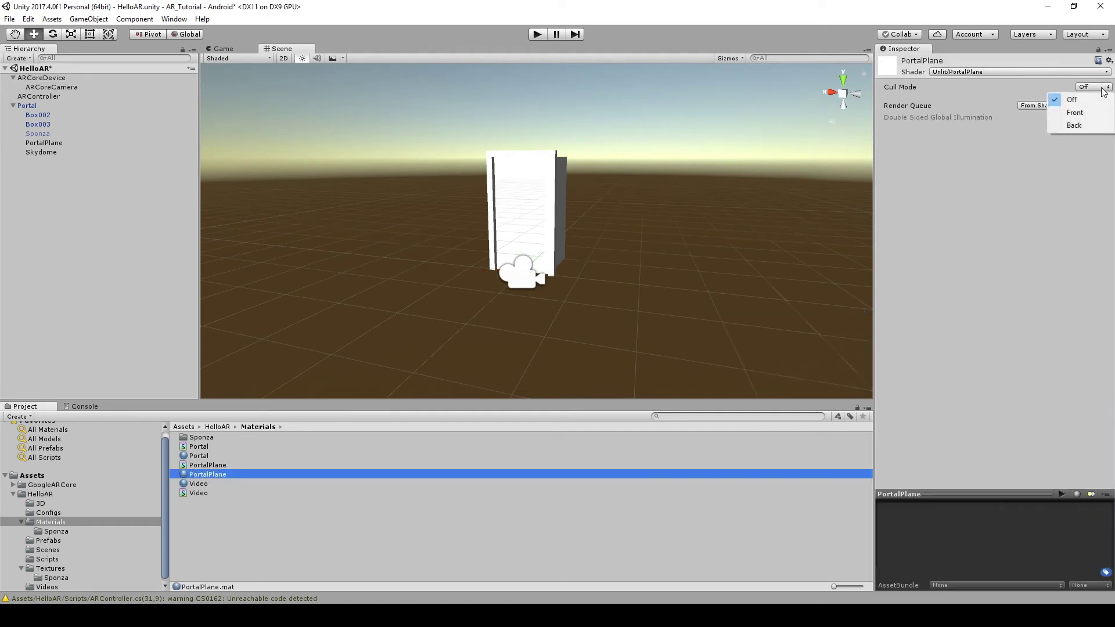
pyautogui.click(1097, 101)
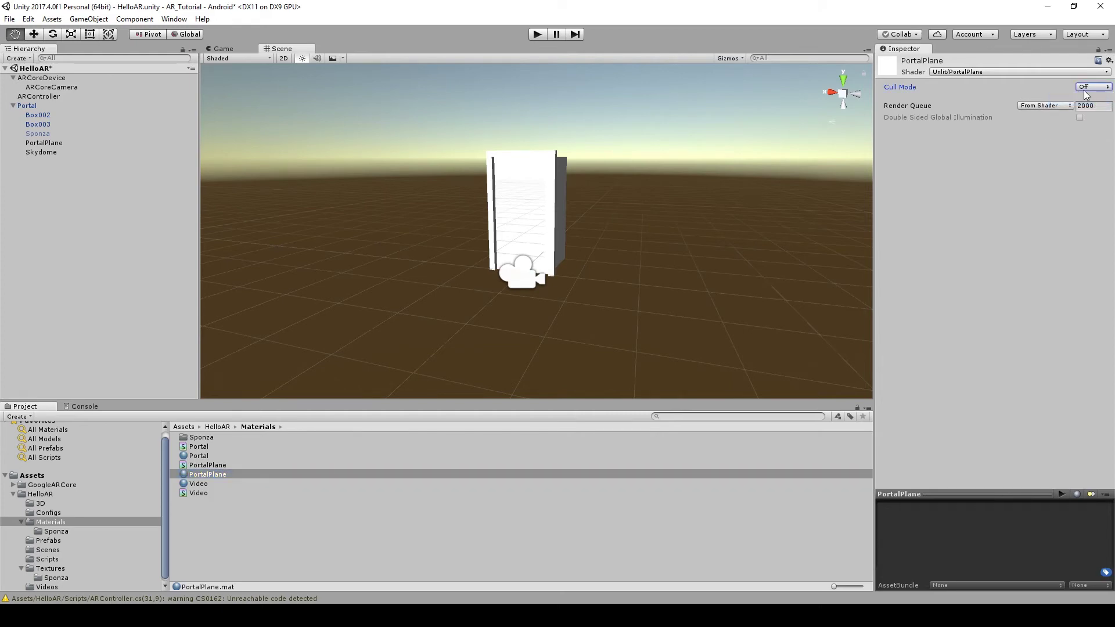
pyautogui.hotkey('alt', 'Tab')
# Step: Declare a private Material PortalPlaneMaterial field below the SponzaMaterials field in PortalManager.cs
pyautogui.click(132, 56)
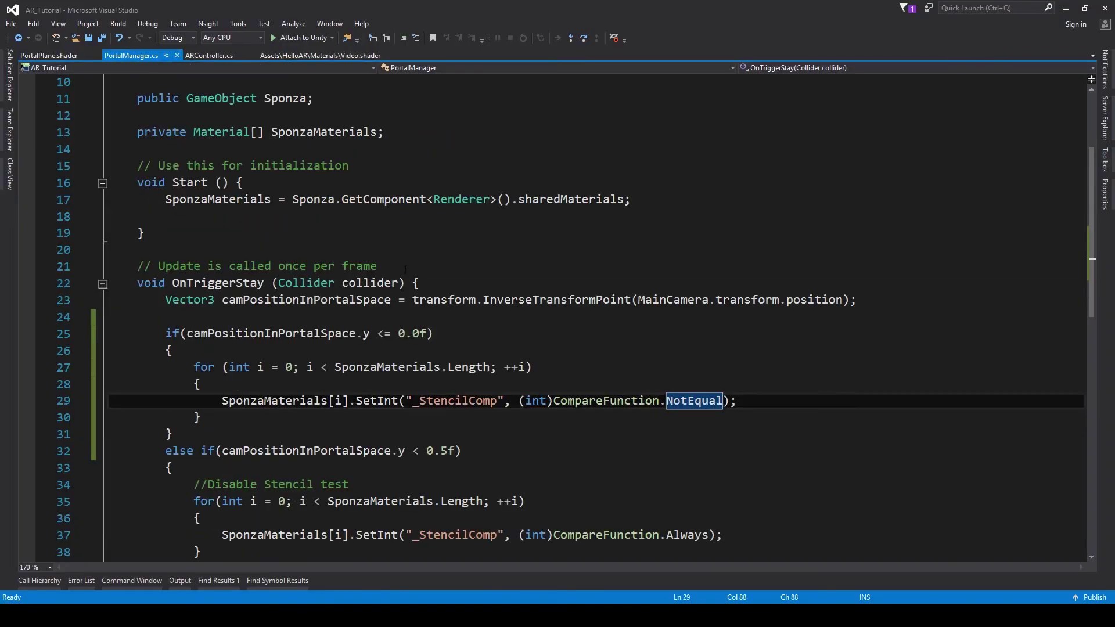
pyautogui.scroll(2, 376, 246)
pyautogui.click(397, 238)
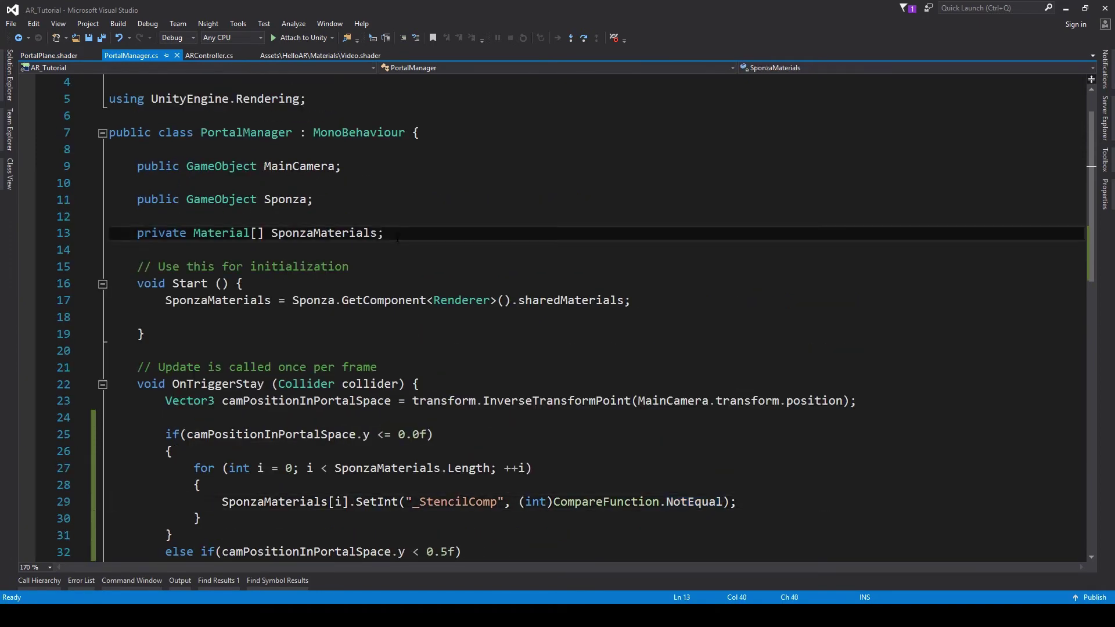
pyautogui.press('Return')
pyautogui.press('Return')
pyautogui.write('private Material')
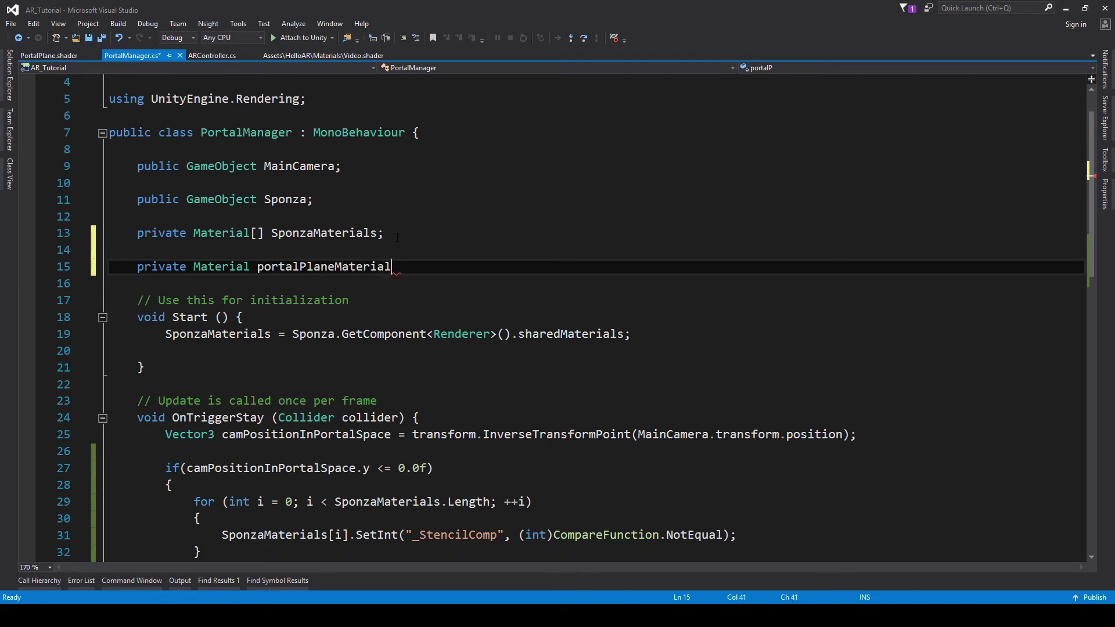
# Step: In Start, assign GetComponent<Renderer>().sharedMaterial to PortalPlaneMaterial and save the script
pyautogui.write('PortalPlaneMaterial =')
pyautogui.click(638, 334)
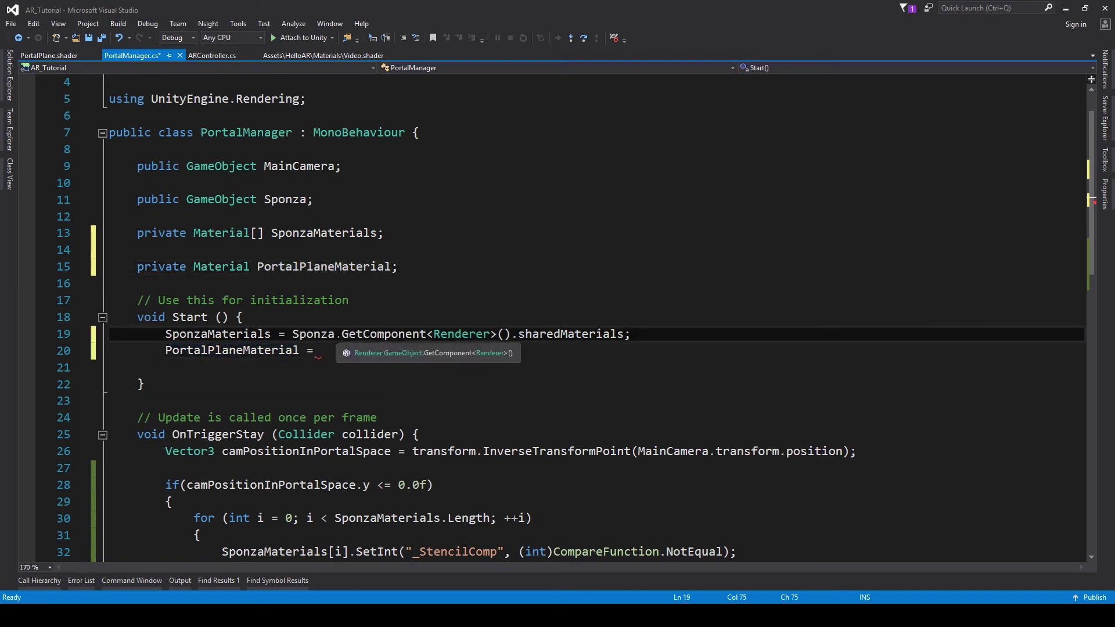
pyautogui.moveTo(341, 334); pyautogui.dragTo(630, 334)
pyautogui.hotkey('ctrl', 'c')
pyautogui.click(321, 350)
pyautogui.hotkey('ctrl', 'v')
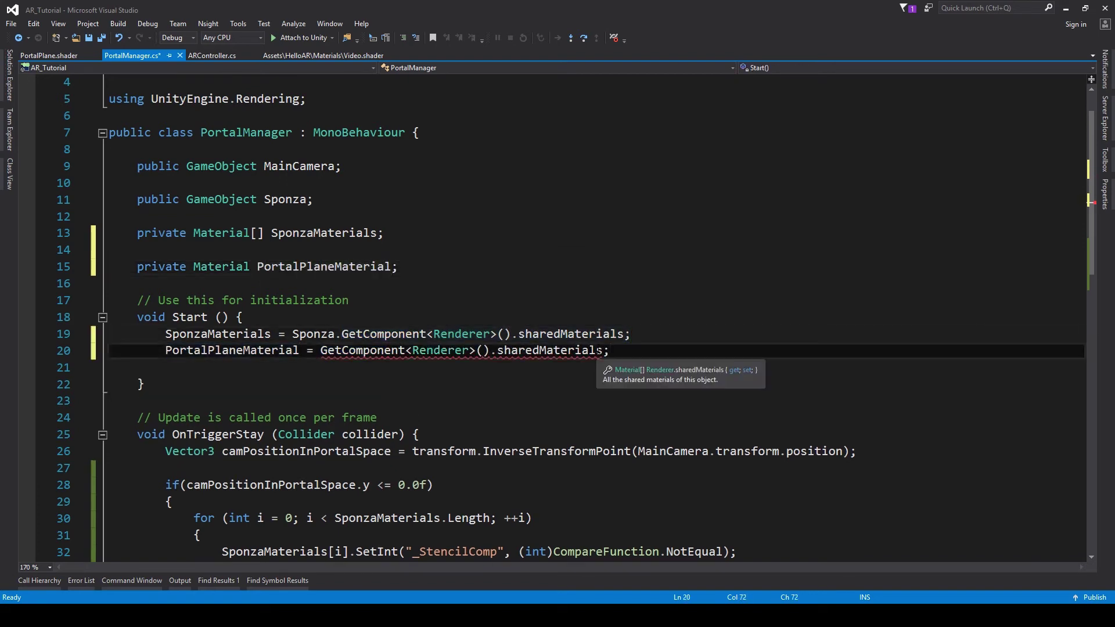
pyautogui.click(600, 350)
pyautogui.press('BackSpace')
pyautogui.hotkey('ctrl', 's')
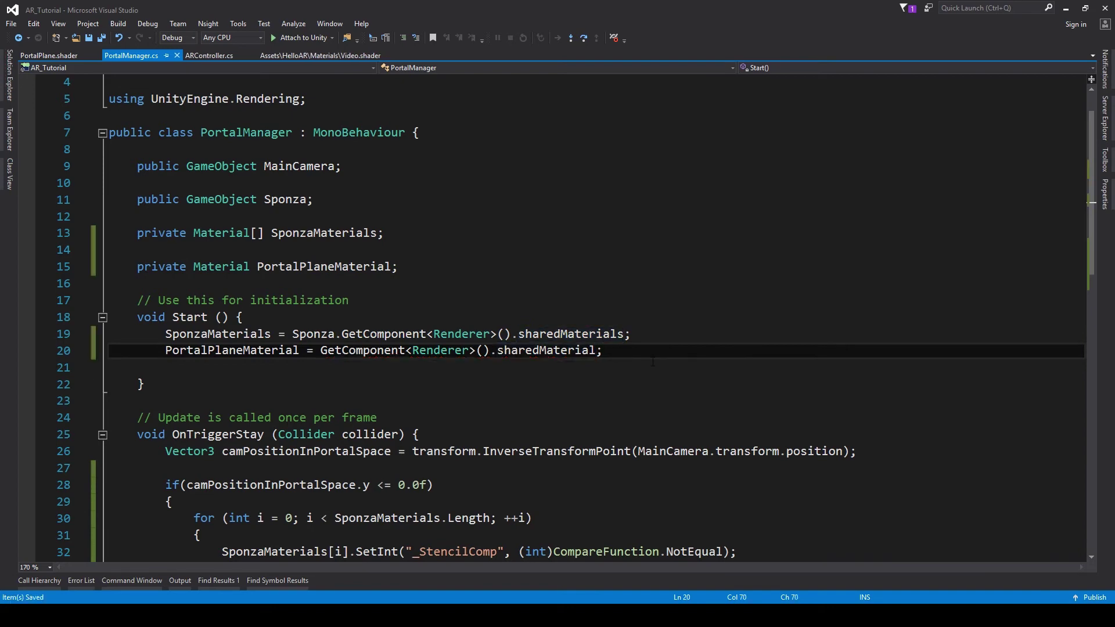
pyautogui.hotkey('ctrl', 'shift', 'Left')
pyautogui.doubleClick(226, 353)
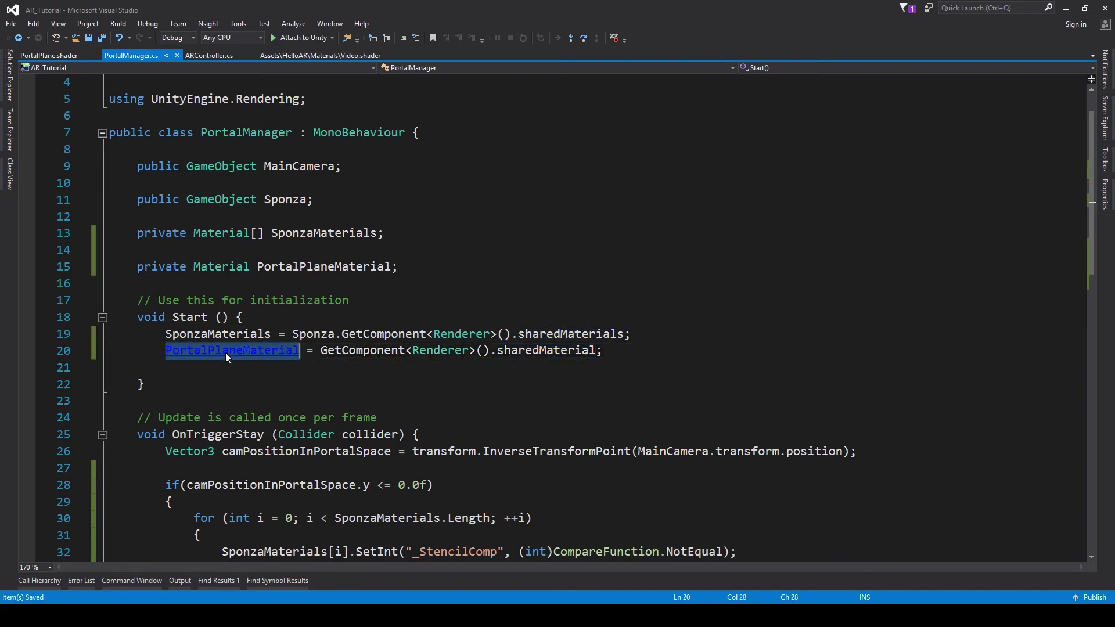
pyautogui.scroll(-4, 261, 371)
pyautogui.click(271, 370)
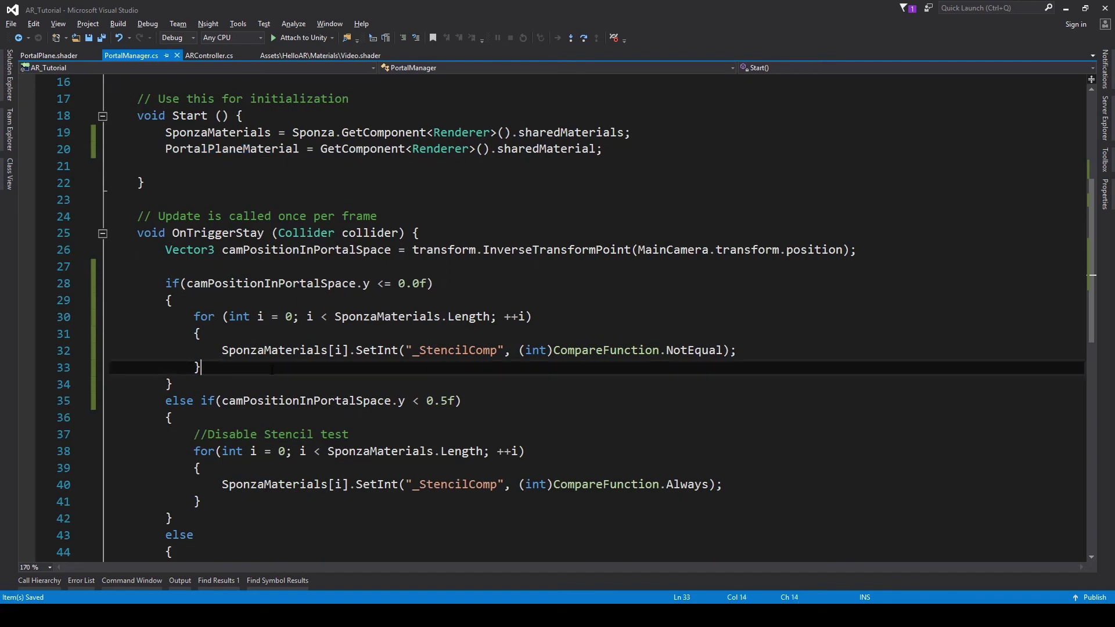
# Step: After the first stencil loop, add PortalPlaneMaterial.SetInt("_CullMode", (int)CullMode.Front)
pyautogui.press('Return')
pyautogui.press('Return')
pyautogui.hotkey('ctrl', 'v')
pyautogui.write('.s')
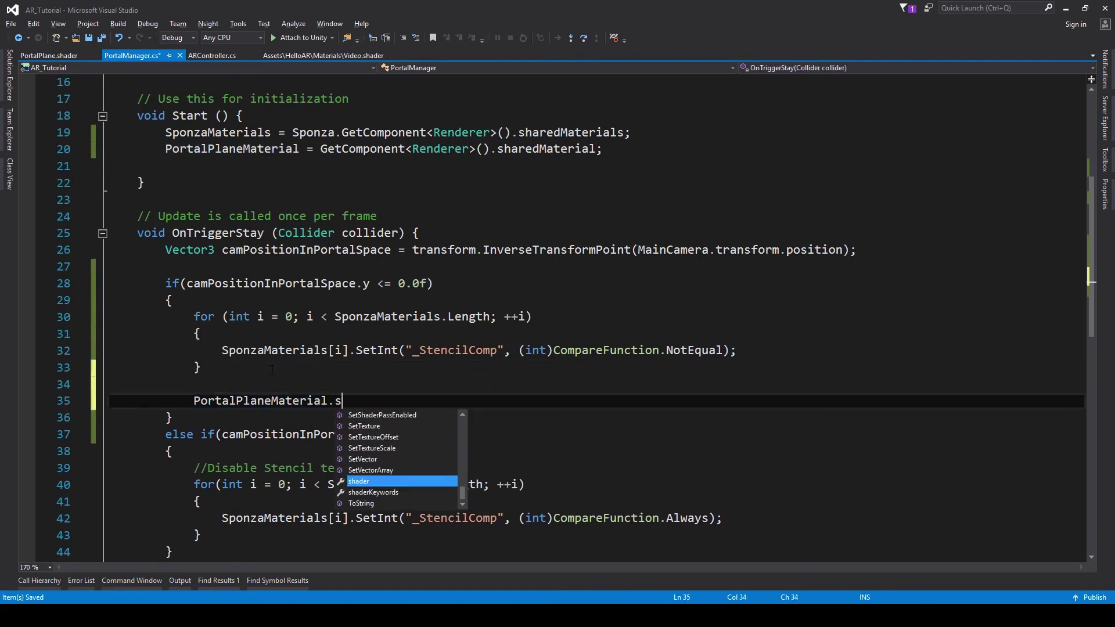
pyautogui.write('etIn();')
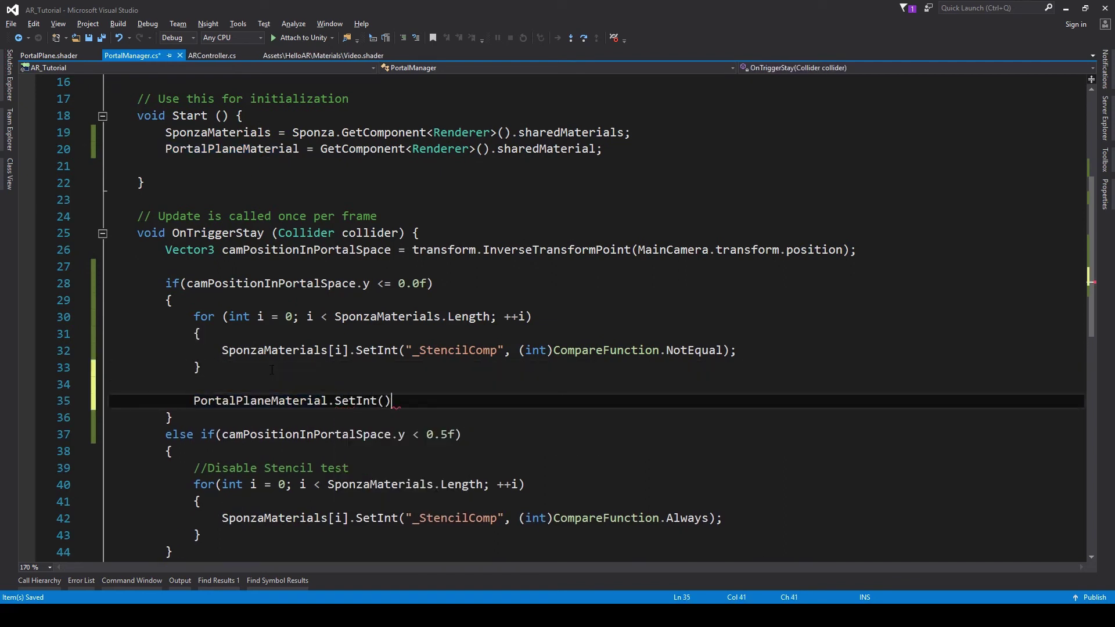
pyautogui.press('Left')
pyautogui.press('Left')
pyautogui.write('"_CullMode",')
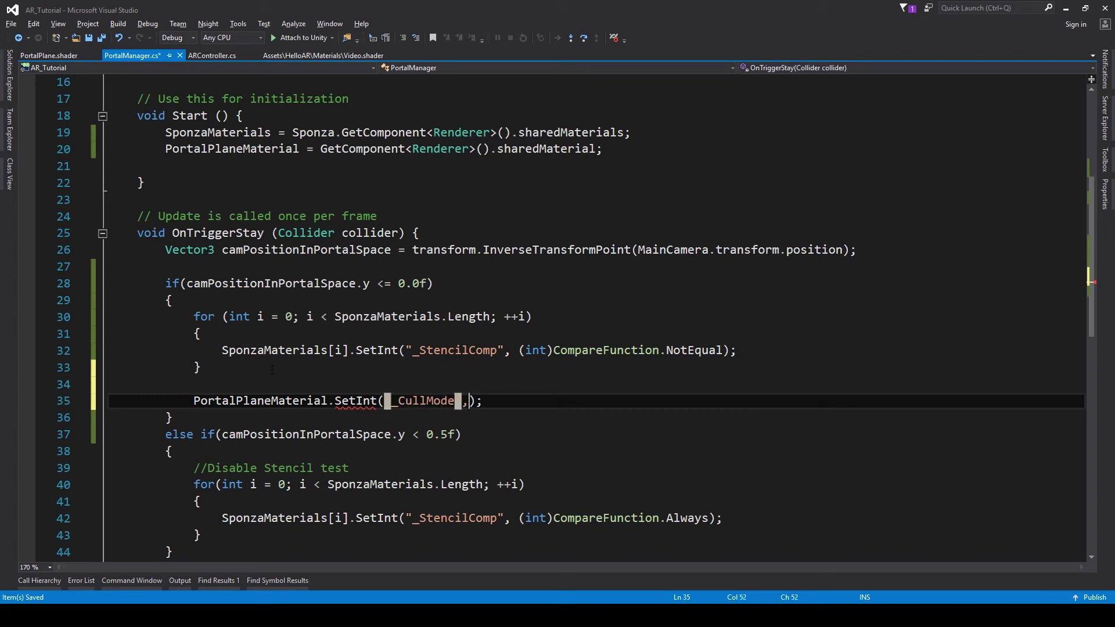
pyautogui.write(' (i')
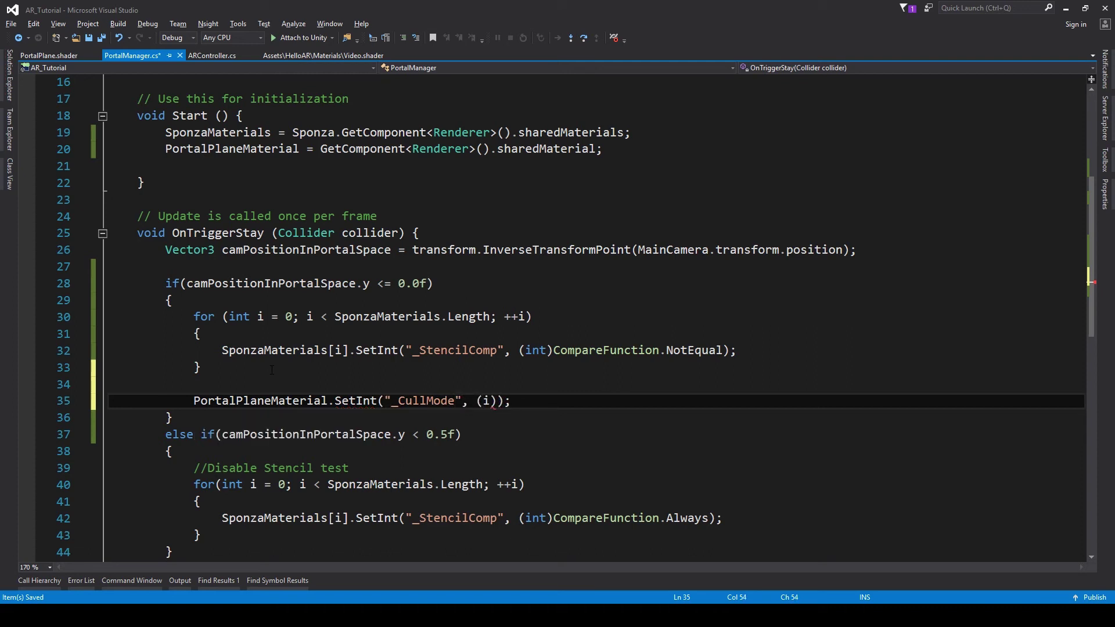
pyautogui.write('nt)Cull')
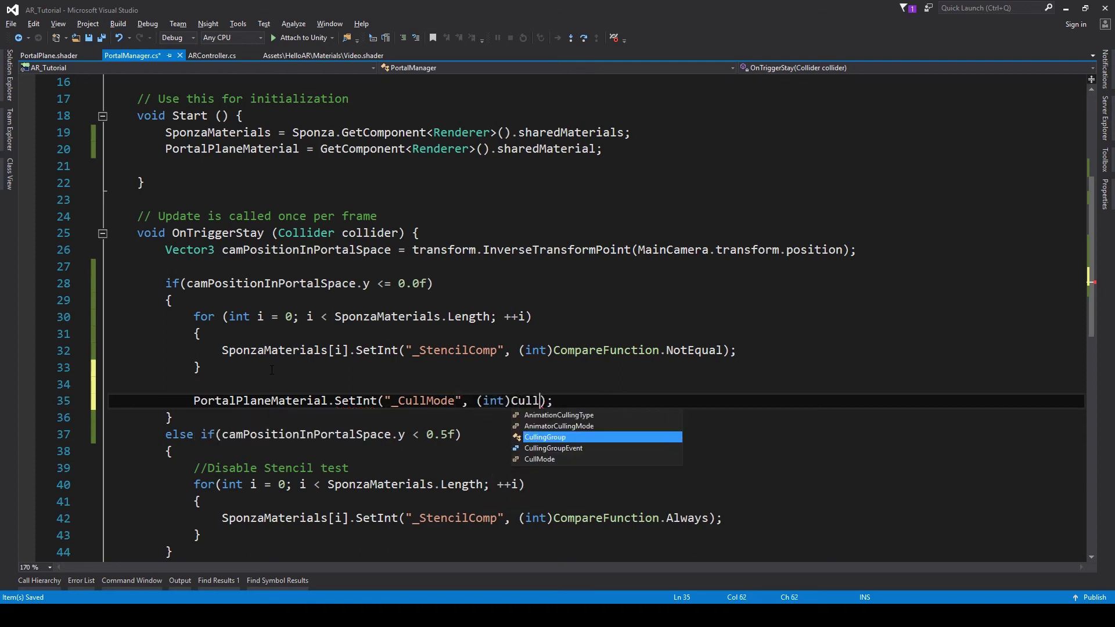
pyautogui.write('M')
pyautogui.press('Tab')
pyautogui.write('.')
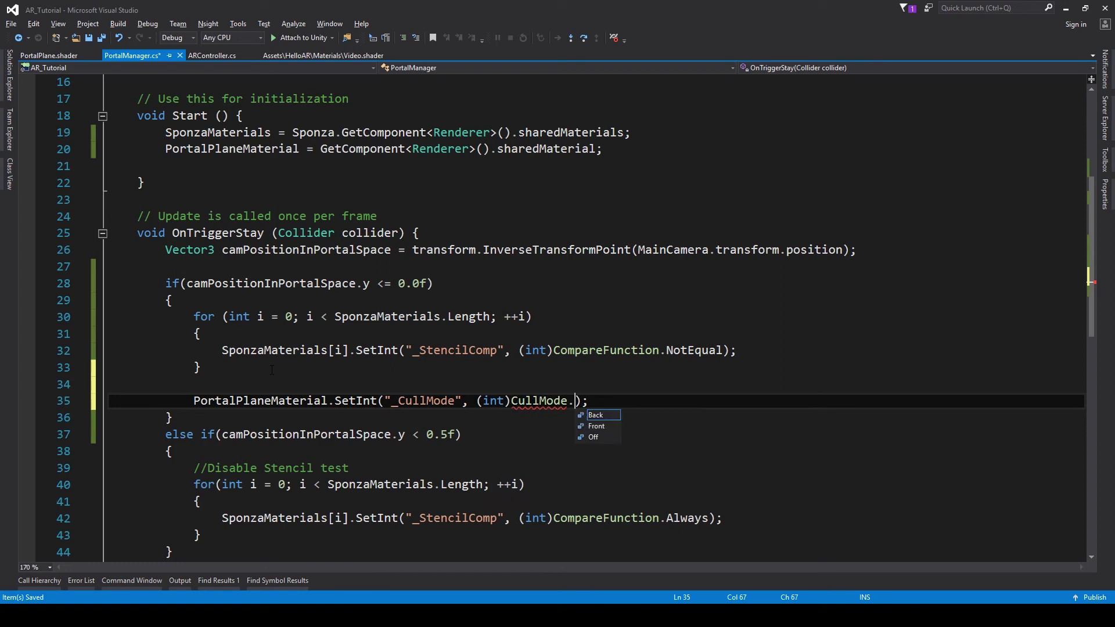
pyautogui.write('fro')
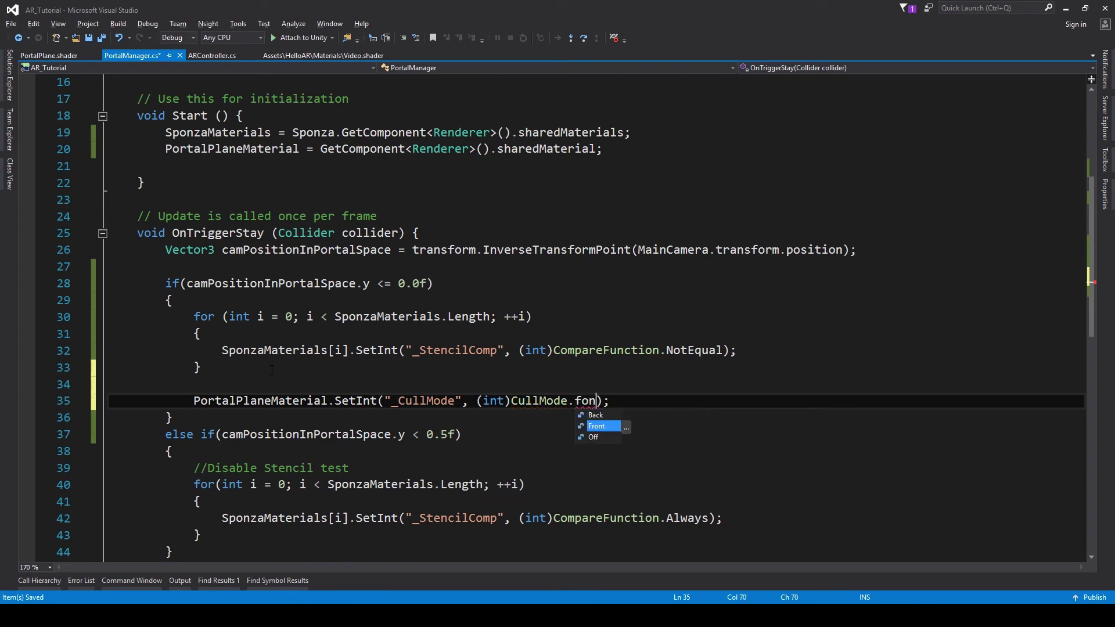
pyautogui.press('Tab')
pyautogui.hotkey('ctrl', 's')
pyautogui.press('End')
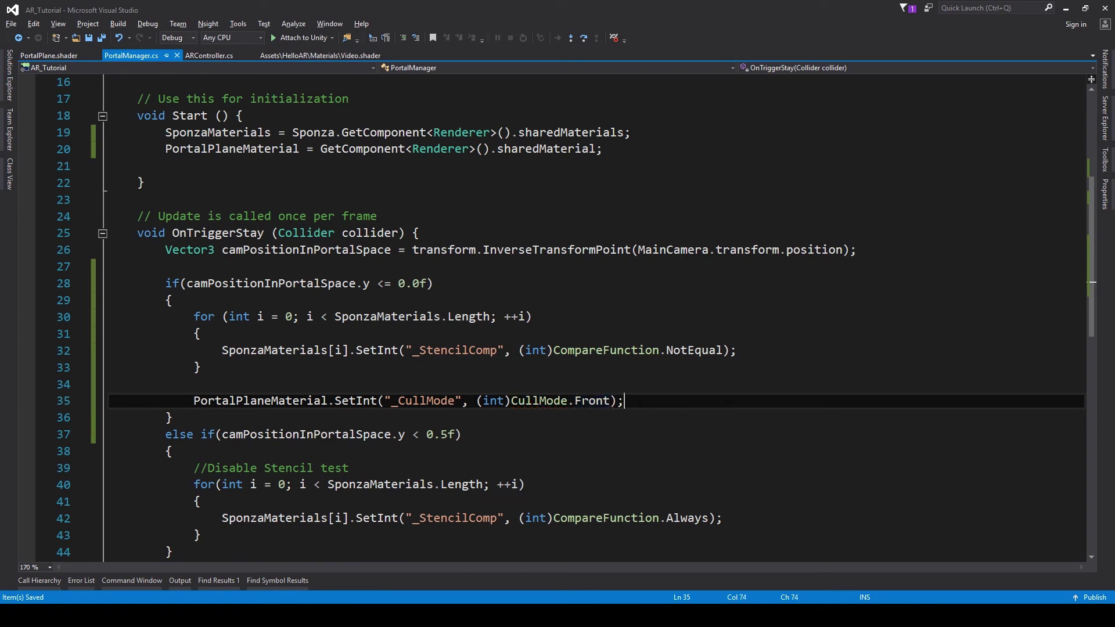
pyautogui.moveTo(624, 401); pyautogui.dragTo(195, 401)
pyautogui.scroll(-2, 522, 319)
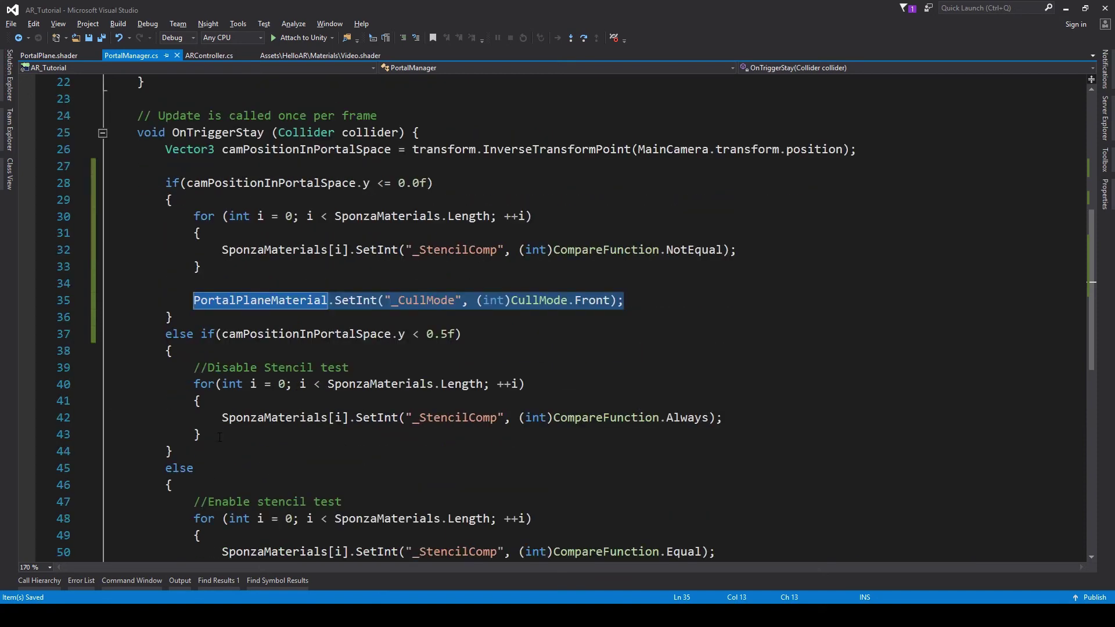
# Step: Add the same statement with CullMode.Off after the middle branch's loop on line 45
pyautogui.click(200, 435)
pyautogui.press('Return')
pyautogui.press('Return')
pyautogui.hotkey('ctrl', 'v')
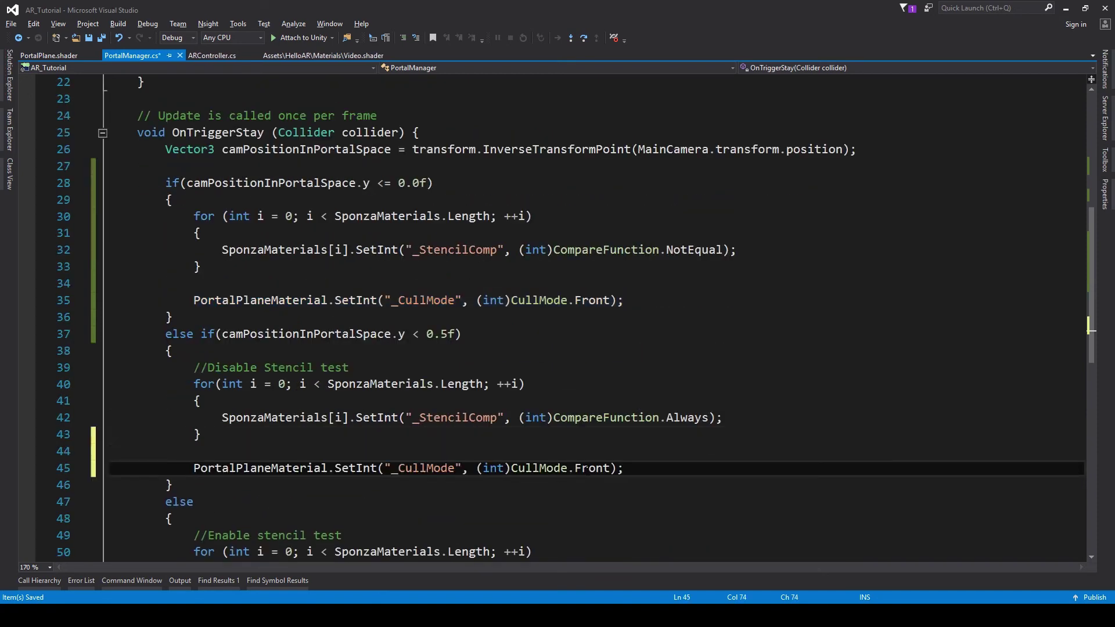
pyautogui.doubleClick(586, 468)
pyautogui.press('BackSpace')
pyautogui.write('non')
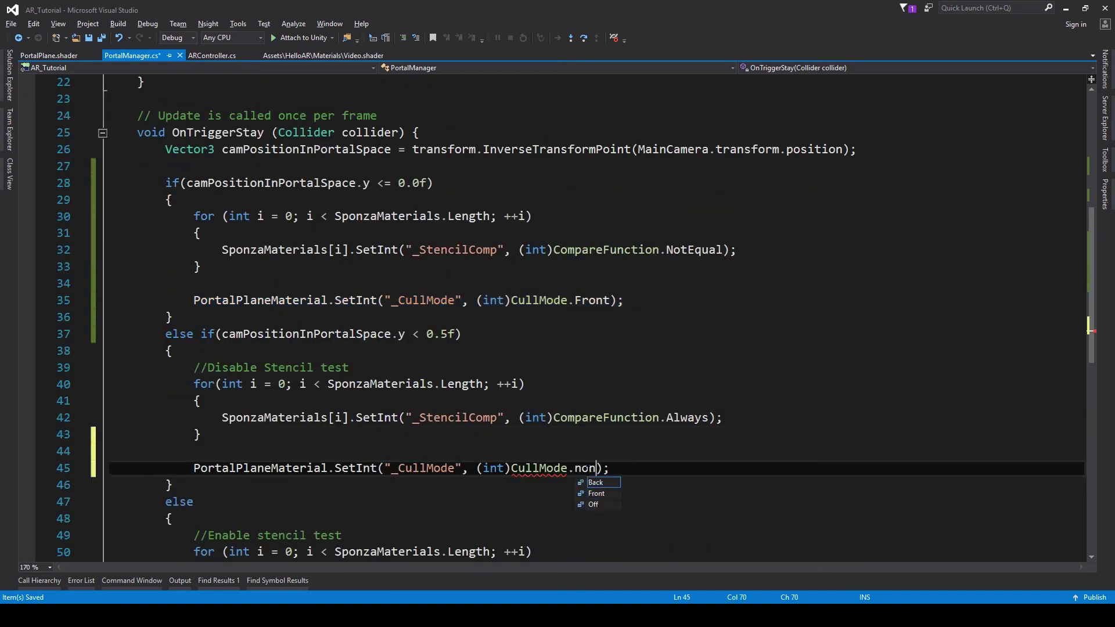
pyautogui.press('Down')
pyautogui.press('Down')
pyautogui.press('Tab')
pyautogui.hotkey('ctrl', 's')
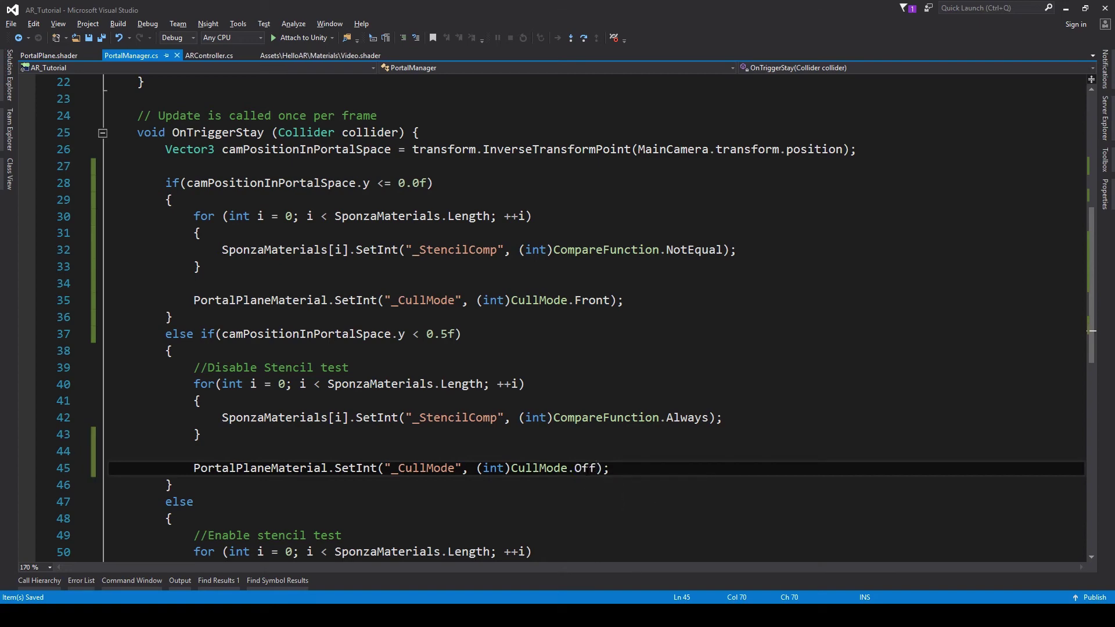
pyautogui.press('End')
pyautogui.hotkey('shift', 'Home')
pyautogui.hotkey('ctrl', 'c')
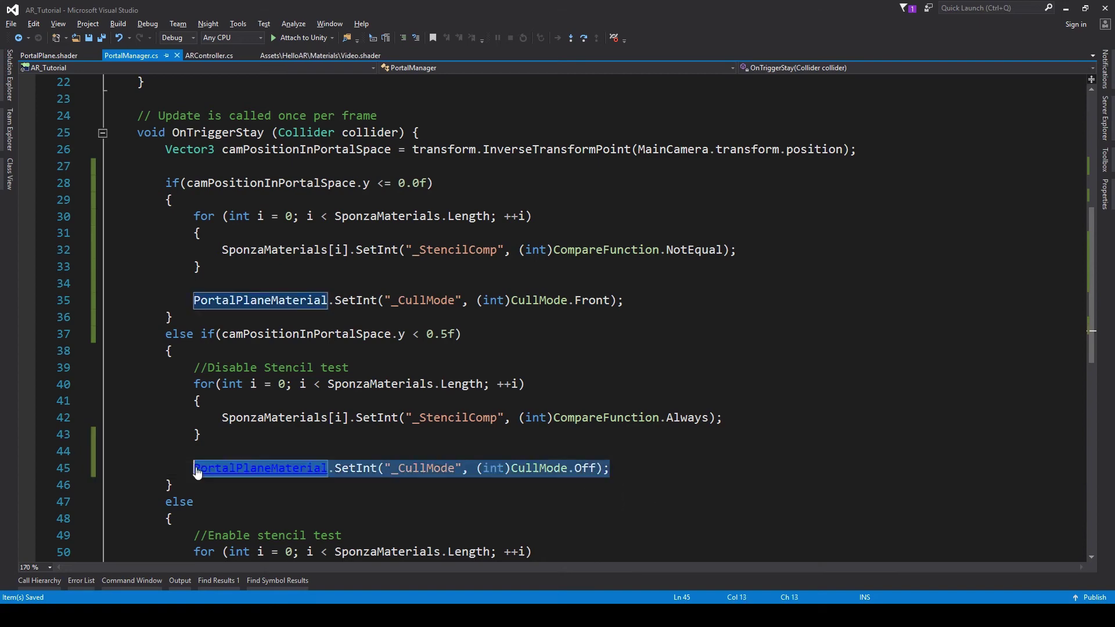
# Step: Add the statement with CullMode.Back after the last branch's loop on line 55 and save
pyautogui.scroll(-4, 203, 470)
pyautogui.click(233, 407)
pyautogui.press('Return')
pyautogui.press('Return')
pyautogui.hotkey('ctrl', 'v')
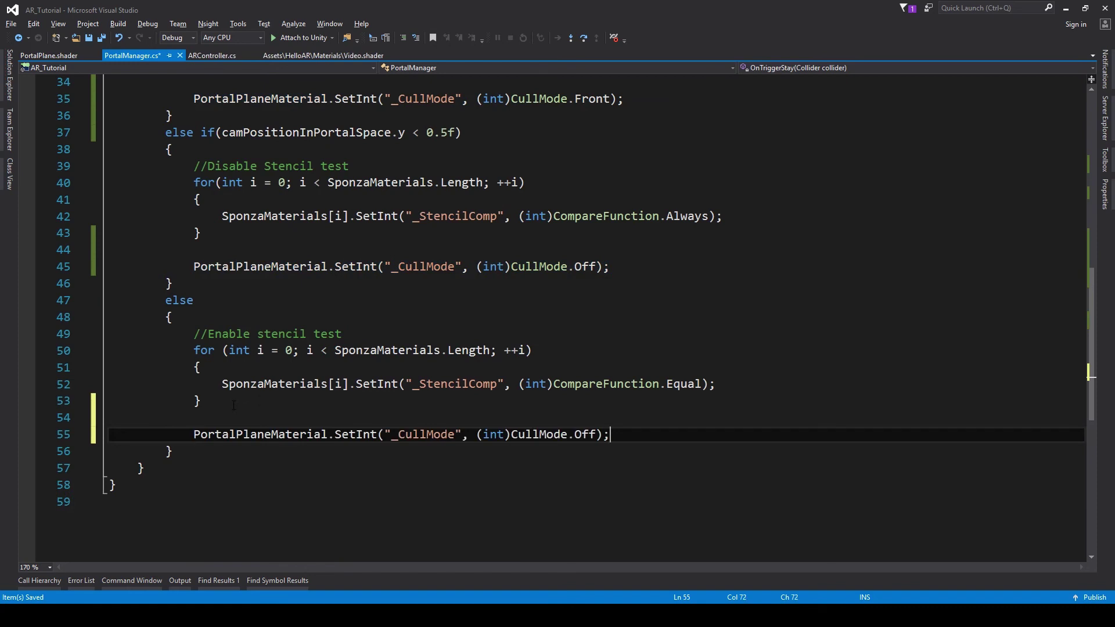
pyautogui.doubleClick(589, 438)
pyautogui.press('BackSpace')
pyautogui.hotkey('ctrl', 'space')
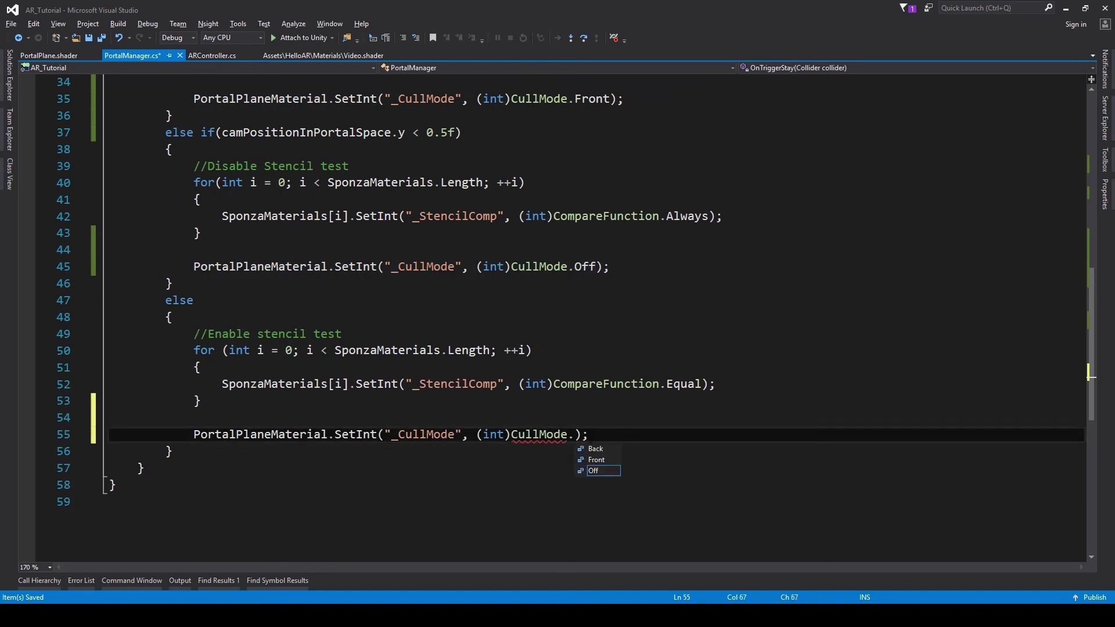
pyautogui.write('B')
pyautogui.press('Tab')
pyautogui.hotkey('ctrl', 's')
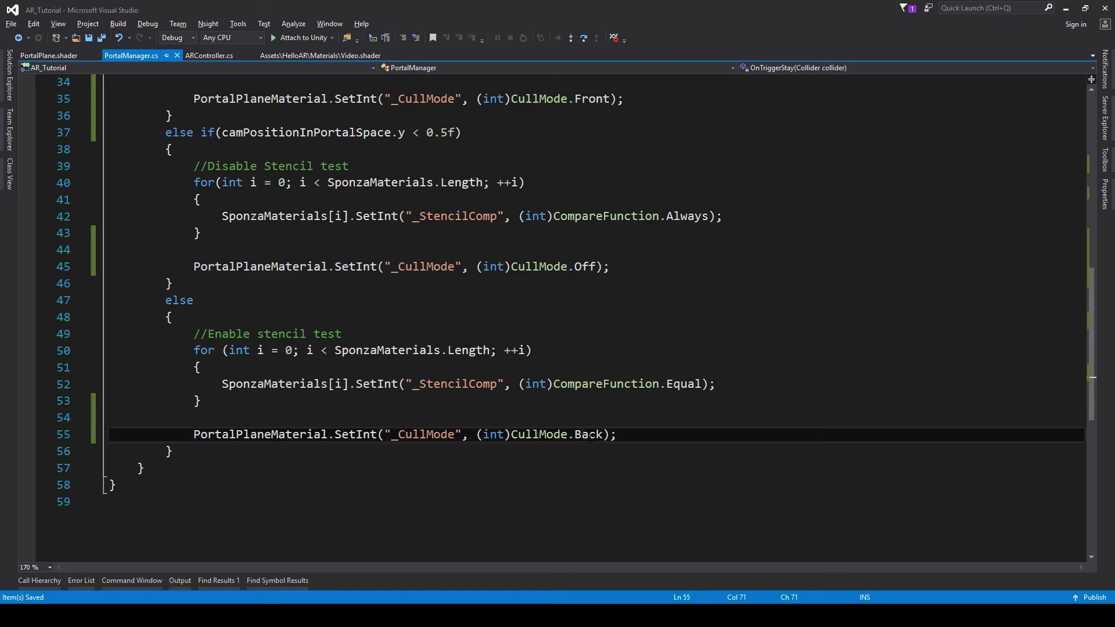
pyautogui.hotkey('alt', 'Tab')
# Step: In play mode, turn ARCoreCamera to Y rotation 180, move it toward the door to view the beach video, then stop
pyautogui.click(539, 36)
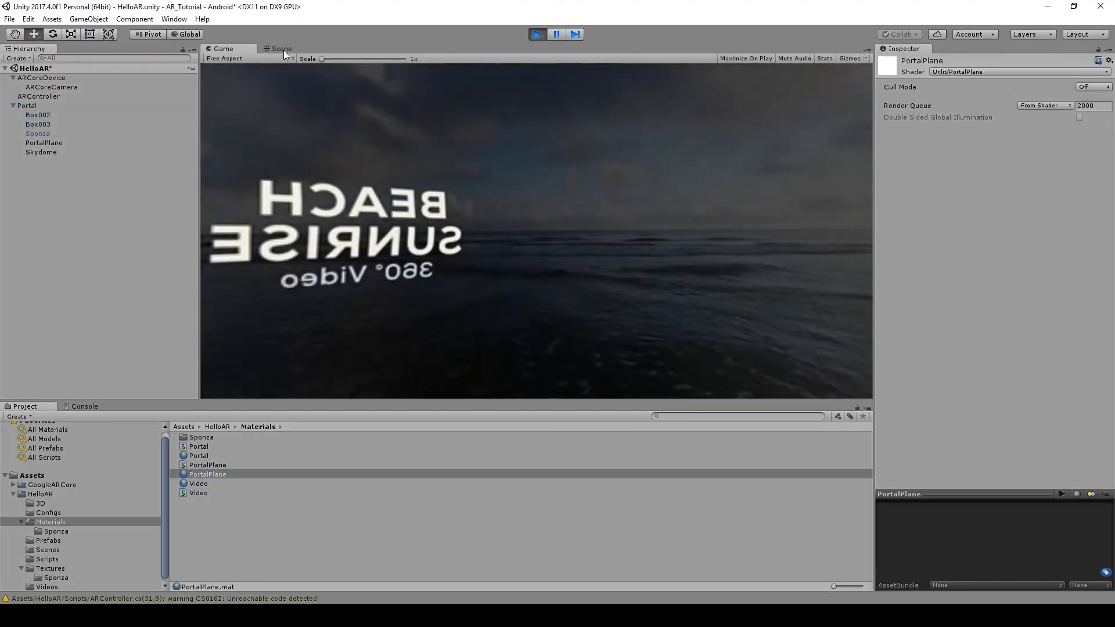
pyautogui.click(282, 49)
pyautogui.click(50, 88)
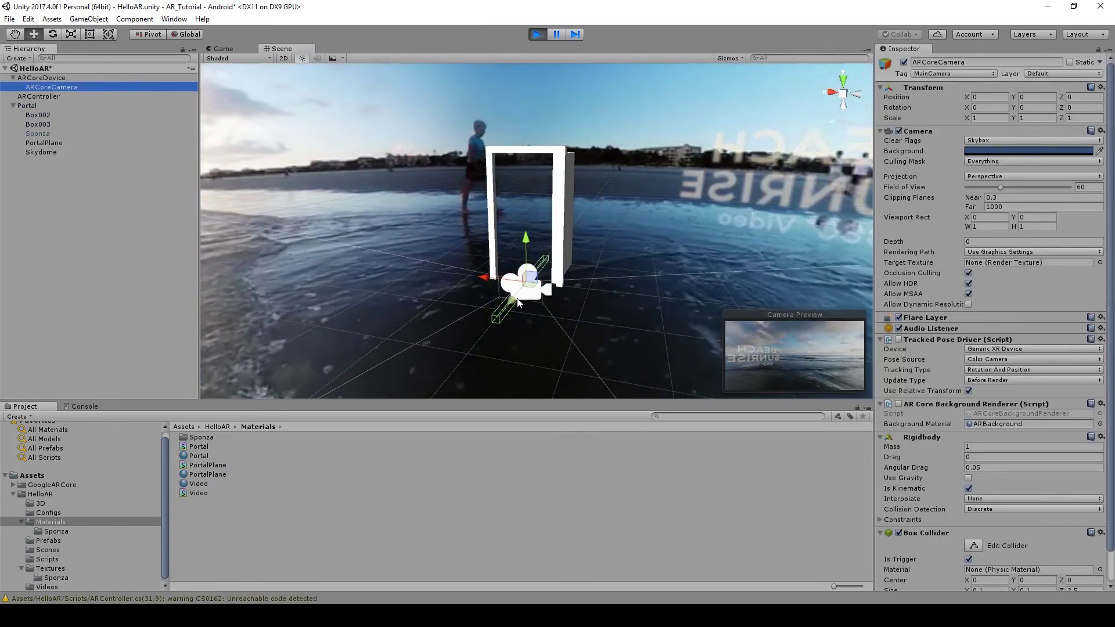
pyautogui.click(503, 283)
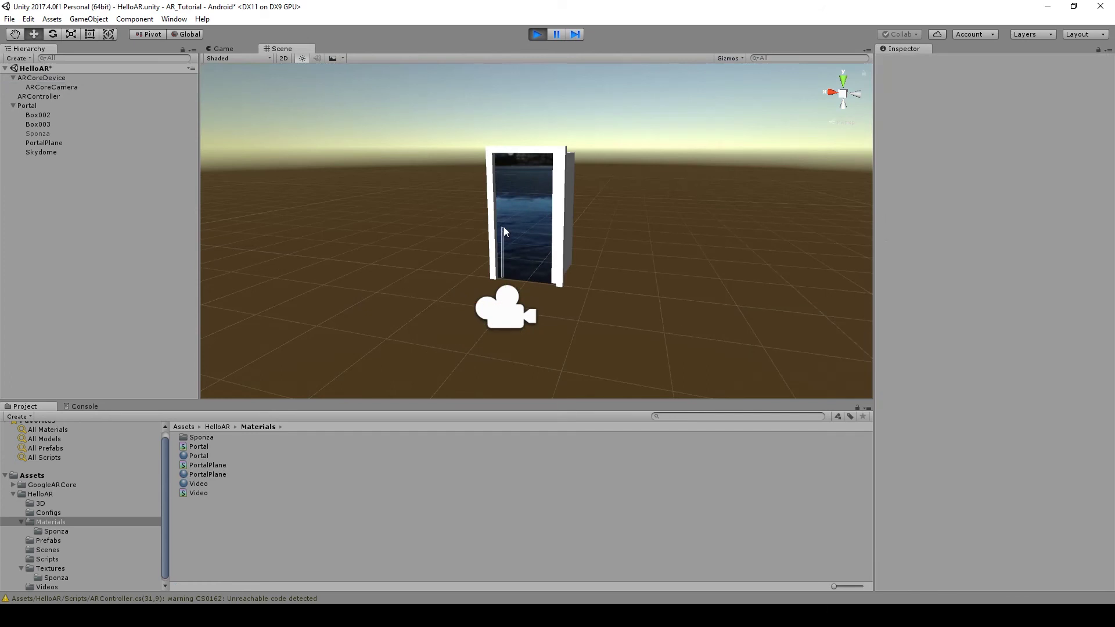
pyautogui.click(511, 307)
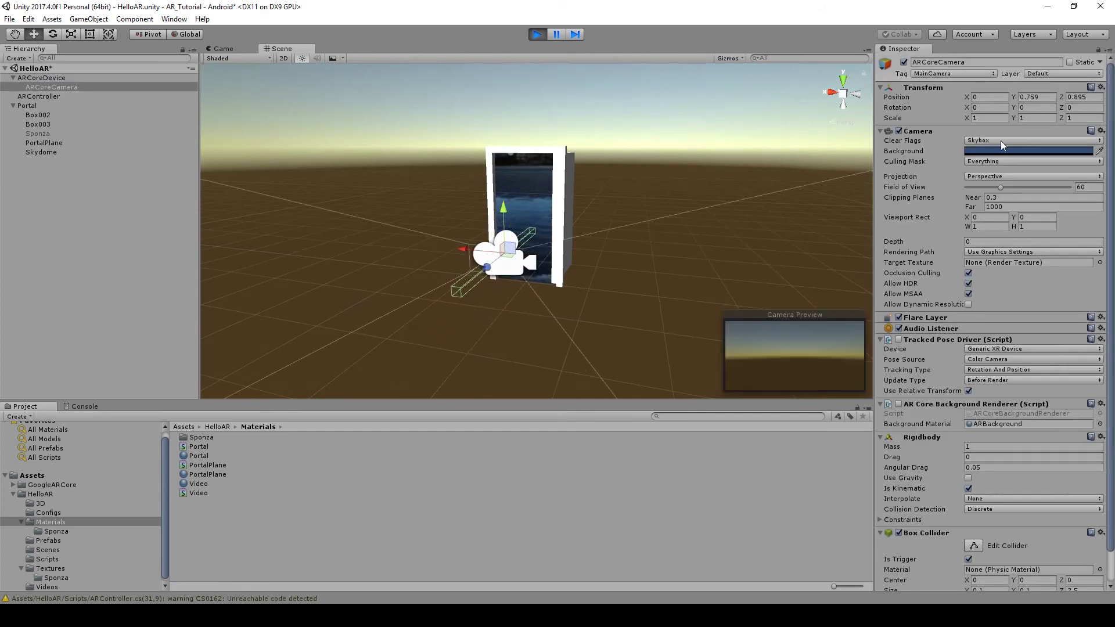
pyautogui.click(1025, 108)
pyautogui.write('180')
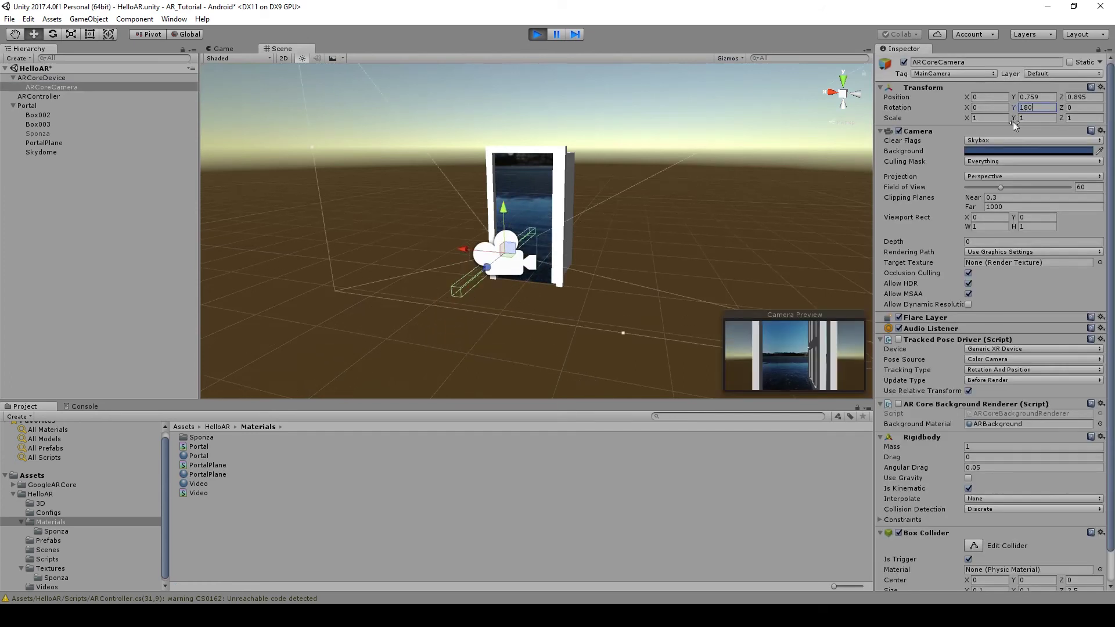
pyautogui.keyDown('alt'); pyautogui.moveTo(540, 241); pyautogui.dragTo(650, 244); pyautogui.keyUp('alt')
pyautogui.press('f')
pyautogui.keyDown('alt'); pyautogui.moveTo(580, 255); pyautogui.dragTo(672, 233); pyautogui.keyUp('alt')
pyautogui.moveTo(683, 108); pyautogui.dragTo(600, 249)
pyautogui.hotkey('ctrl', 'p')
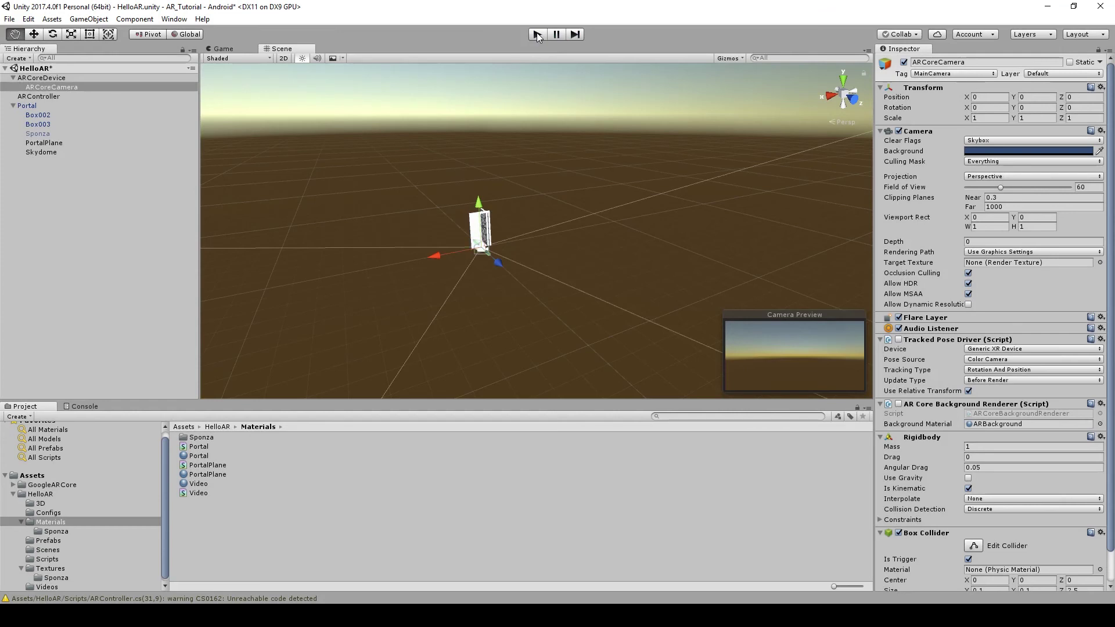
# Step: Re-enable the AR Core Background Renderer component on ARCoreCamera
pyautogui.click(899, 404)
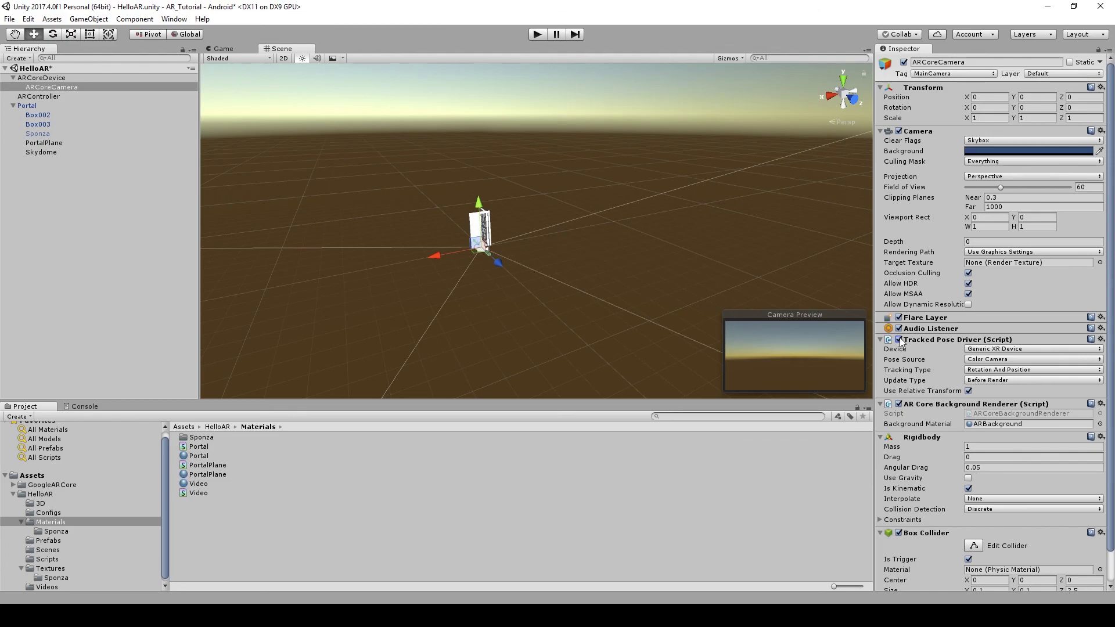
pyautogui.press('q')
pyautogui.press('w')
# Step: Re-enable AR Core Session on ARCoreDevice and open the ARController script in Visual Studio
pyautogui.click(62, 79)
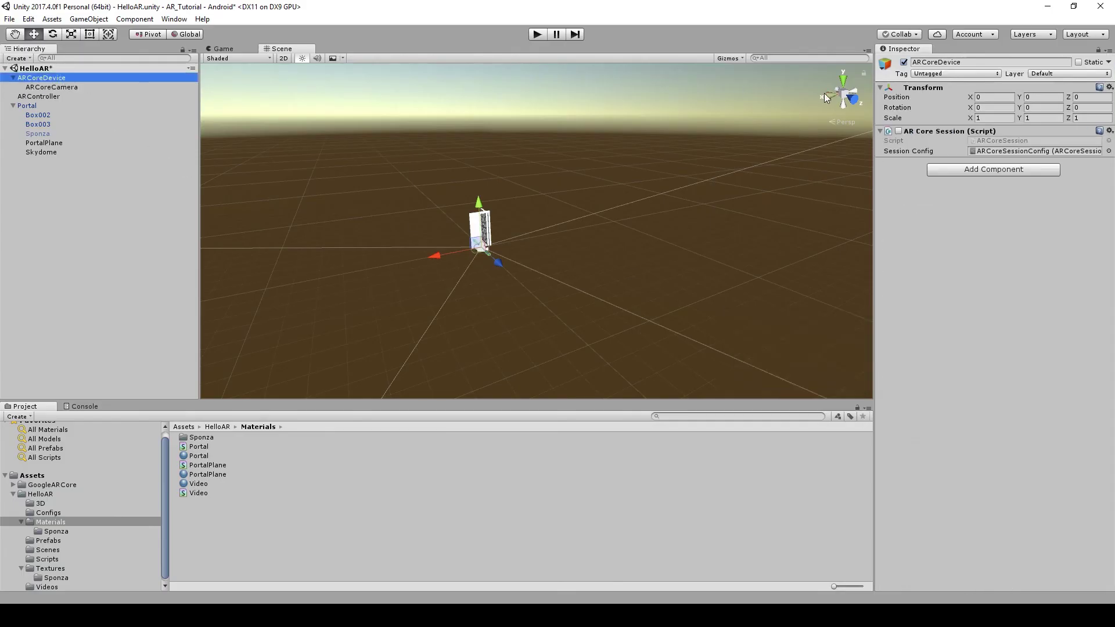
pyautogui.click(898, 131)
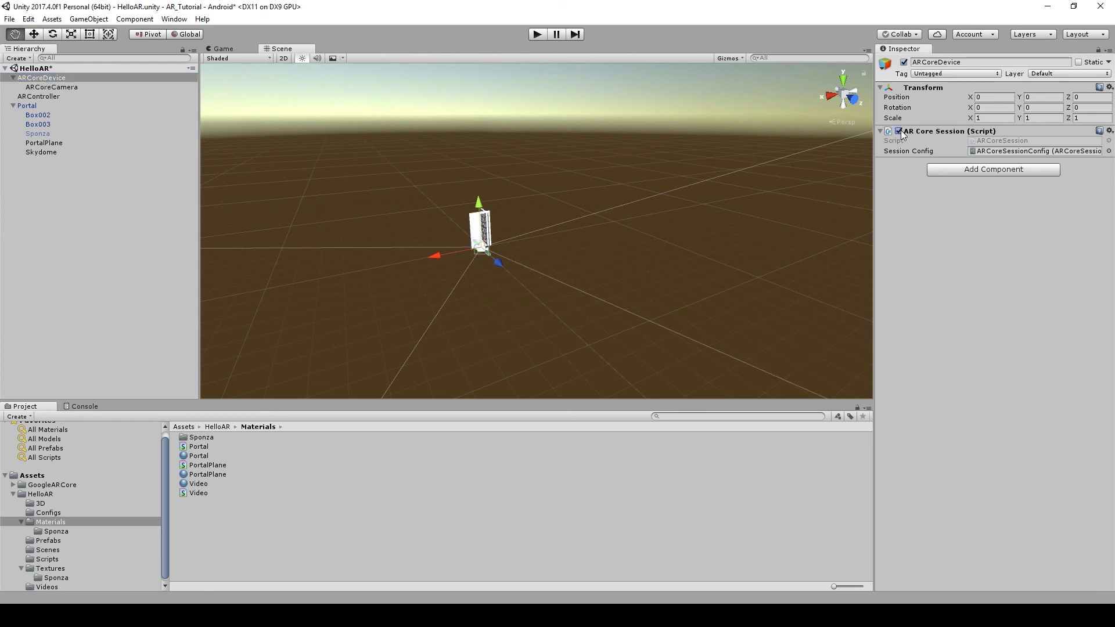
pyautogui.click(196, 97)
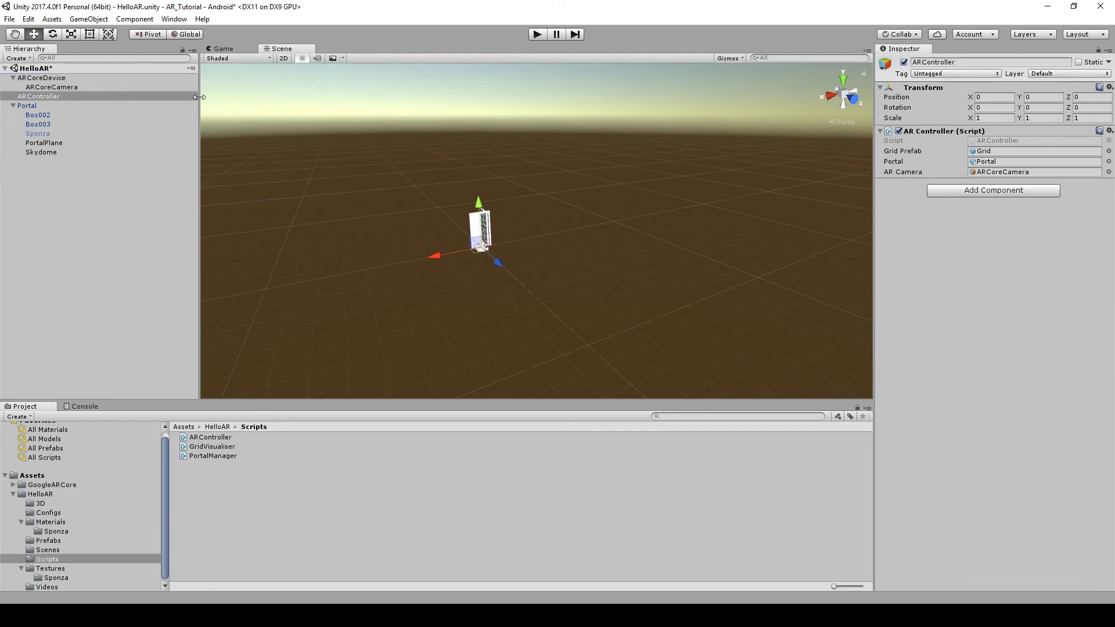
pyautogui.doubleClick(1006, 140)
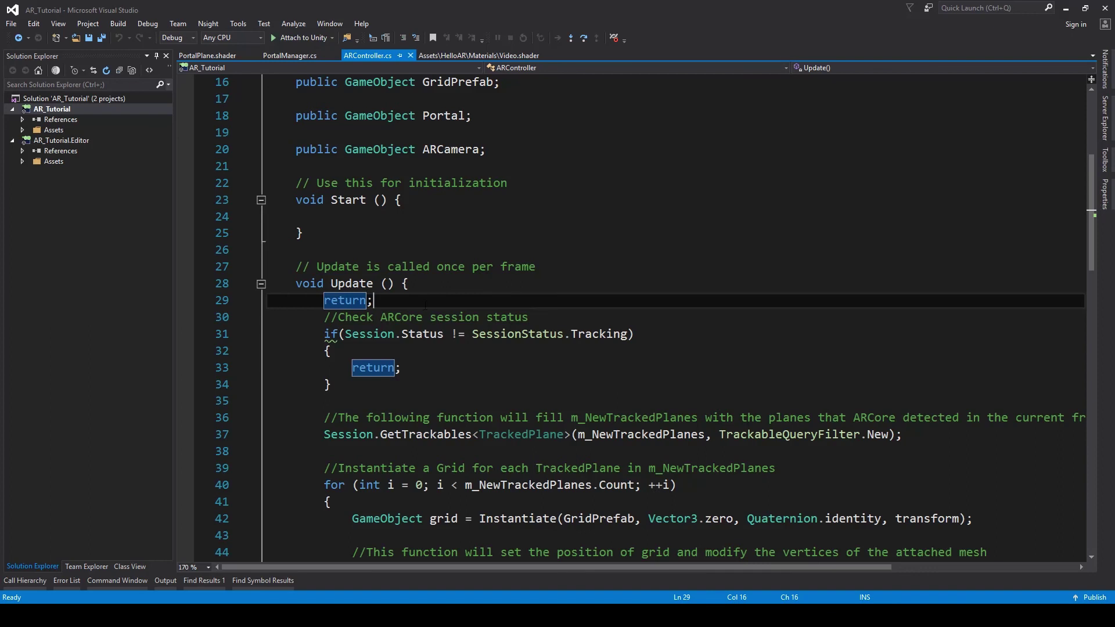
# Step: Delete the return; line at the top of ARController's Update() and save the script
pyautogui.moveTo(424, 303); pyautogui.dragTo(429, 288)
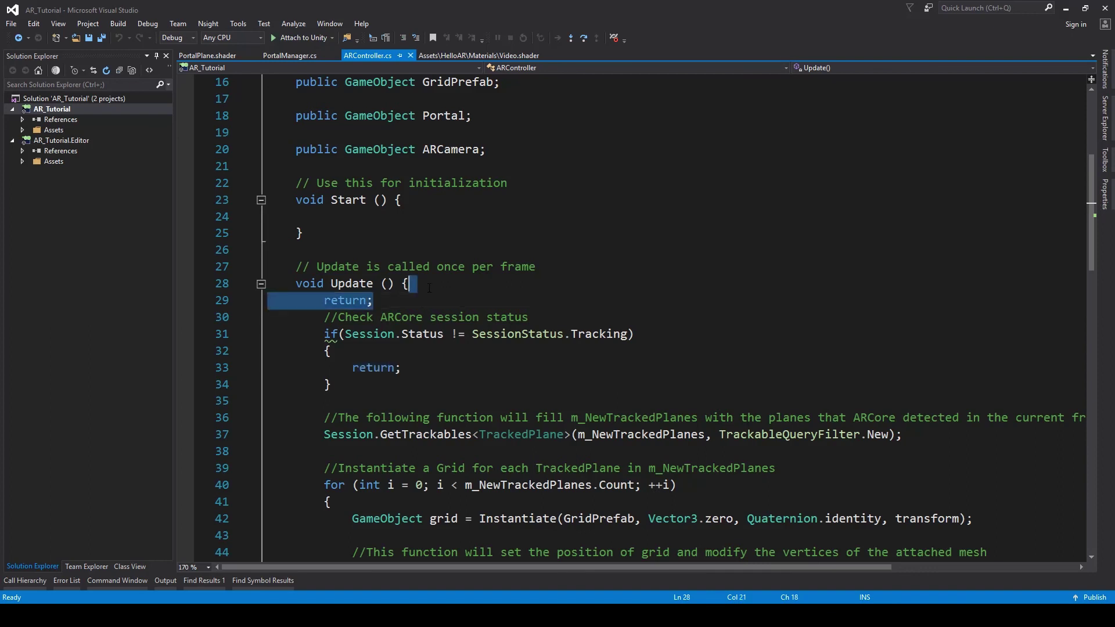
pyautogui.press('Delete')
pyautogui.hotkey('ctrl', 's')
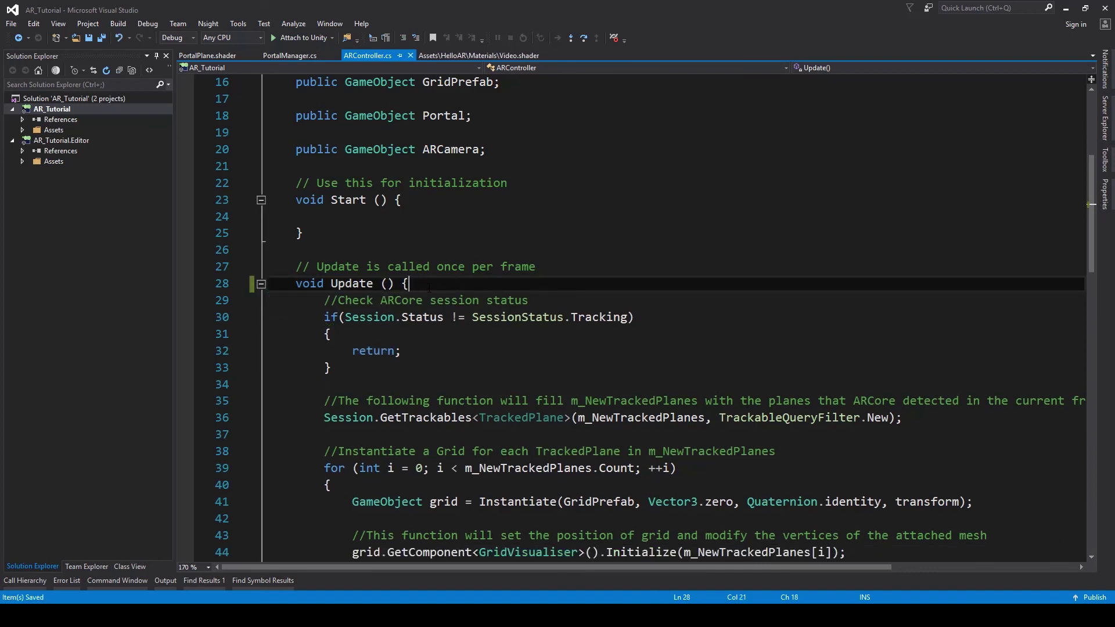